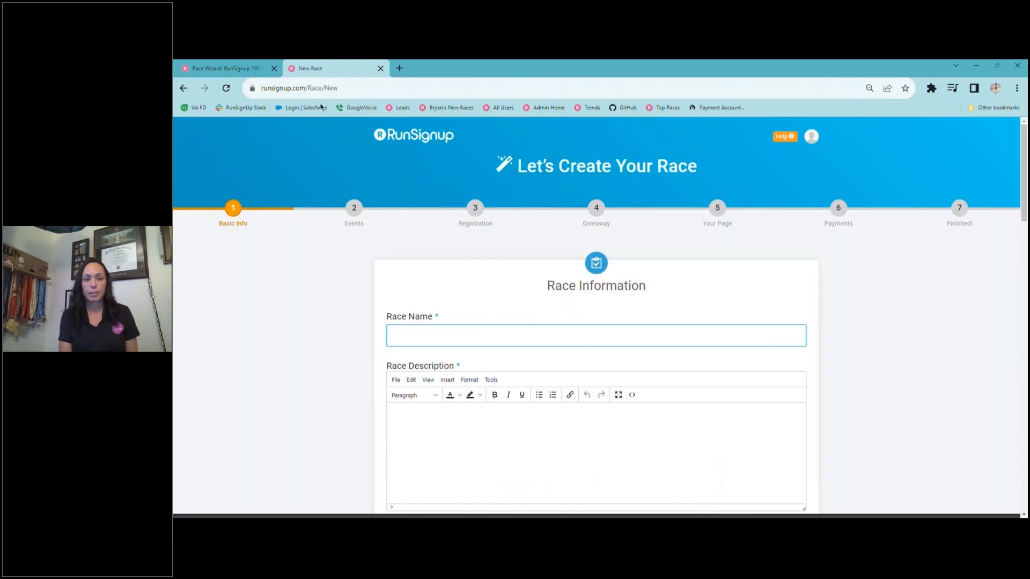
# Switch to the 'Race Wizard: RunSignup 101' tab and review its filled Race Information form
pyautogui.click(236, 68)
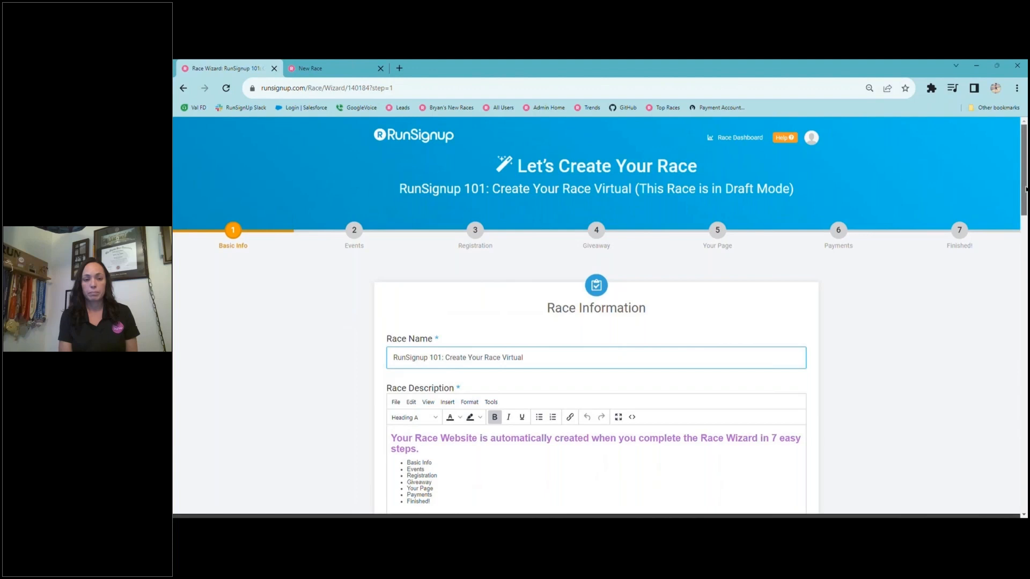
pyautogui.scroll(-1, 1024, 204)
pyautogui.scroll(-3, 1026, 195)
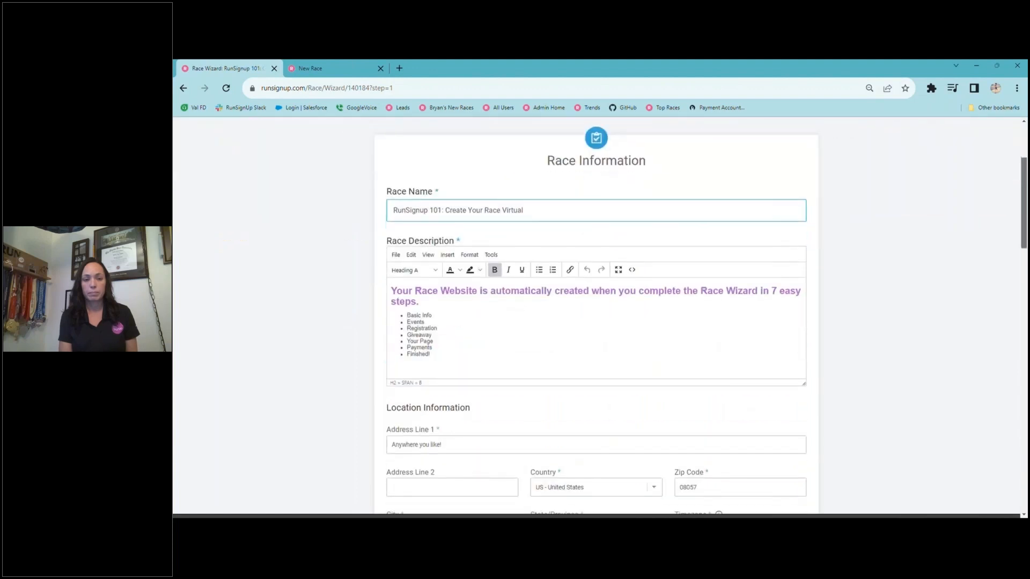
pyautogui.scroll(-2, 1025, 204)
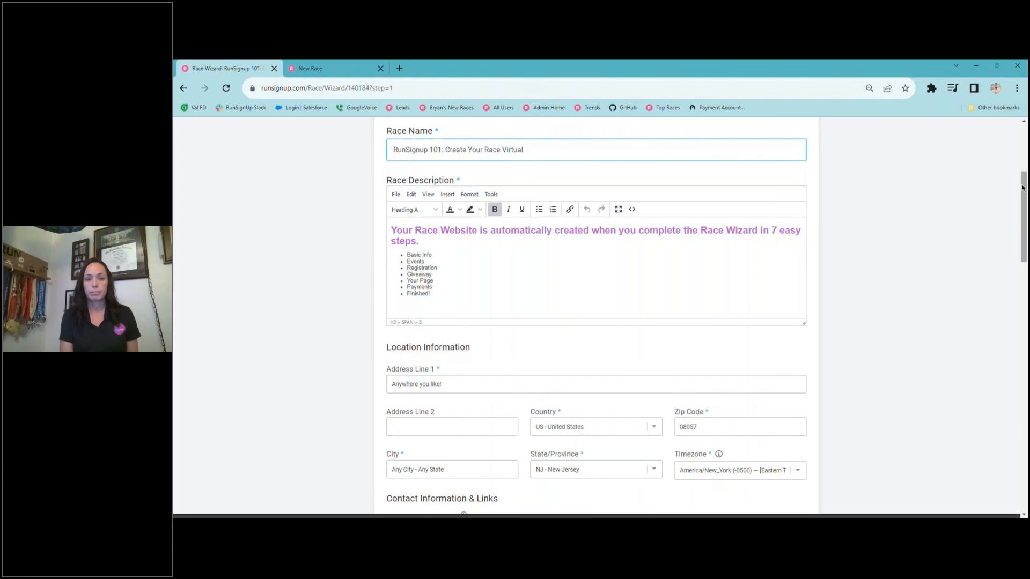
pyautogui.moveTo(1024, 190); pyautogui.dragTo(1025, 238)
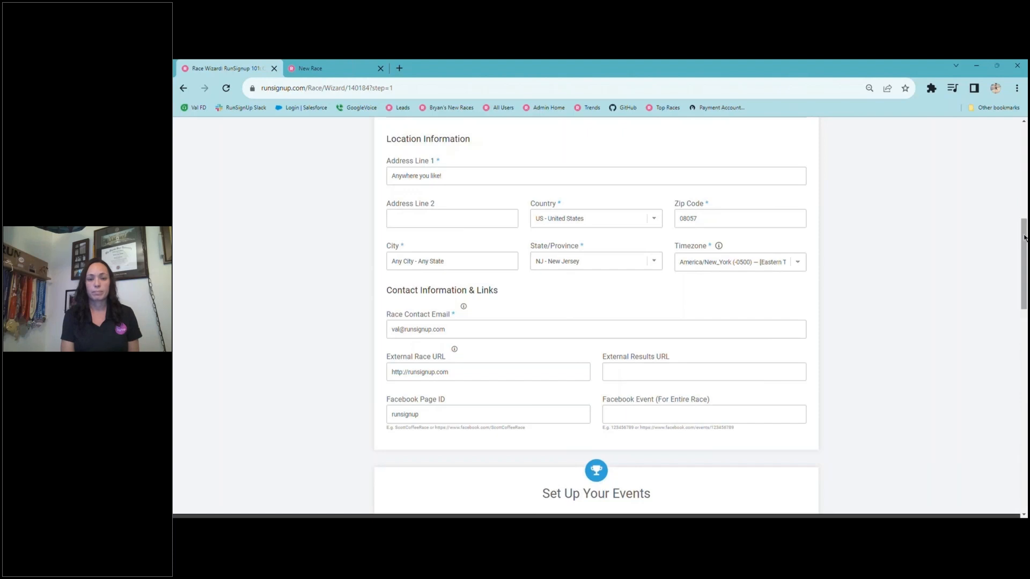
pyautogui.moveTo(1025, 240); pyautogui.dragTo(1025, 277)
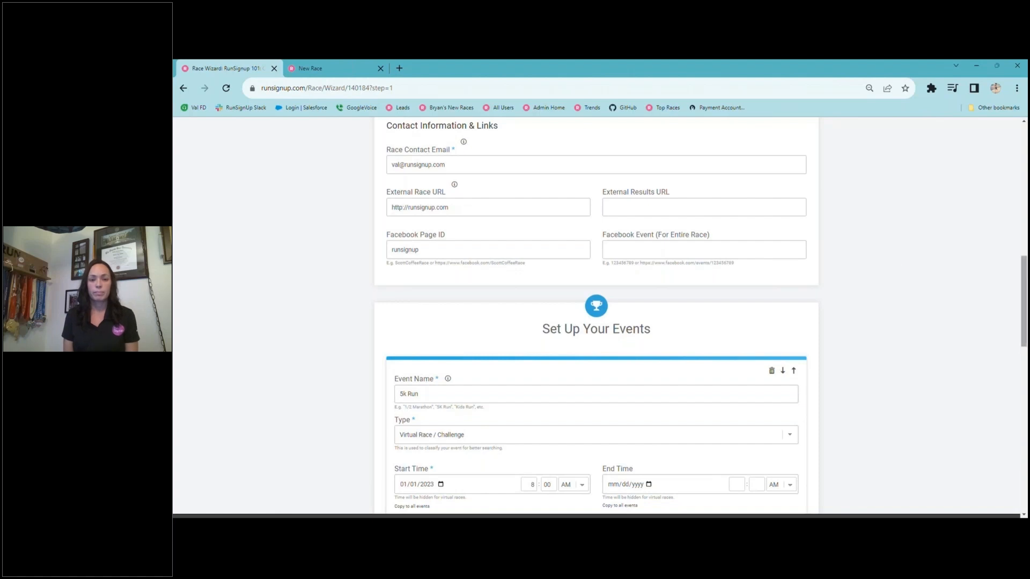
pyautogui.moveTo(1026, 283); pyautogui.dragTo(1025, 320)
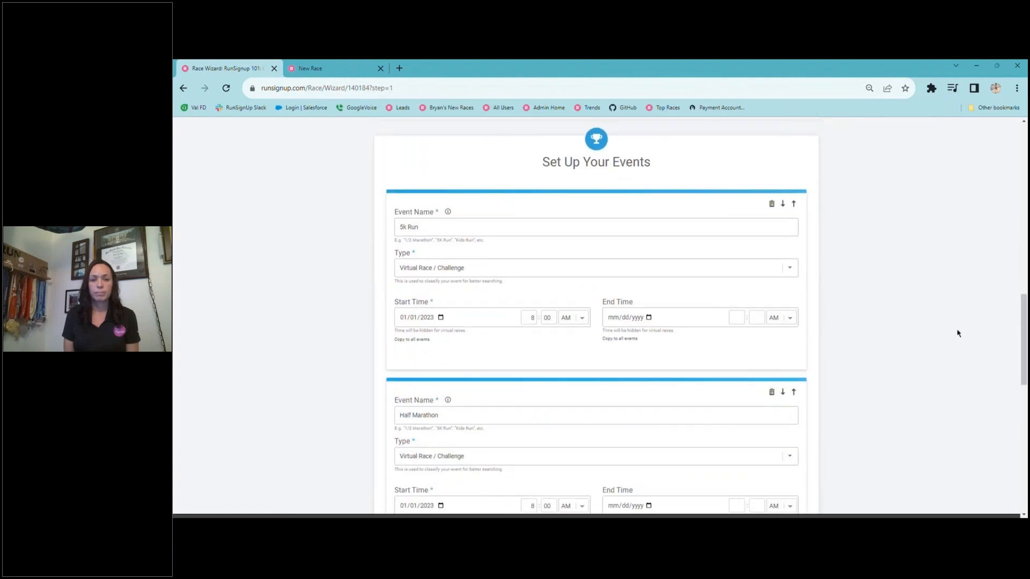
pyautogui.click(792, 271)
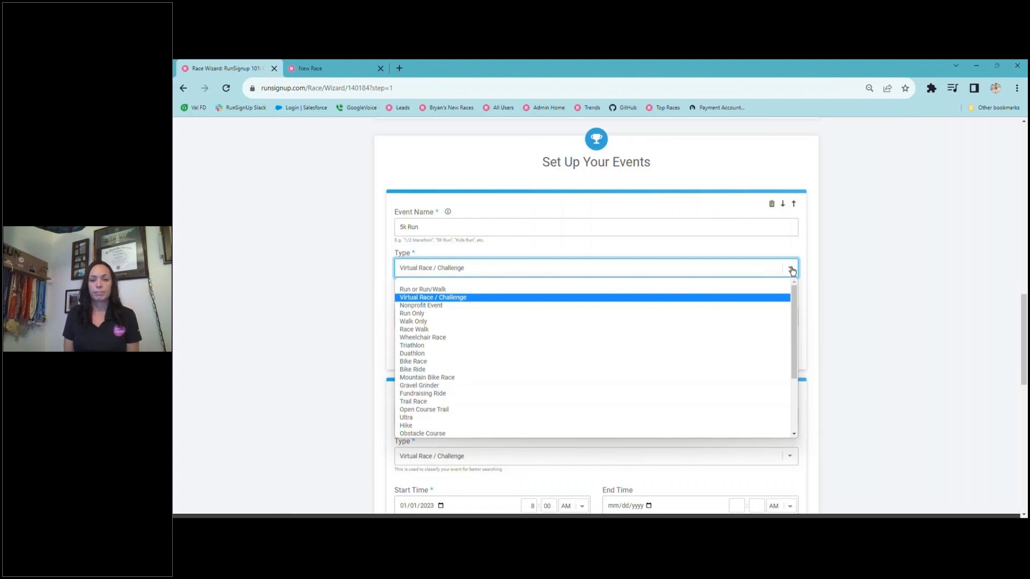
pyautogui.click(793, 271)
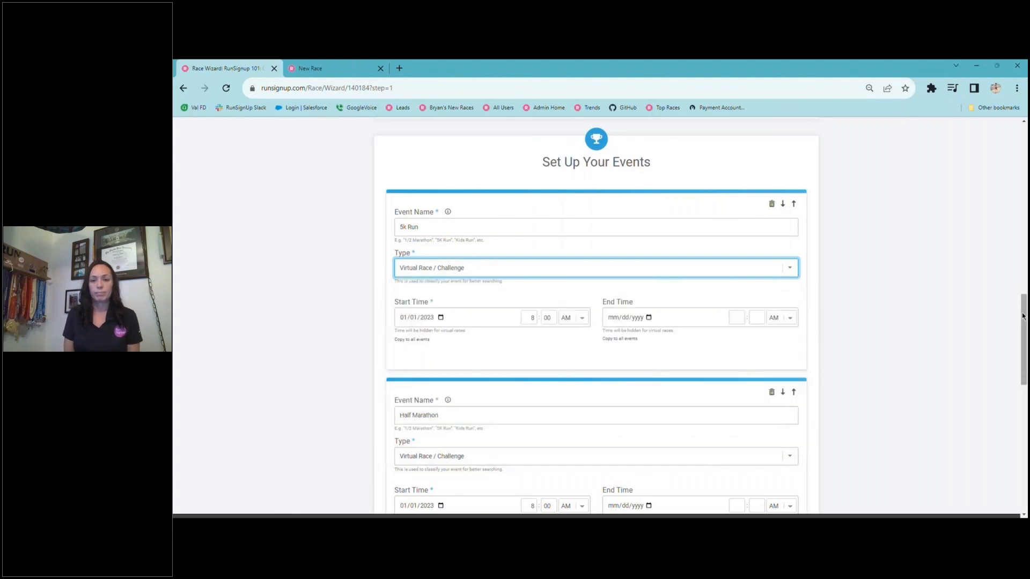
pyautogui.moveTo(1023, 317); pyautogui.dragTo(1025, 339)
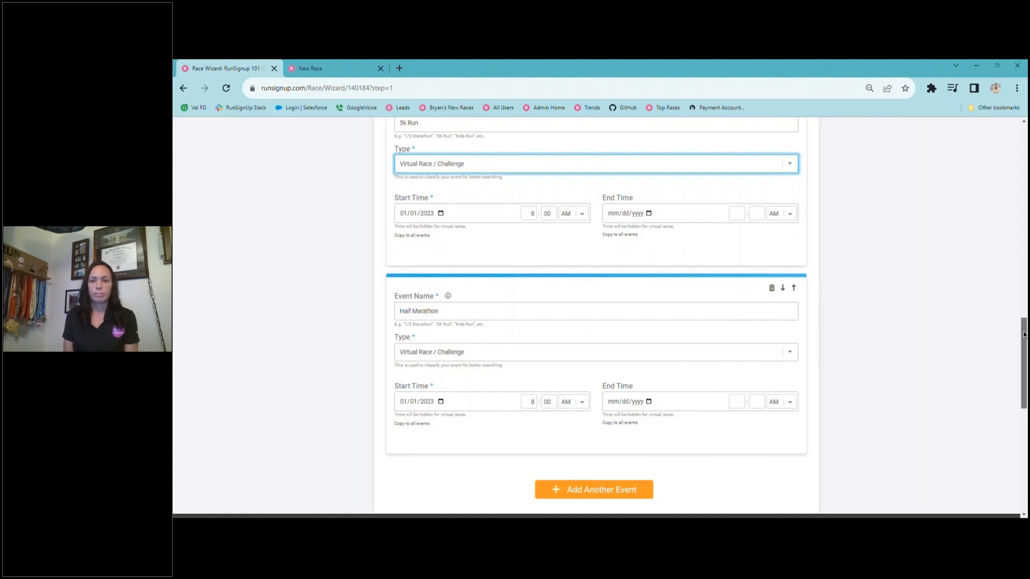
pyautogui.scroll(-4, 1024, 335)
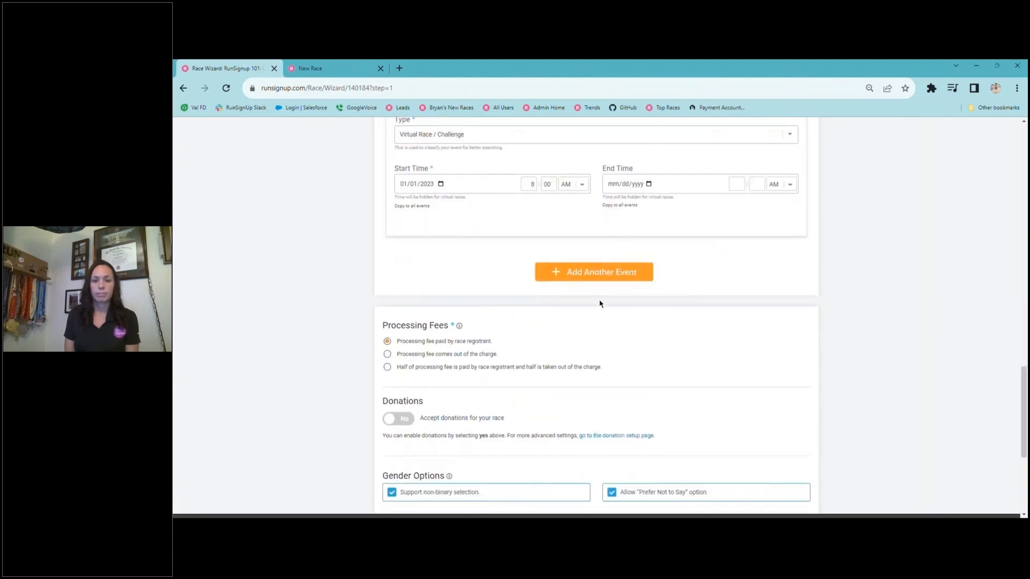
pyautogui.click(601, 274)
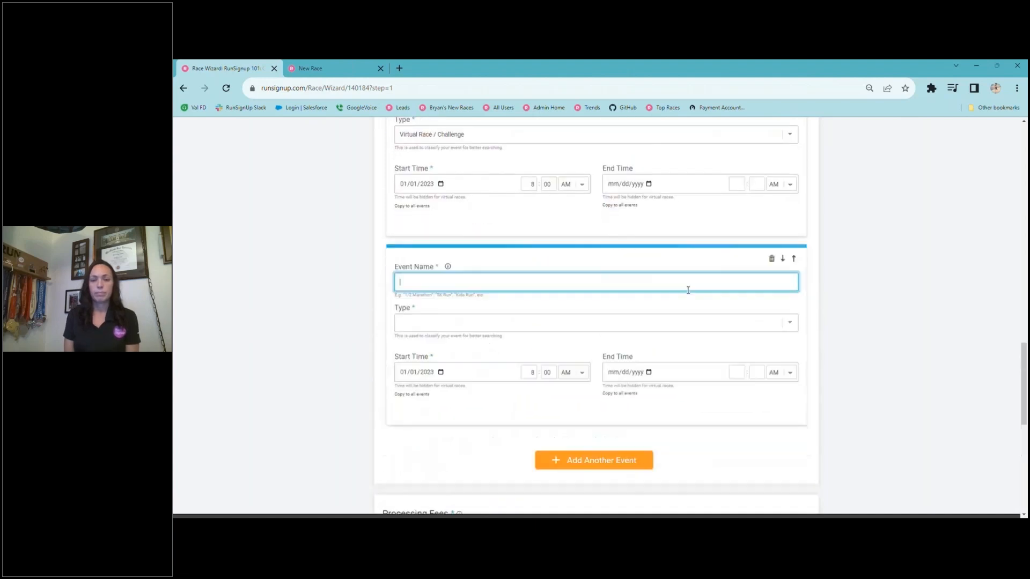
pyautogui.click(794, 260)
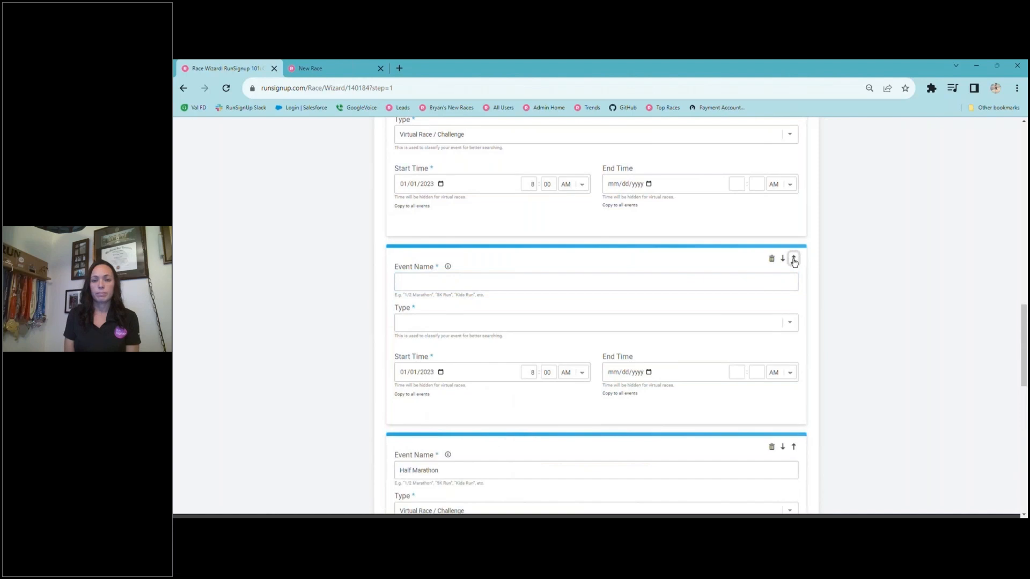
pyautogui.click(783, 259)
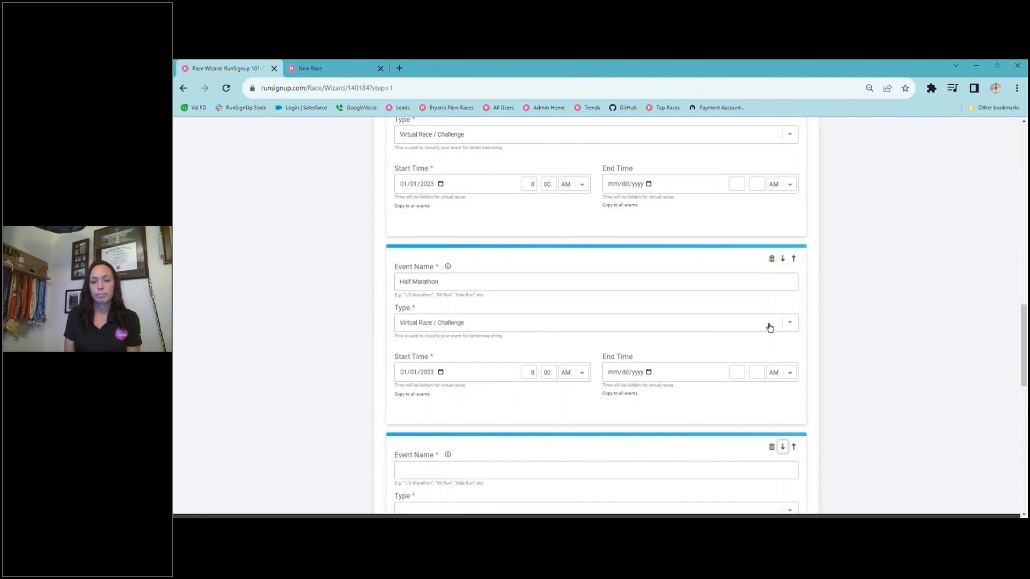
pyautogui.moveTo(1025, 376); pyautogui.dragTo(1025, 414)
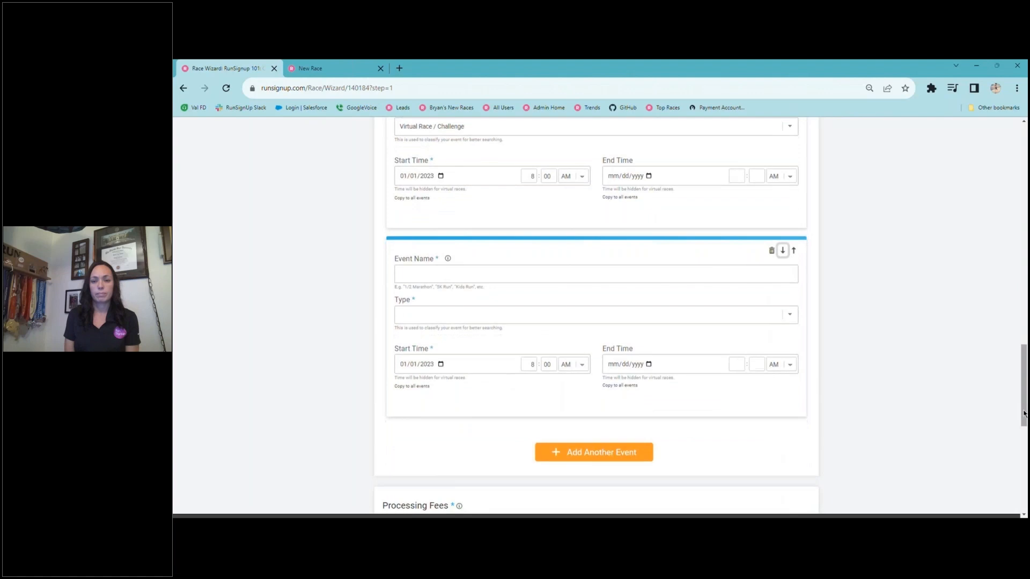
pyautogui.click(772, 252)
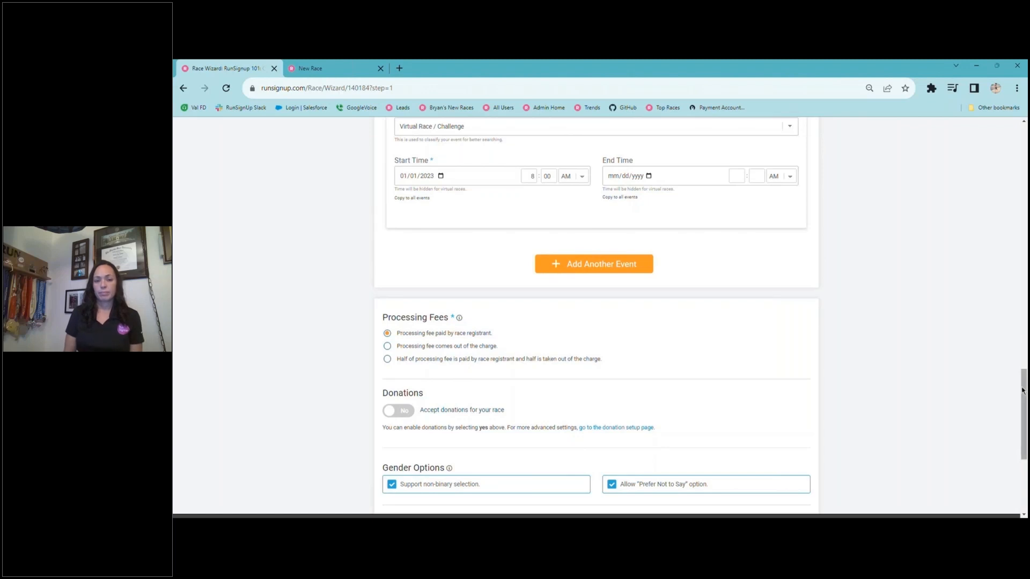
# Keep donations off and non-binary gender on, make the found account the timer, and save Basic Info
pyautogui.scroll(-3, 642, 368)
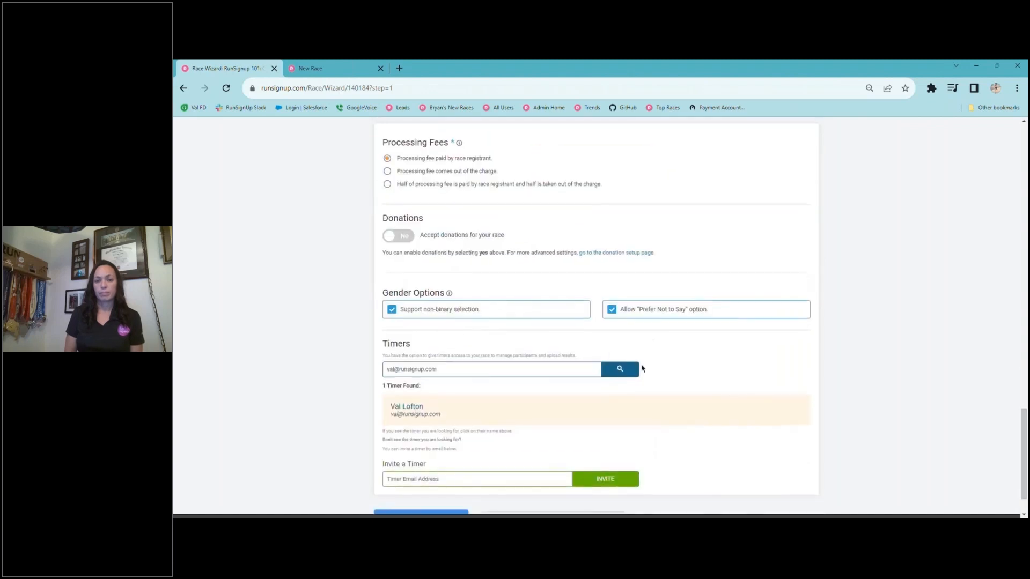
pyautogui.click(406, 238)
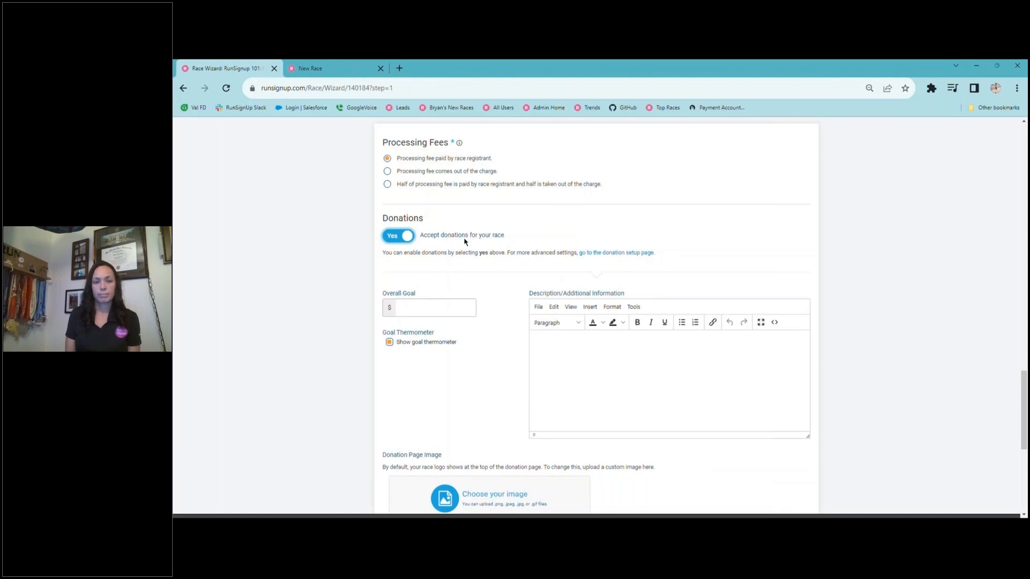
pyautogui.click(394, 236)
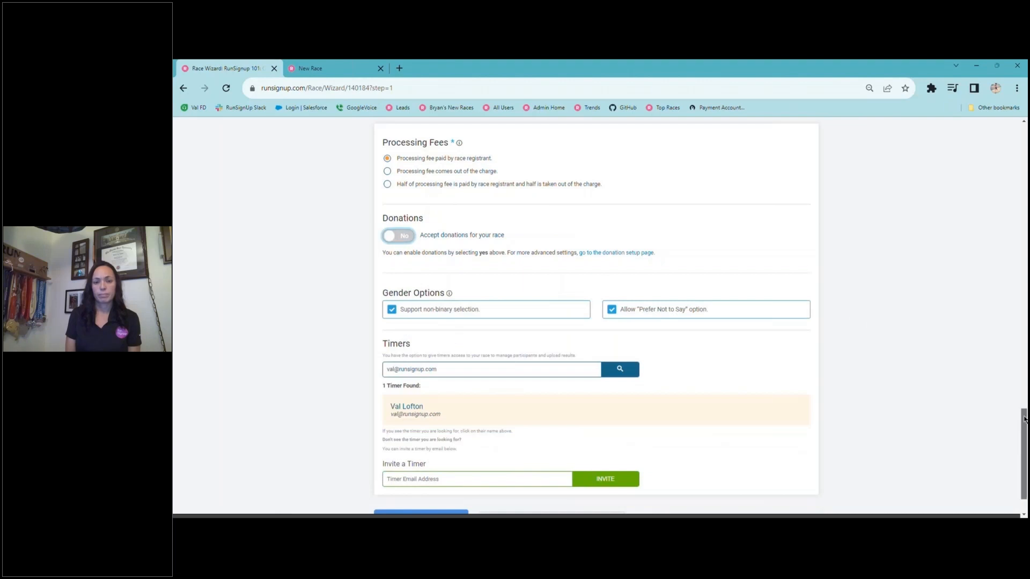
pyautogui.moveTo(1022, 417); pyautogui.dragTo(1025, 429)
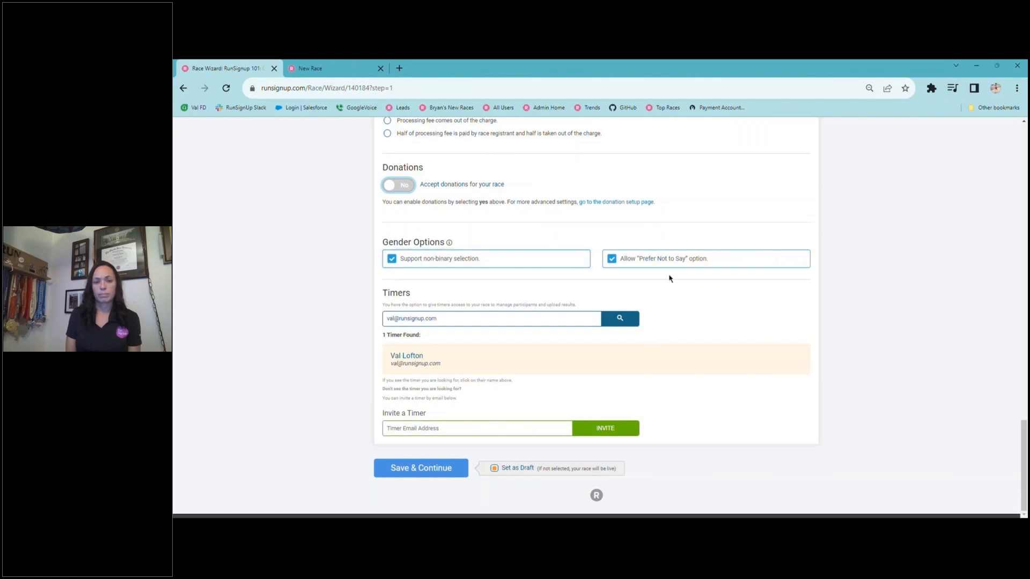
pyautogui.click(391, 259)
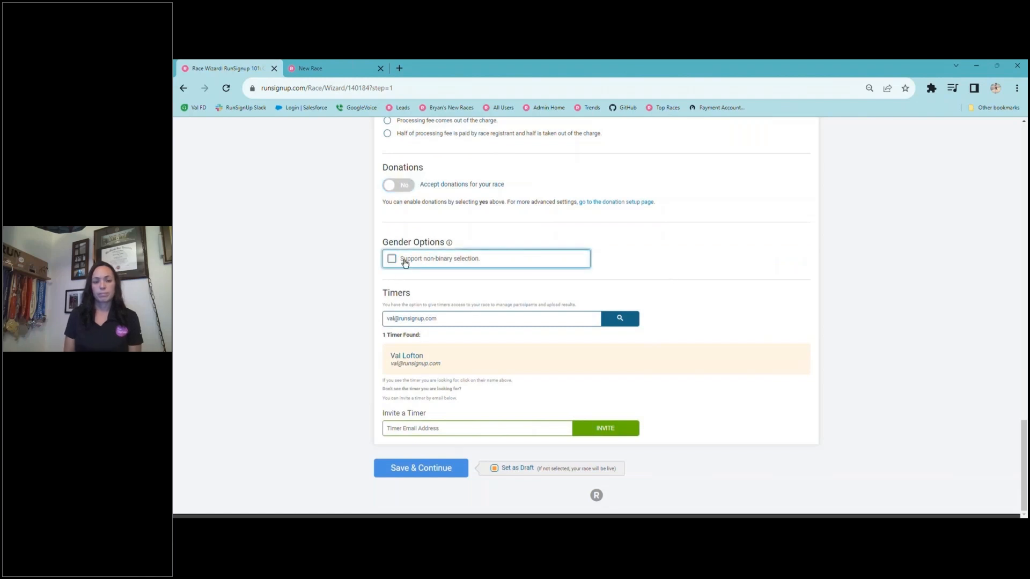
pyautogui.click(441, 261)
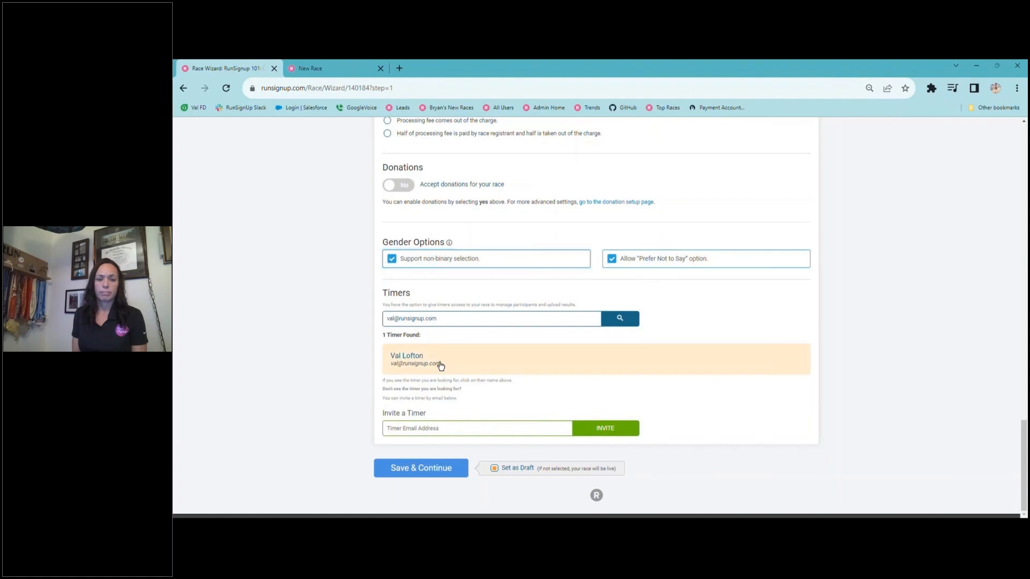
pyautogui.click(440, 365)
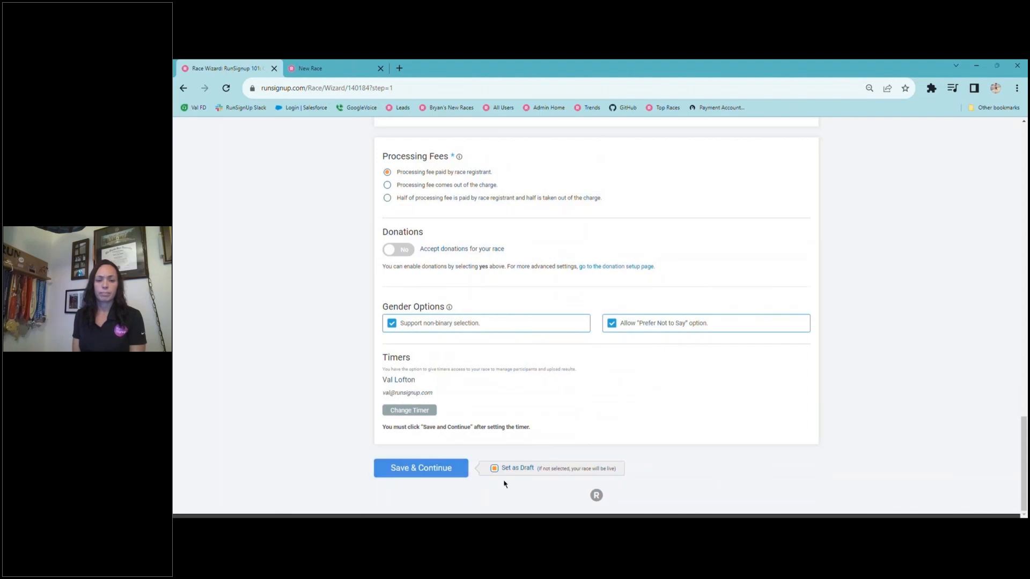
pyautogui.click(435, 469)
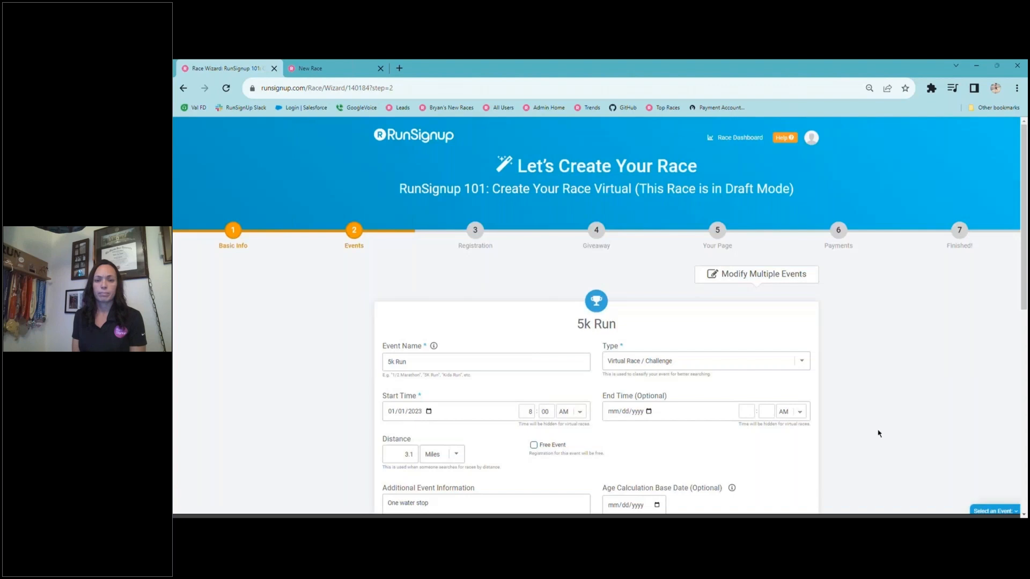
# Scroll the Events step down to the 5k Run card with 3.1 Miles and 'One water stop'
pyautogui.moveTo(1026, 204); pyautogui.dragTo(1026, 262)
pyautogui.scroll(-1, 832, 375)
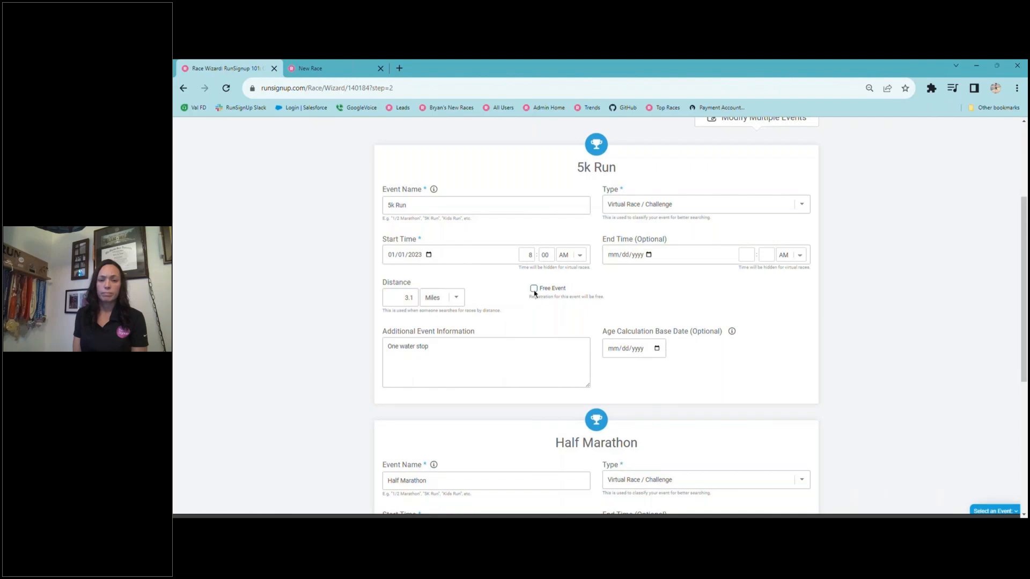
# Try Free Event on the 5k Run, dismiss the warning to keep it paid, and save Events
pyautogui.click(534, 290)
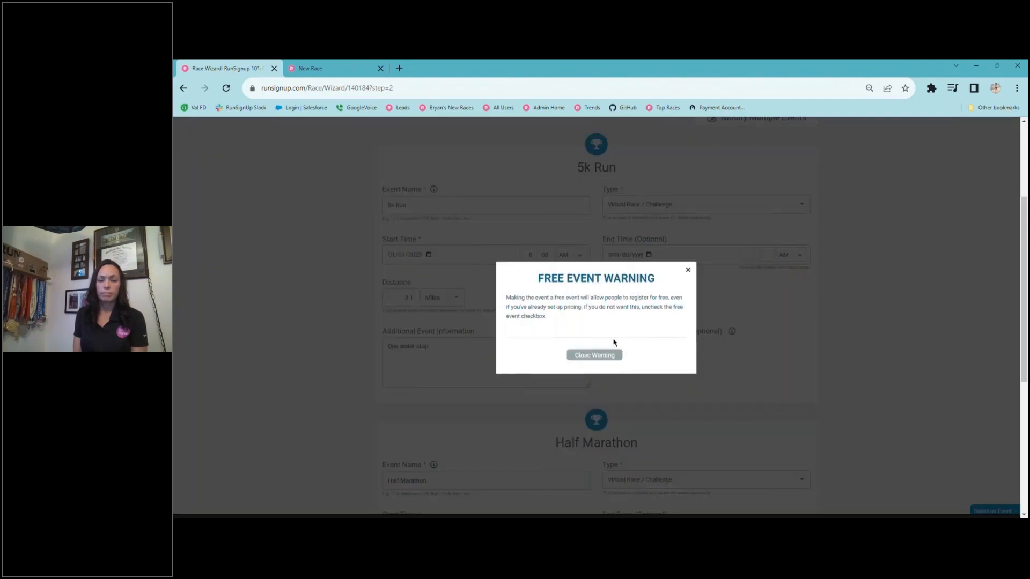
pyautogui.click(590, 356)
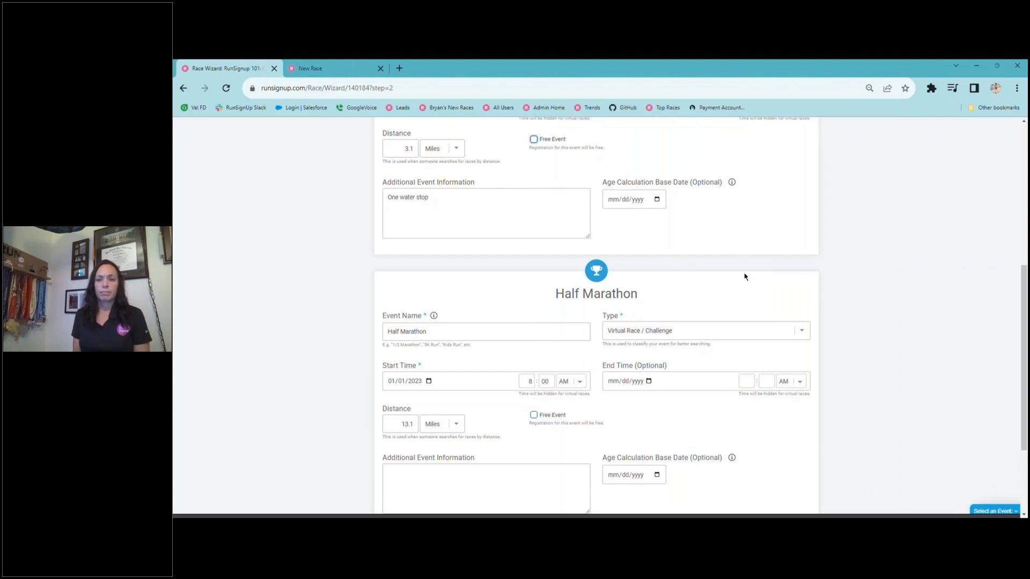
pyautogui.scroll(-3, 745, 277)
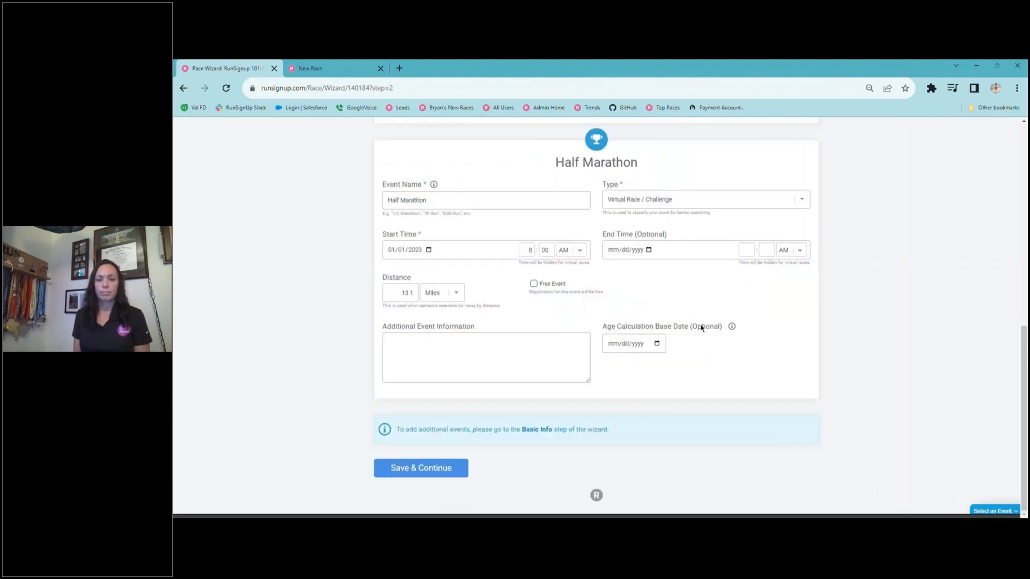
pyautogui.click(467, 466)
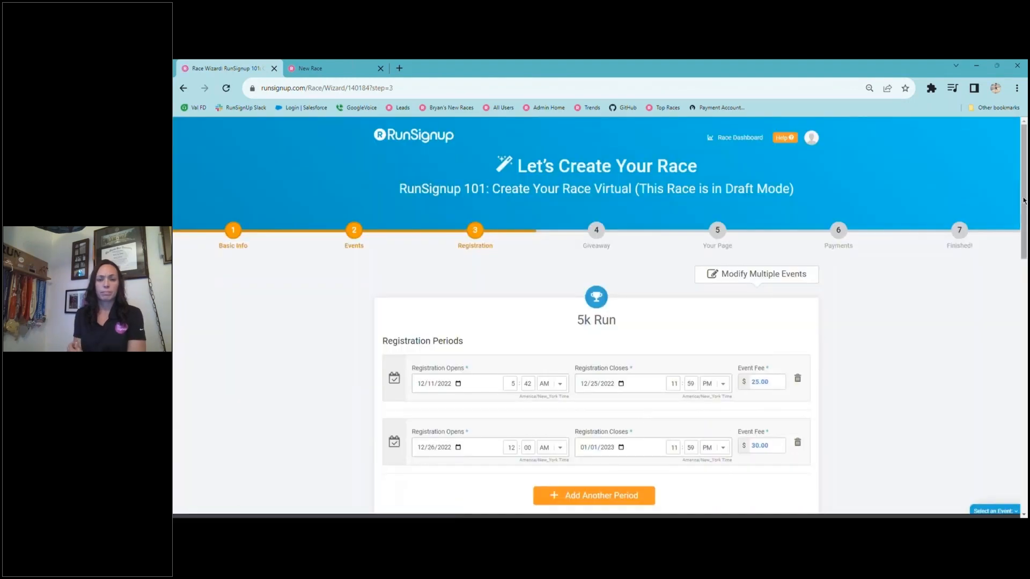
# Add a third 5k Run registration period opening and closing 01/02/2023
pyautogui.scroll(-2, 1025, 224)
pyautogui.moveTo(1025, 224); pyautogui.dragTo(1027, 250)
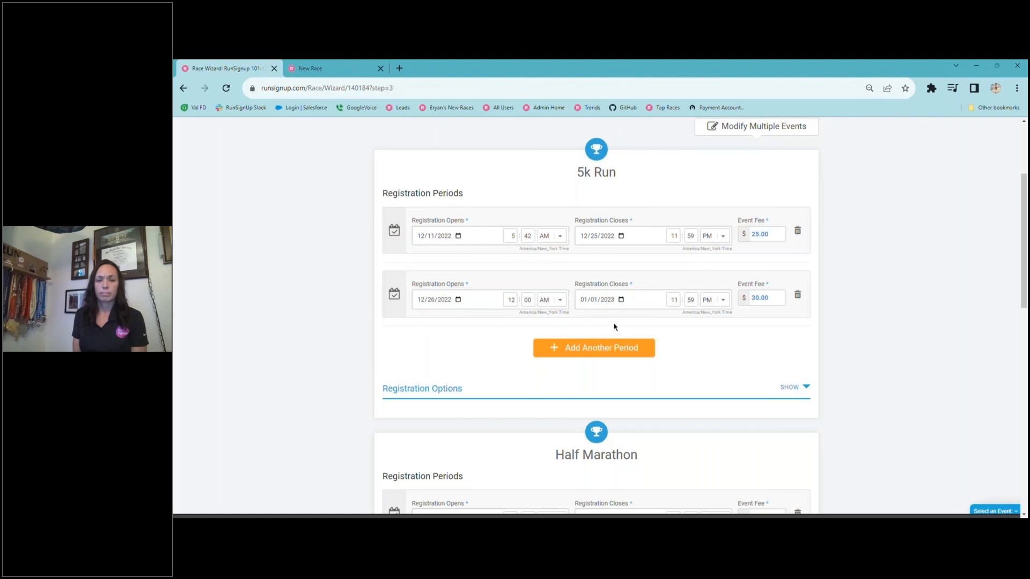
pyautogui.click(608, 349)
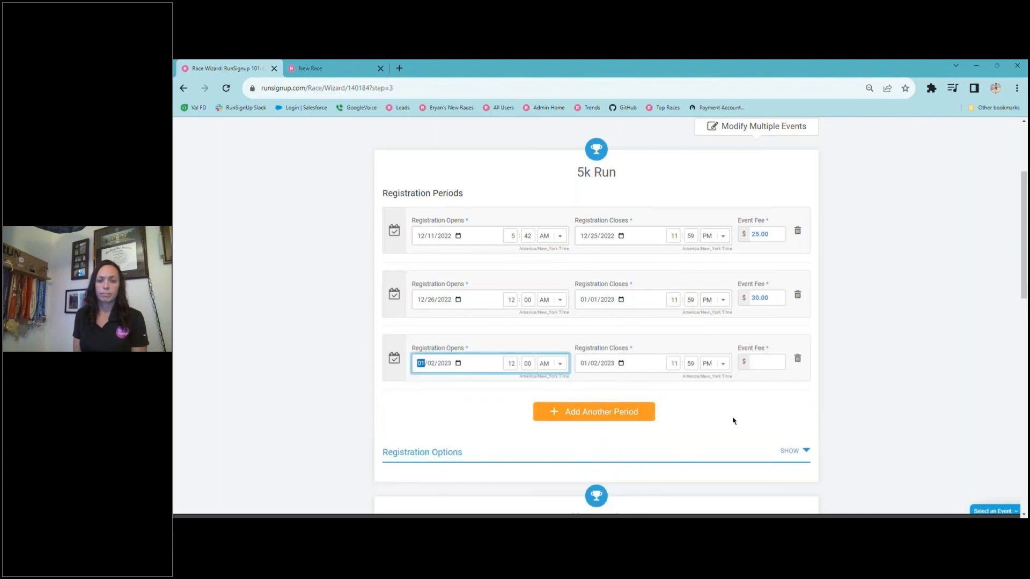
# Delete the third 5k Run registration period and expand its Registration Options
pyautogui.click(798, 360)
pyautogui.moveTo(1024, 295); pyautogui.dragTo(1025, 327)
pyautogui.scroll(-1, 788, 264)
pyautogui.click(791, 265)
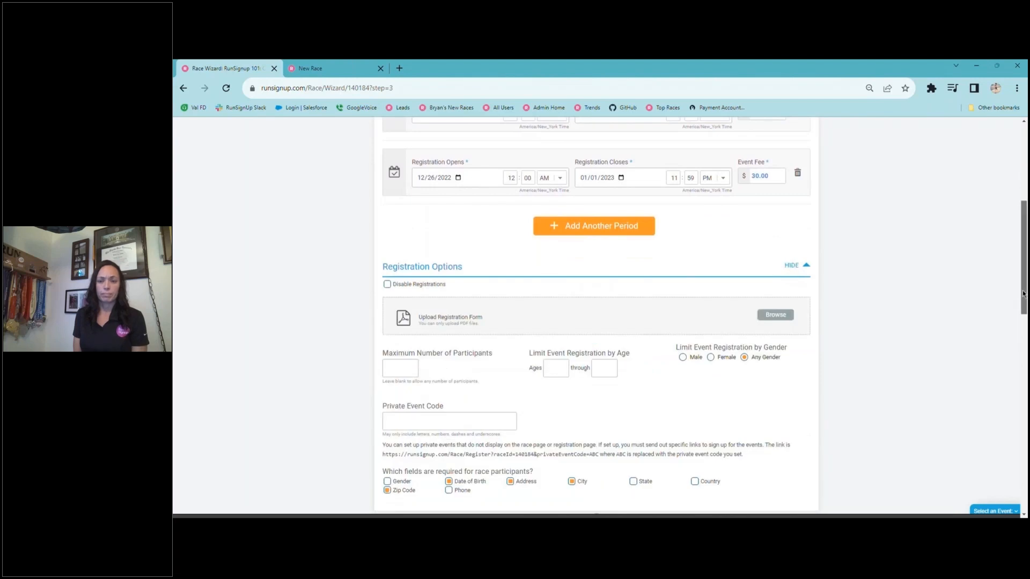
pyautogui.scroll(-3, 723, 326)
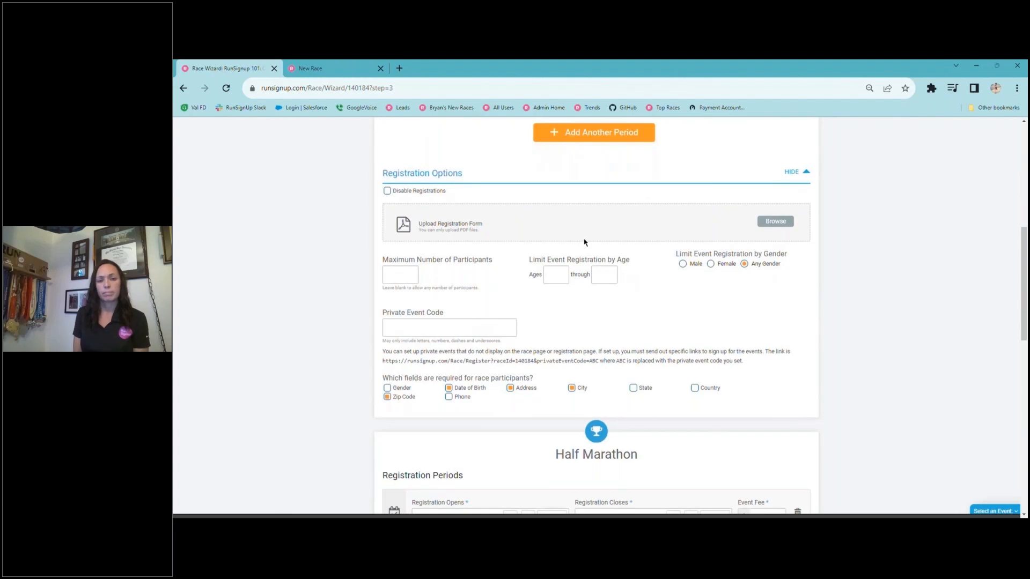
# Enter 300 as maximum participants, then try a 0 to 5 age limit and clear it
pyautogui.click(393, 274)
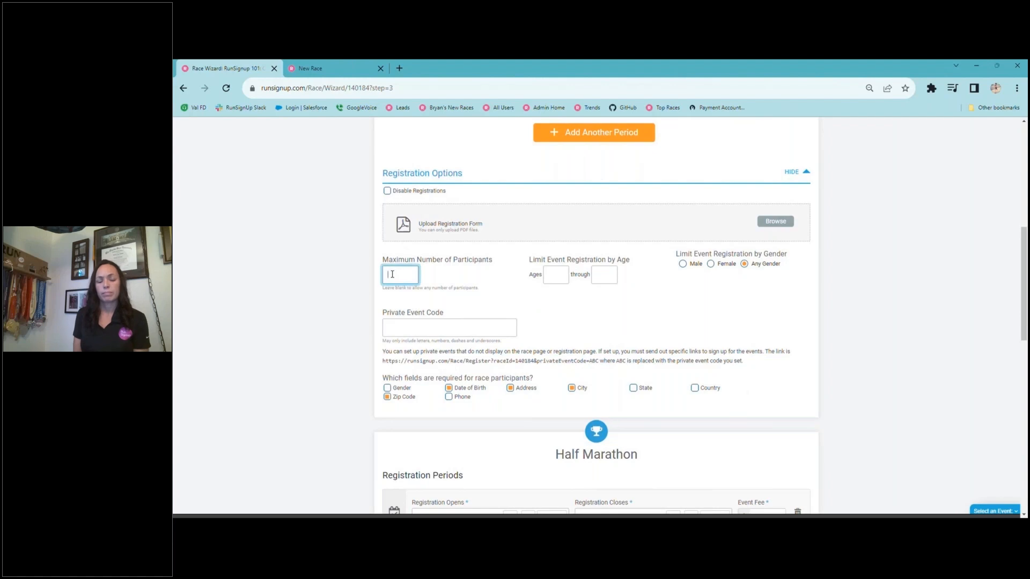
pyautogui.write('3')
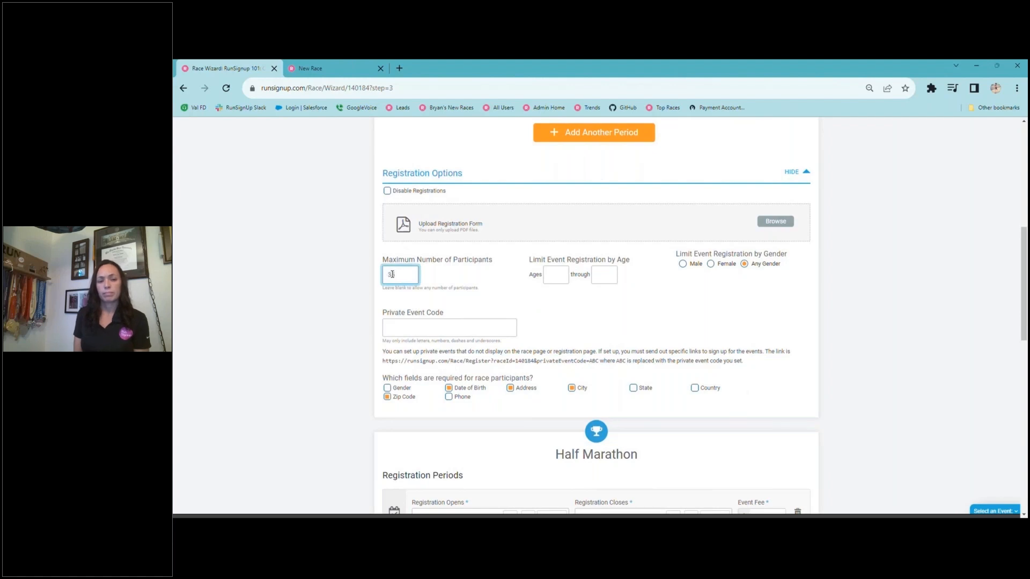
pyautogui.write('00')
pyautogui.click(552, 277)
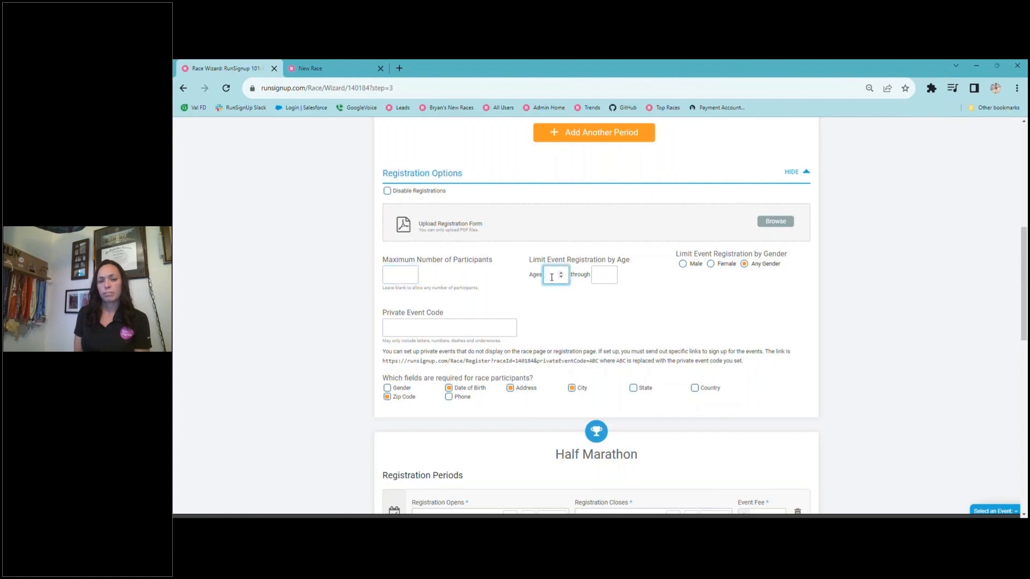
pyautogui.write('0')
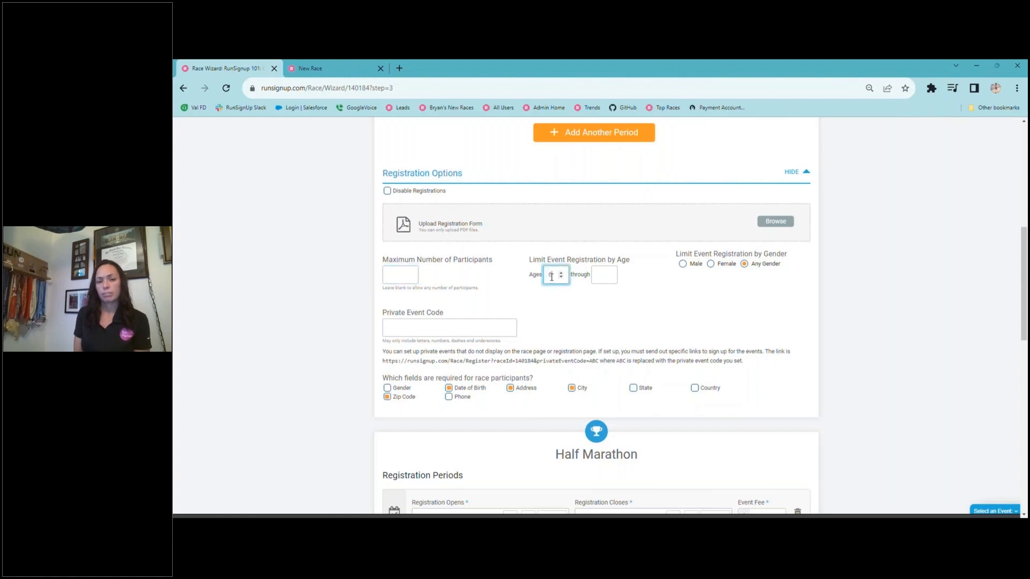
pyautogui.press('Tab')
pyautogui.write('5')
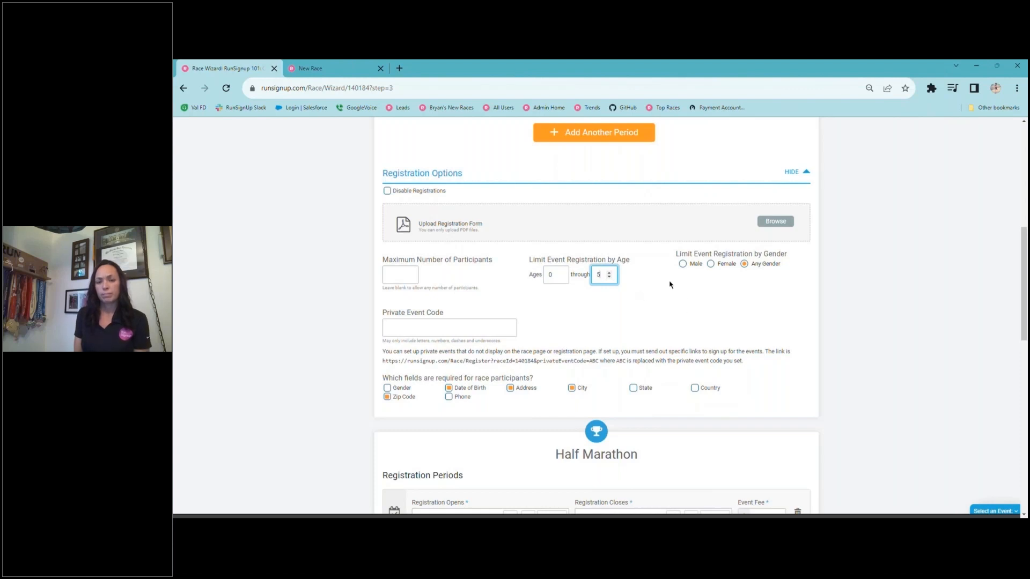
pyautogui.press('BackSpace')
pyautogui.click(552, 275)
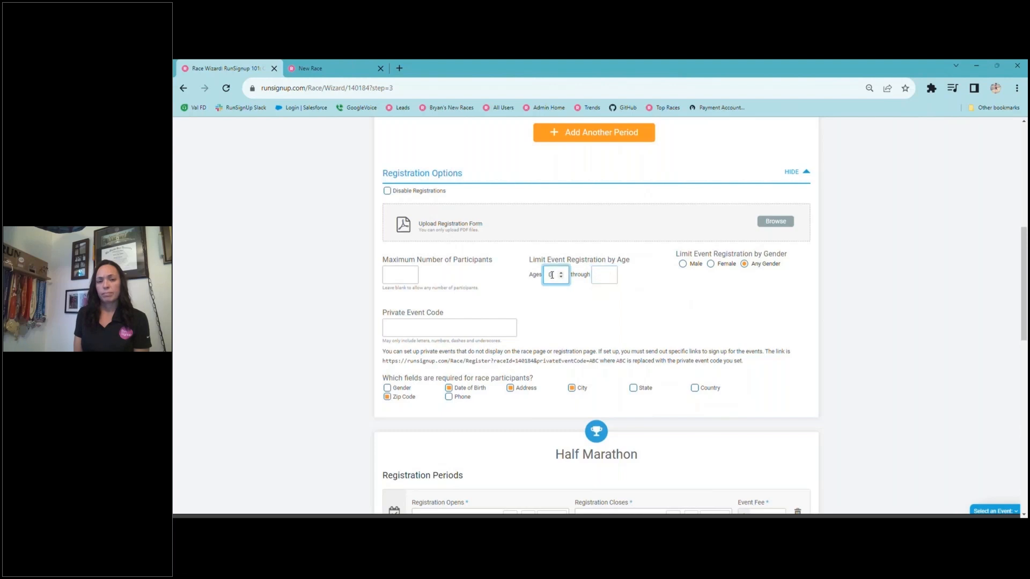
pyautogui.press('BackSpace')
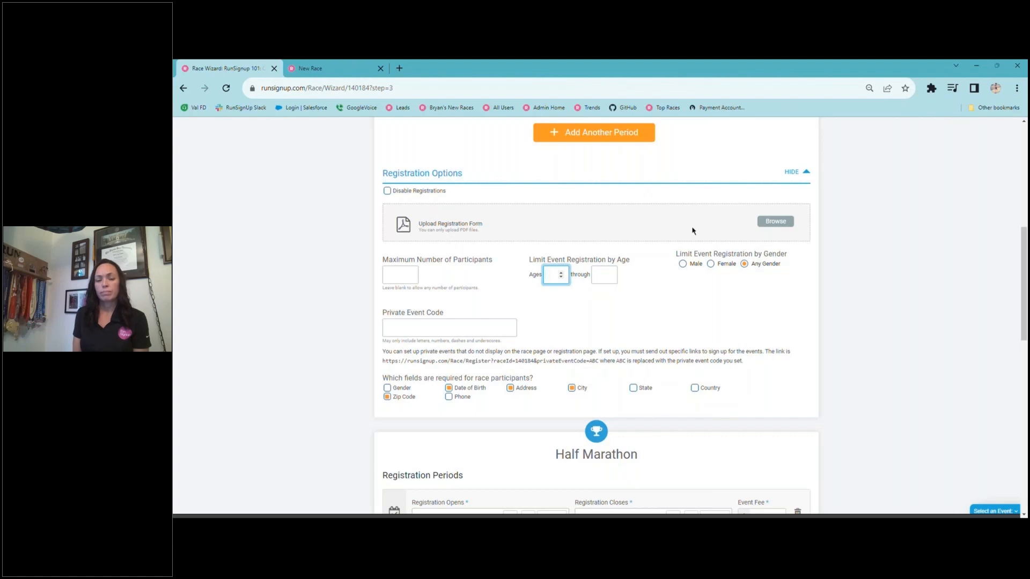
pyautogui.click(683, 265)
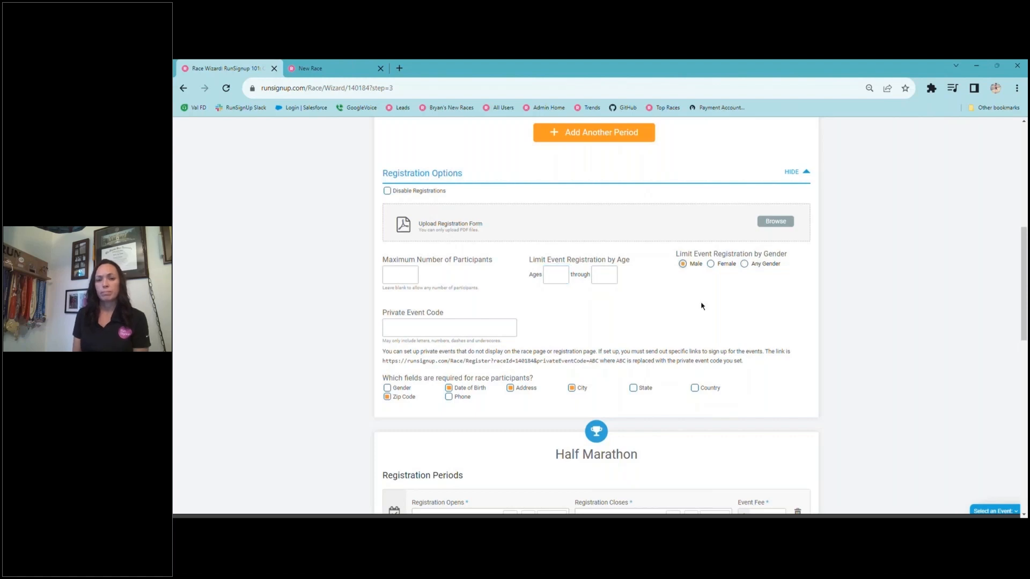
pyautogui.click(744, 264)
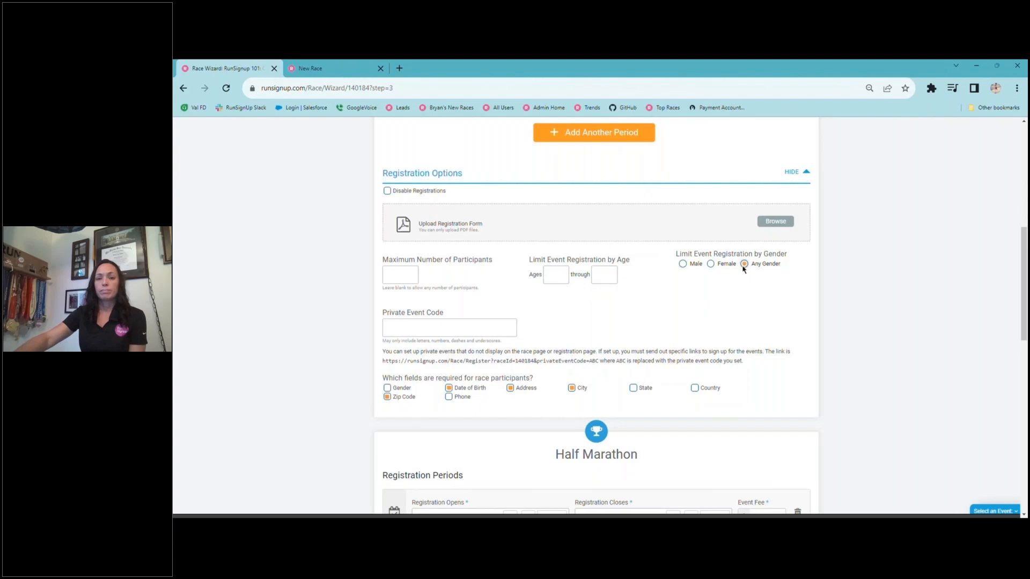
pyautogui.click(402, 327)
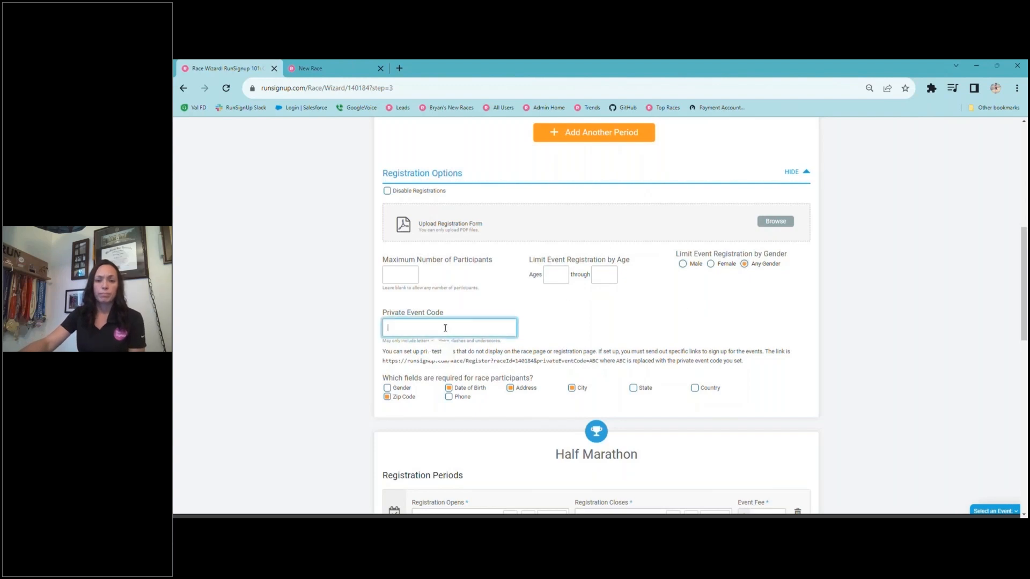
pyautogui.click(438, 352)
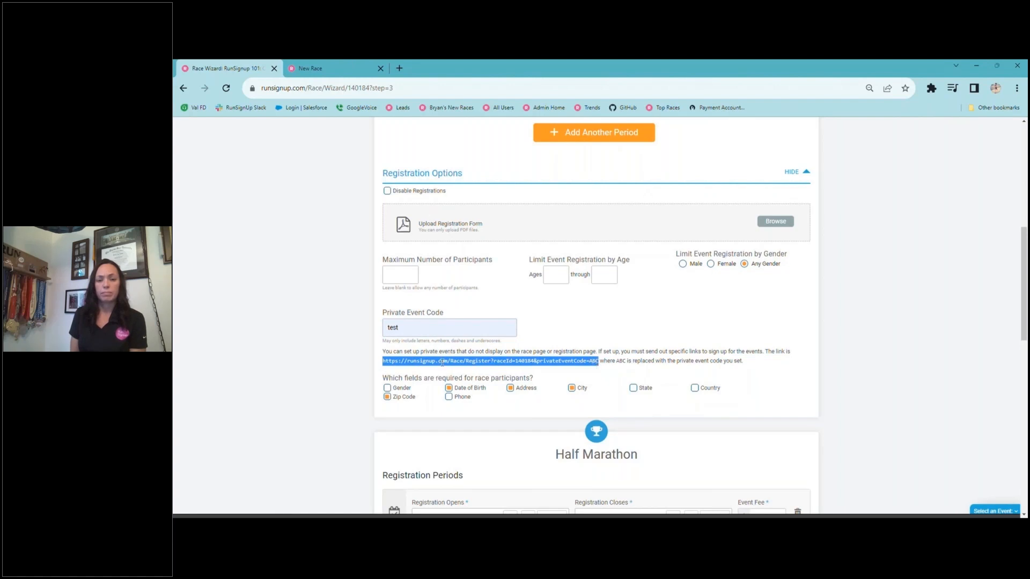
pyautogui.moveTo(400, 326); pyautogui.dragTo(384, 327)
pyautogui.press('BackSpace')
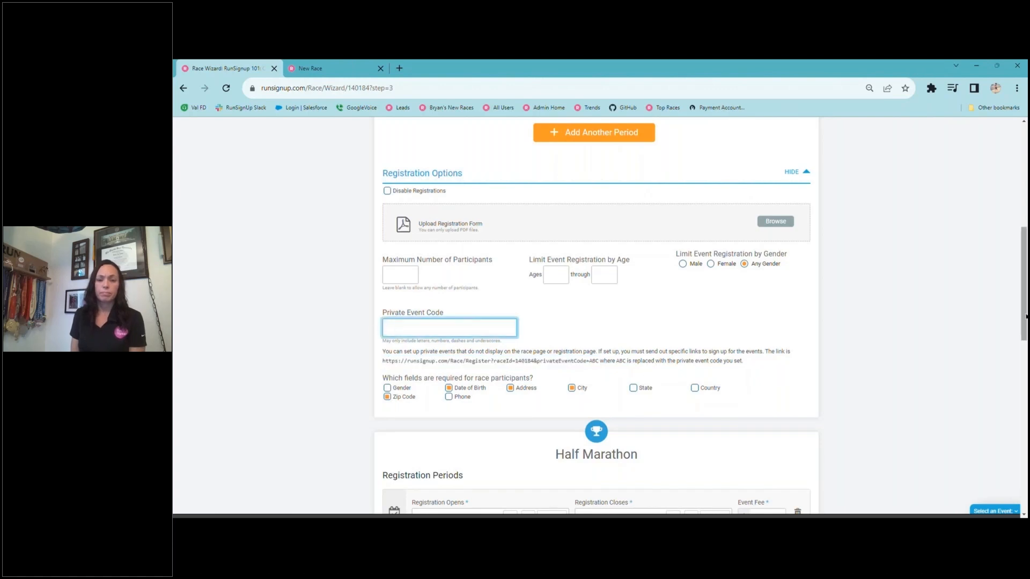
pyautogui.moveTo(1026, 317); pyautogui.dragTo(1026, 345)
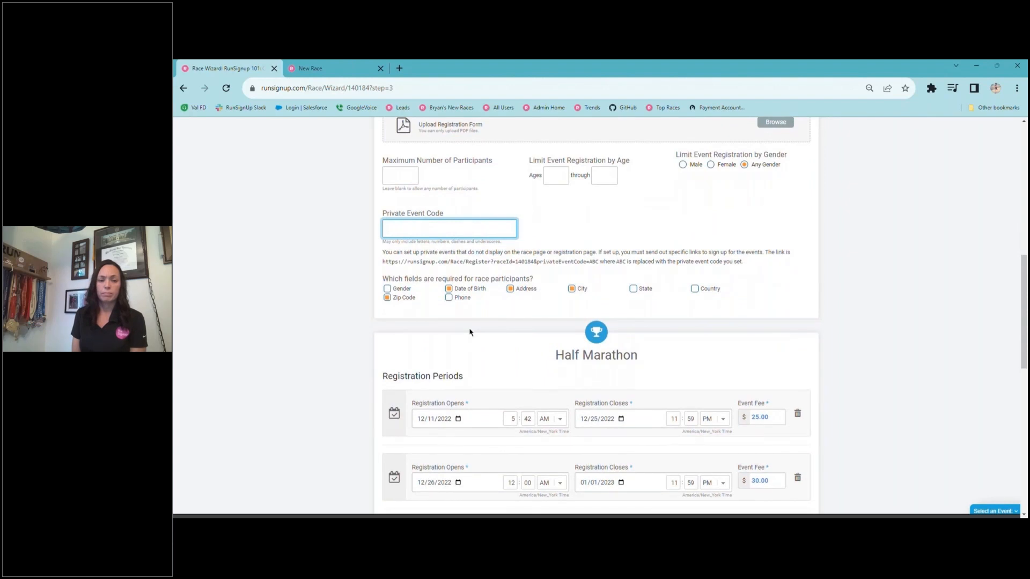
# Mark State and Country as required 5k Run fields, then save and continue to Giveaways
pyautogui.press('Tab')
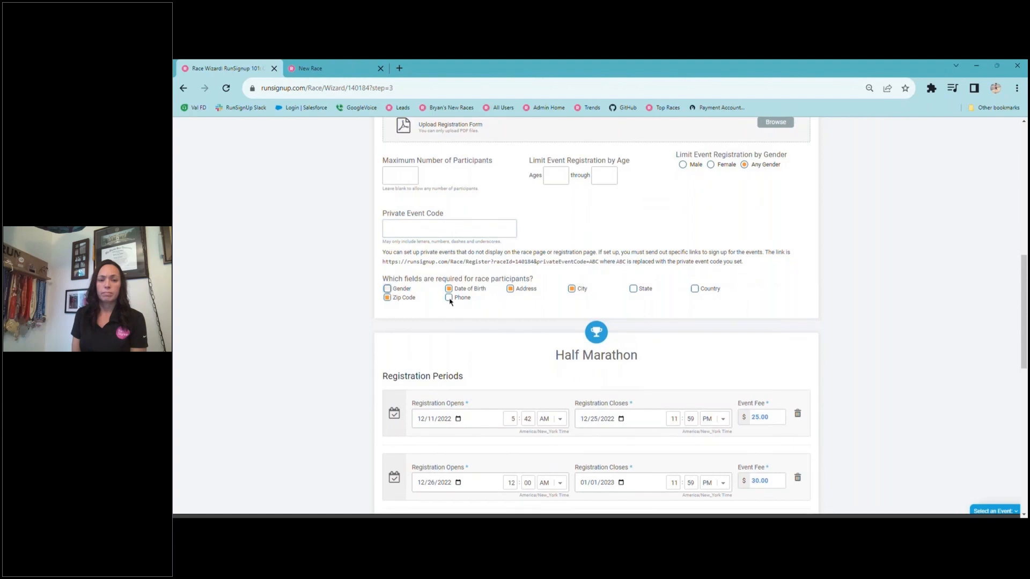
pyautogui.click(634, 289)
pyautogui.click(695, 289)
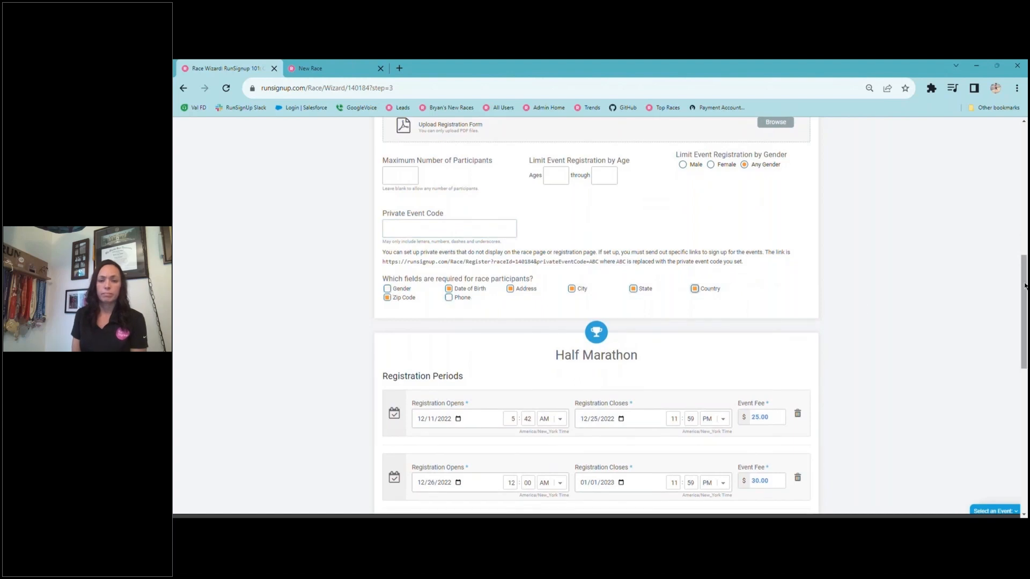
pyautogui.moveTo(1025, 286); pyautogui.dragTo(1024, 426)
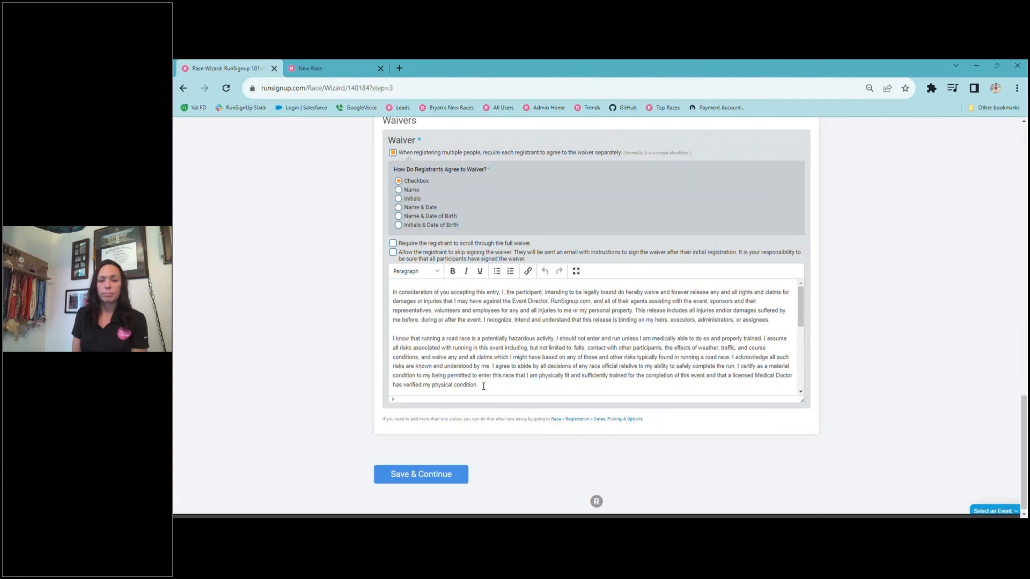
pyautogui.click(435, 475)
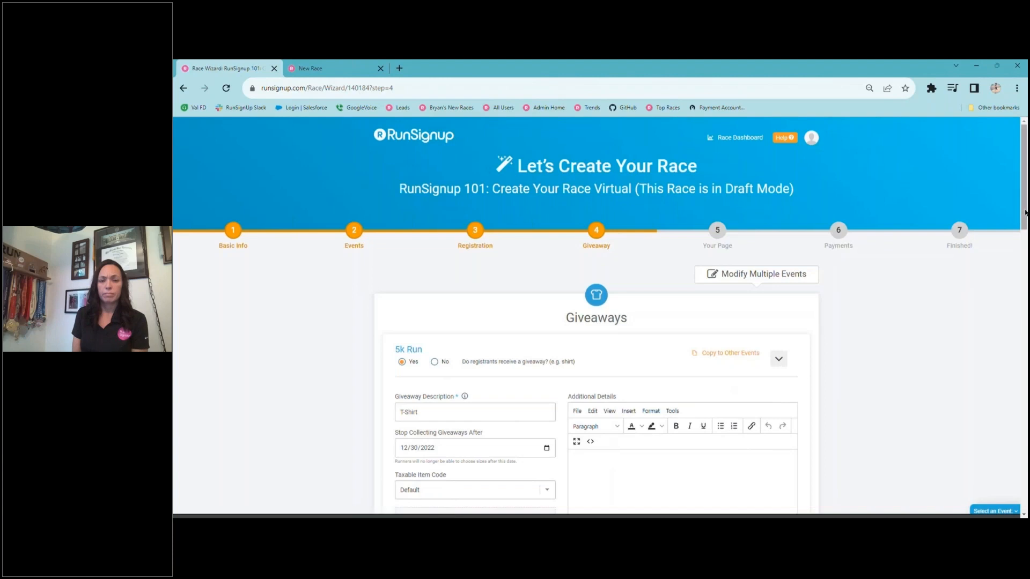
pyautogui.scroll(-2, 1025, 212)
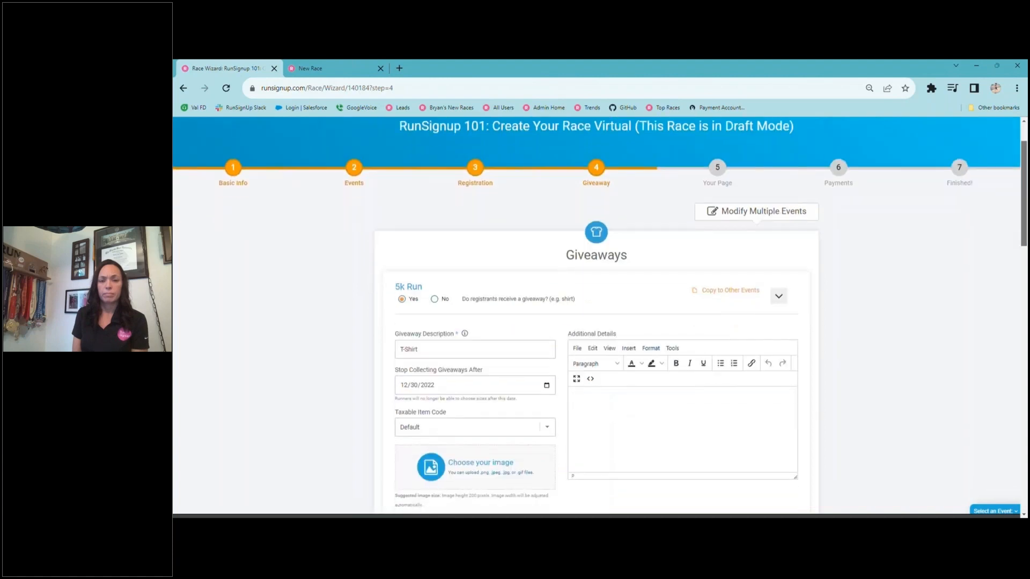
pyautogui.scroll(-2, 1026, 212)
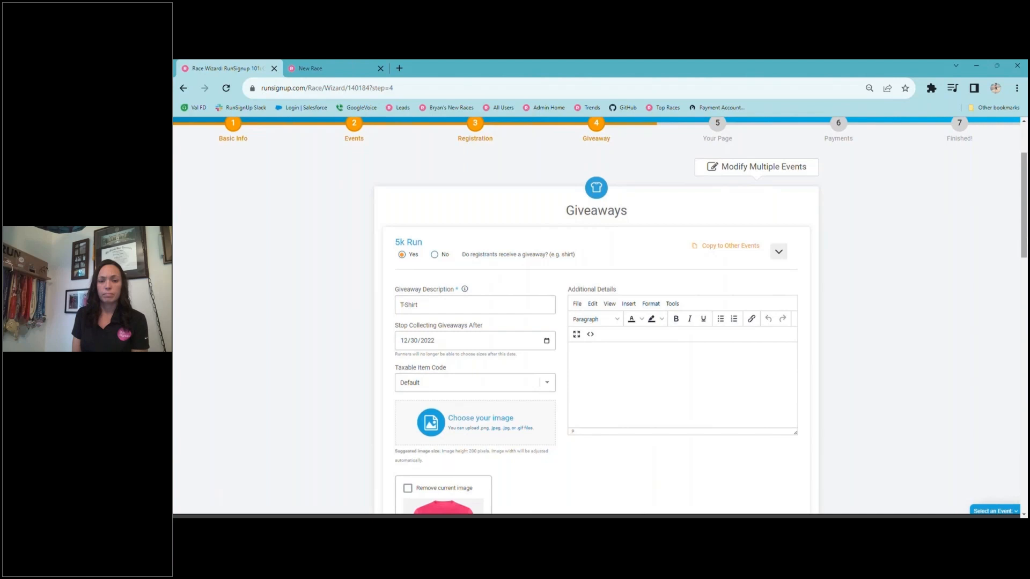
pyautogui.click(765, 173)
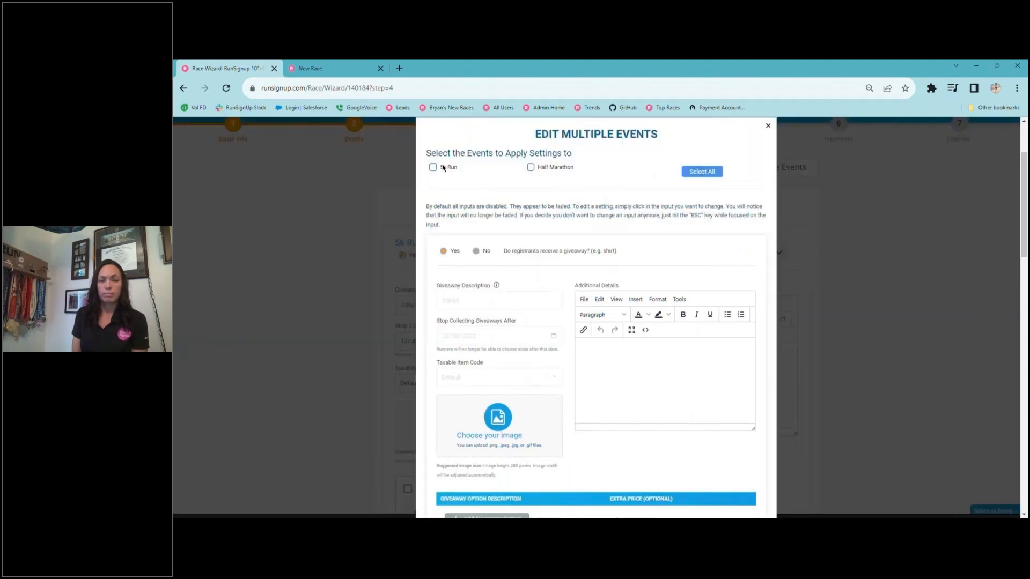
pyautogui.click(700, 172)
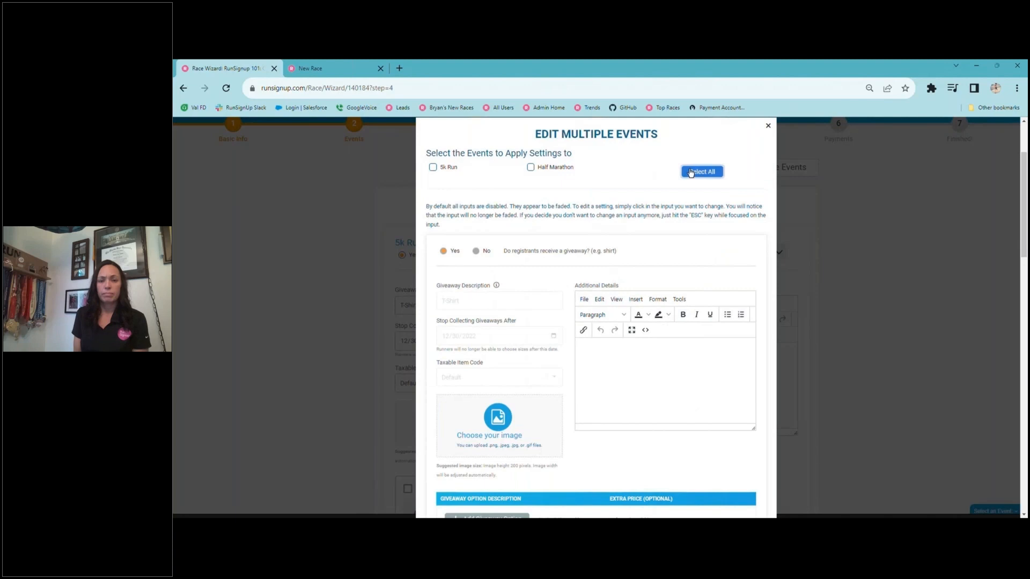
pyautogui.click(769, 128)
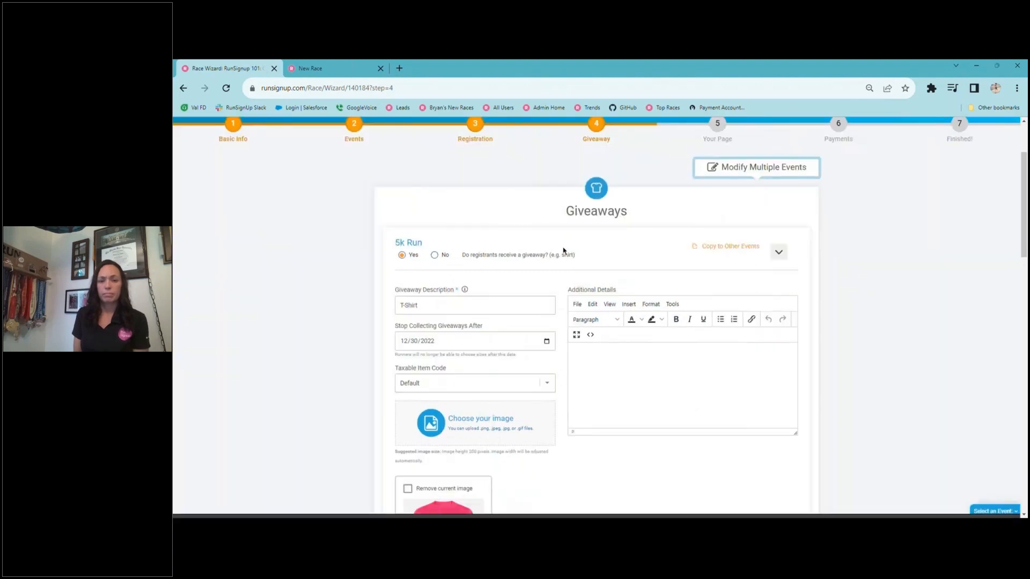
pyautogui.moveTo(1025, 196); pyautogui.dragTo(1025, 238)
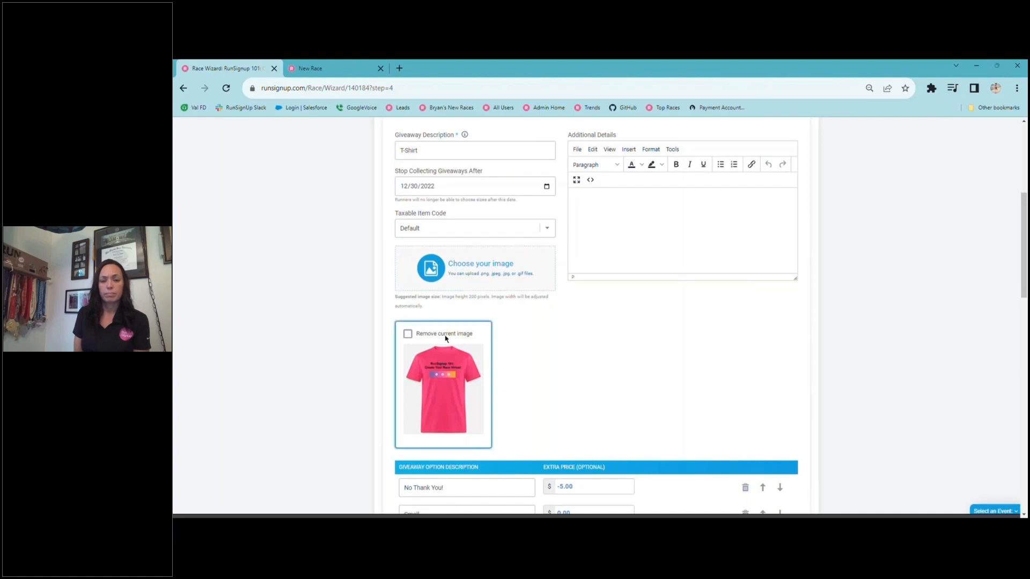
# Upload the t-shirt image from the Desktop as the 5k Run giveaway picture
pyautogui.click(478, 273)
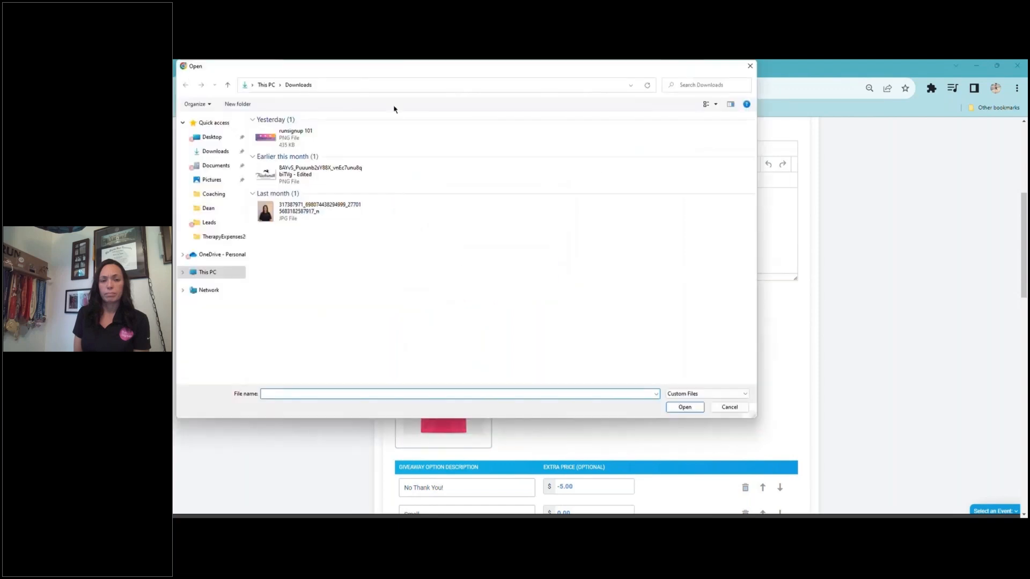
pyautogui.click(219, 140)
pyautogui.click(478, 138)
pyautogui.click(685, 408)
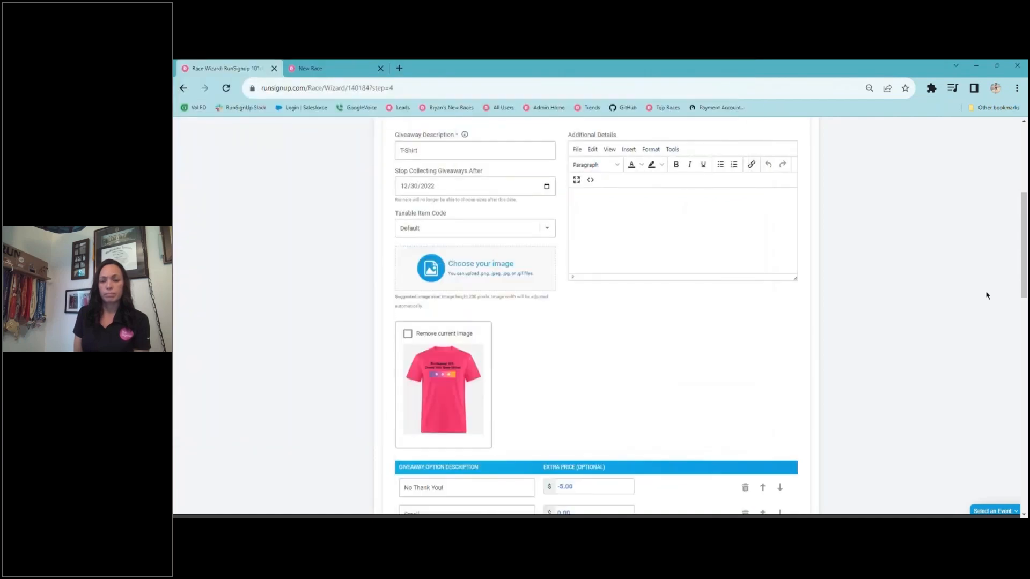
pyautogui.moveTo(1025, 253); pyautogui.dragTo(1027, 329)
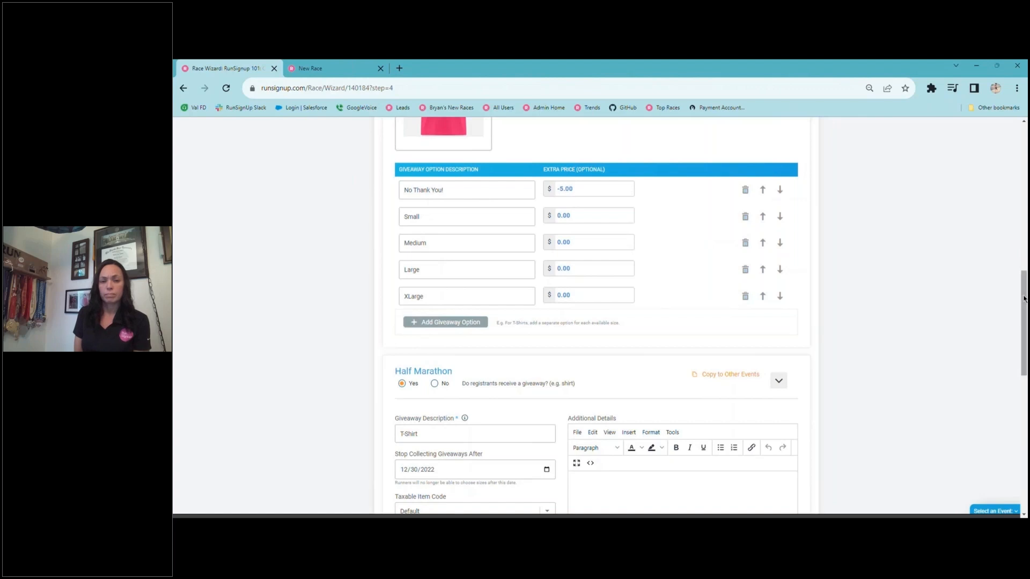
# Save the T-Shirt giveaway options for the 5k Run and Half Marathon
pyautogui.moveTo(1025, 300); pyautogui.dragTo(1025, 301)
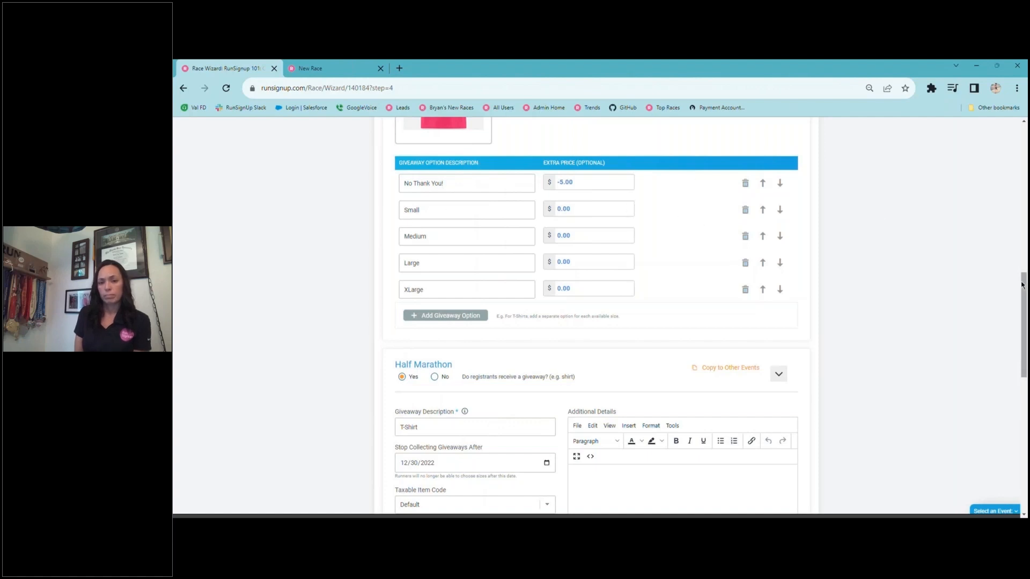
pyautogui.moveTo(1025, 289); pyautogui.dragTo(1025, 424)
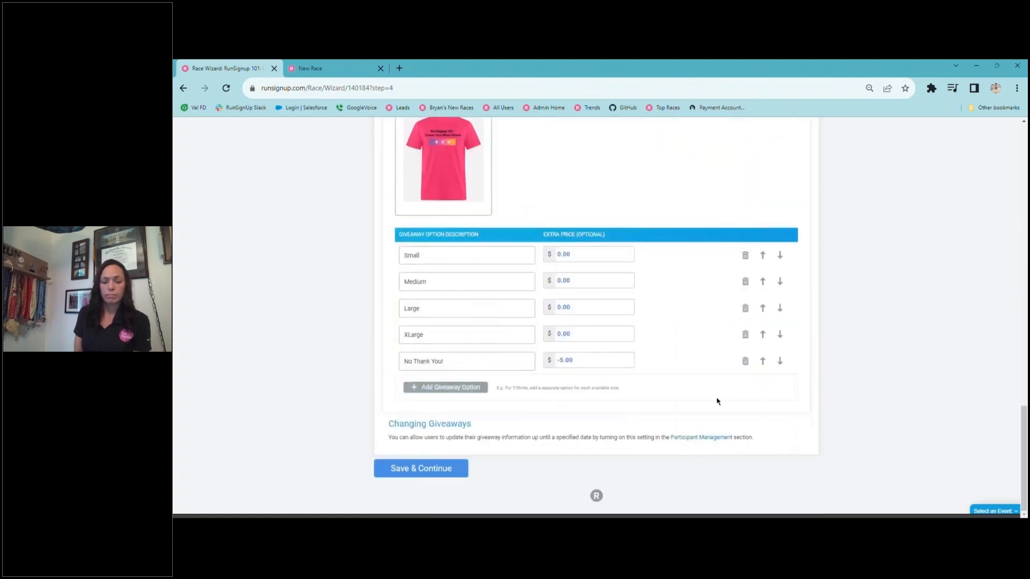
pyautogui.click(425, 470)
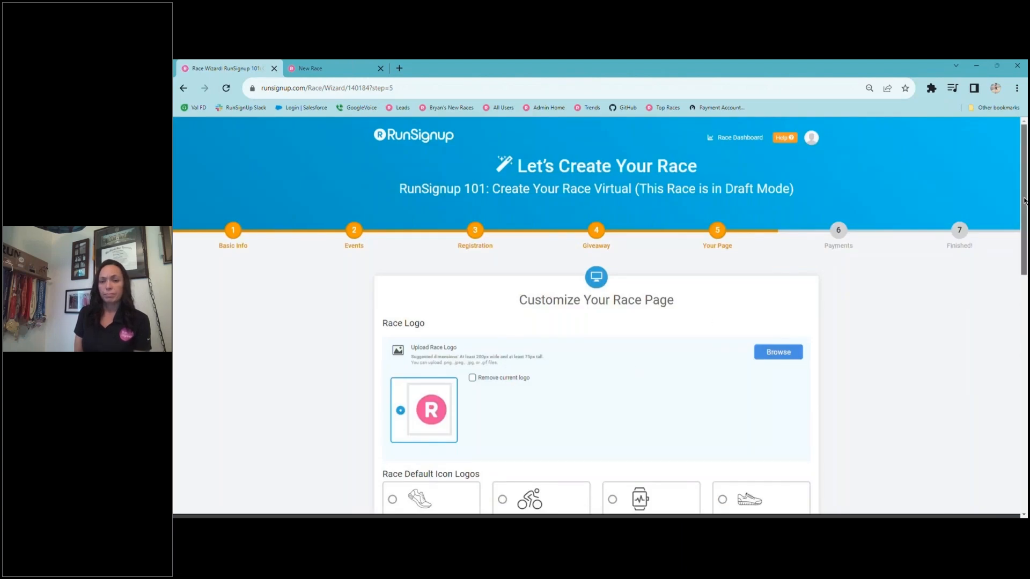
# Toggle 'Show directions on the race page' on and back off, then save the Your Page step
pyautogui.scroll(-1, 1026, 211)
pyautogui.scroll(-3, 596, 317)
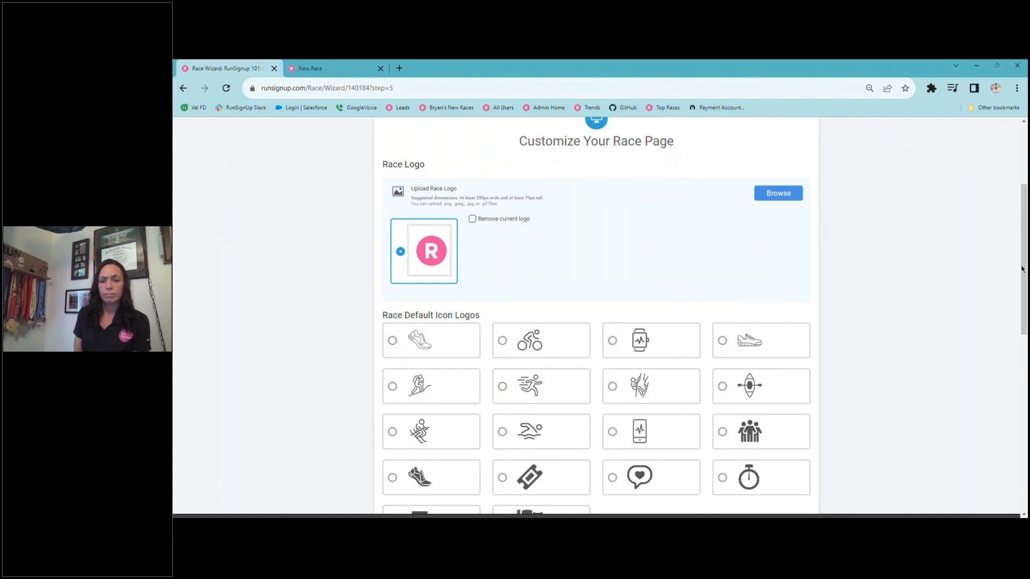
pyautogui.moveTo(1024, 262); pyautogui.dragTo(1024, 400)
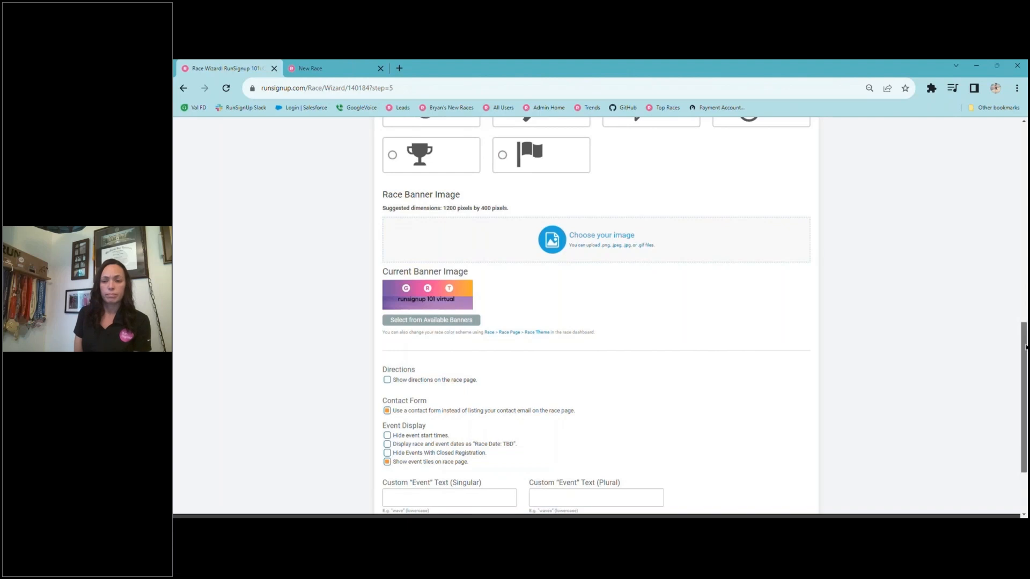
pyautogui.scroll(-1, 1024, 370)
pyautogui.click(387, 312)
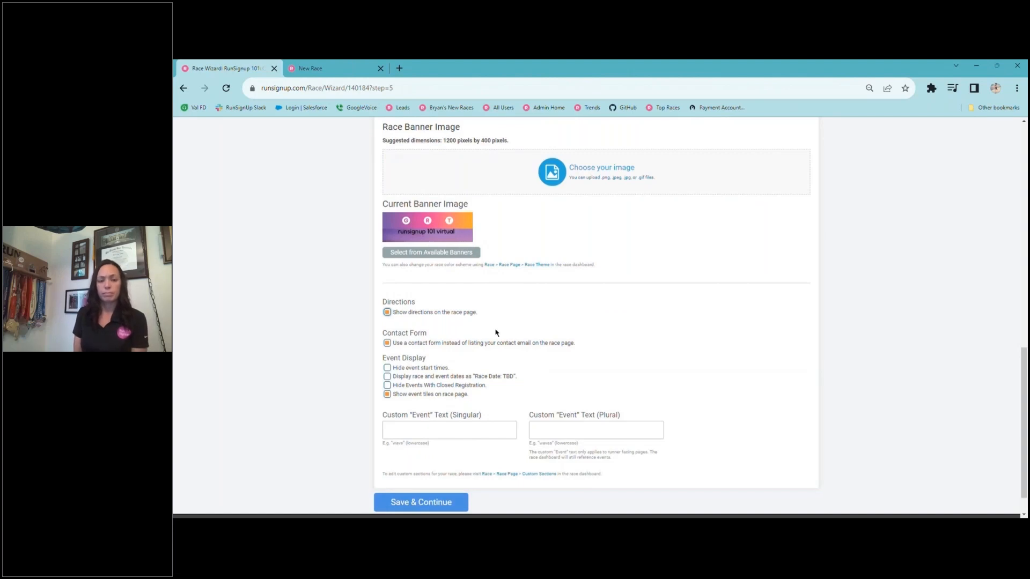
pyautogui.click(387, 312)
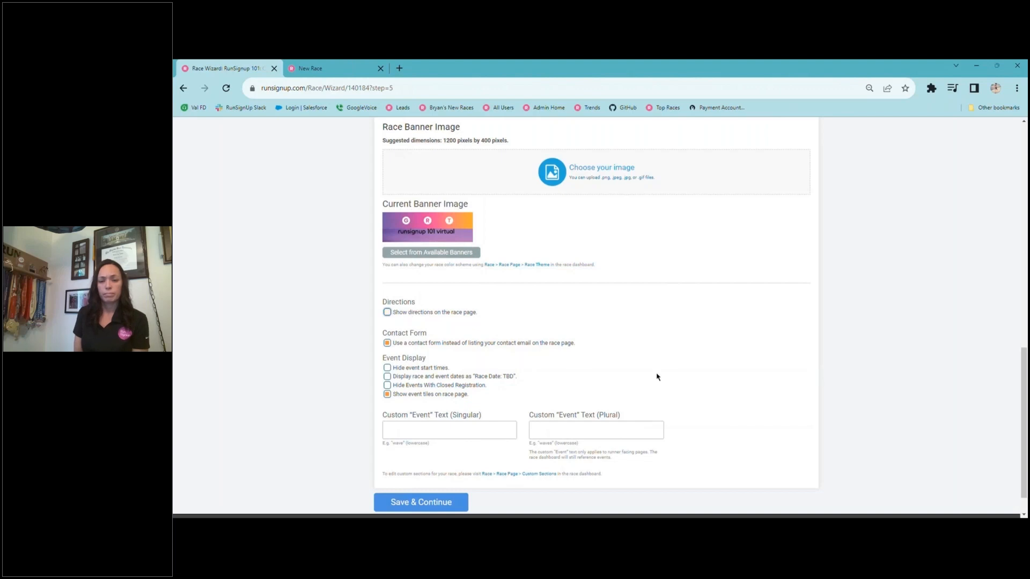
pyautogui.click(423, 500)
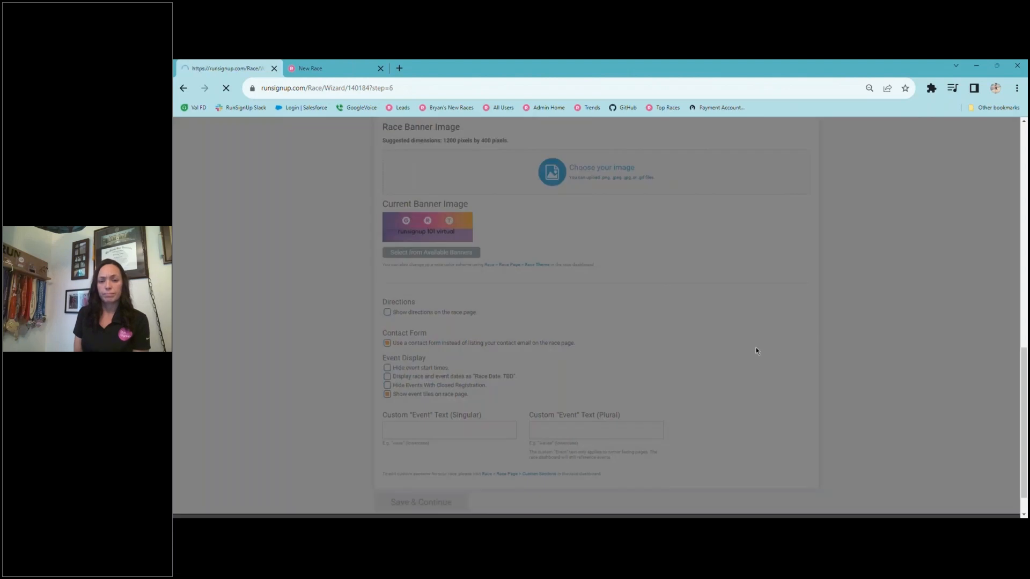
pyautogui.scroll(-1, 857, 374)
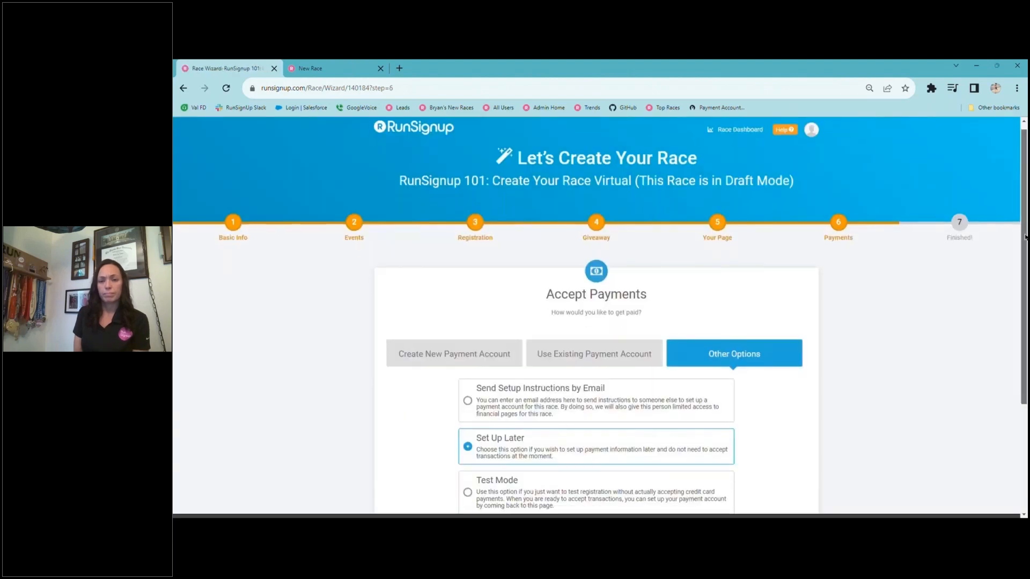
pyautogui.scroll(-2, 600, 316)
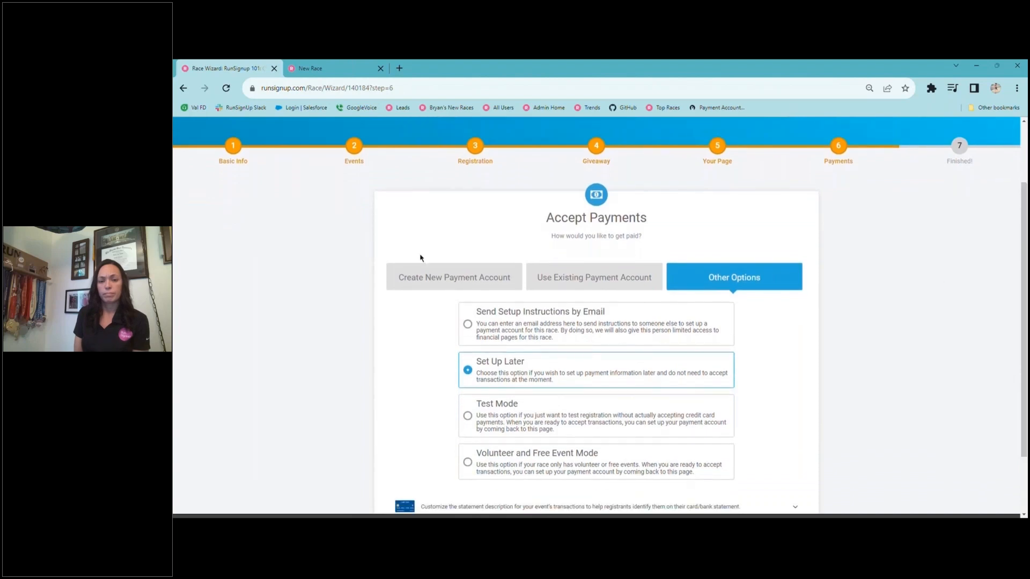
pyautogui.click(420, 285)
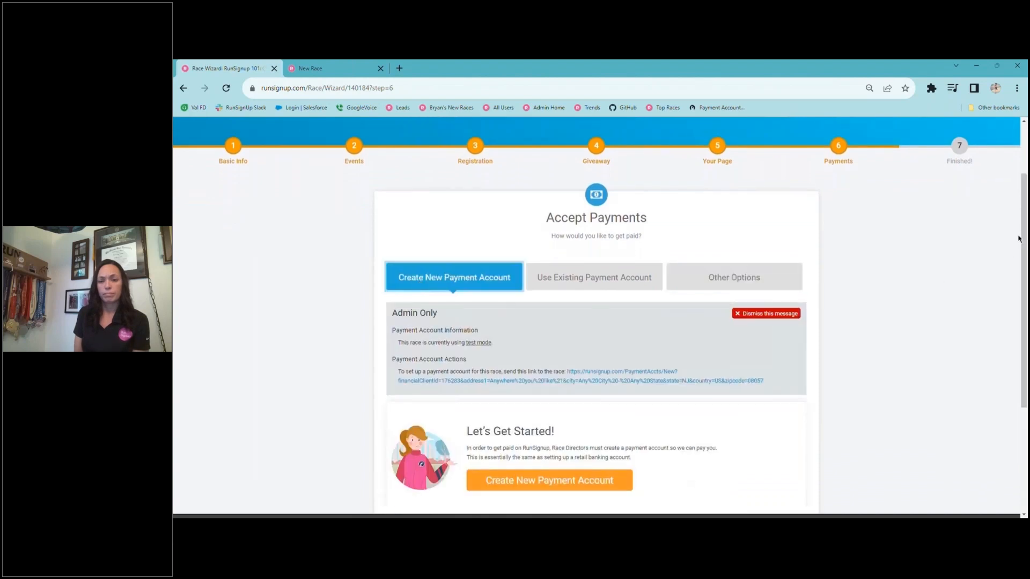
pyautogui.moveTo(1022, 227); pyautogui.dragTo(1025, 268)
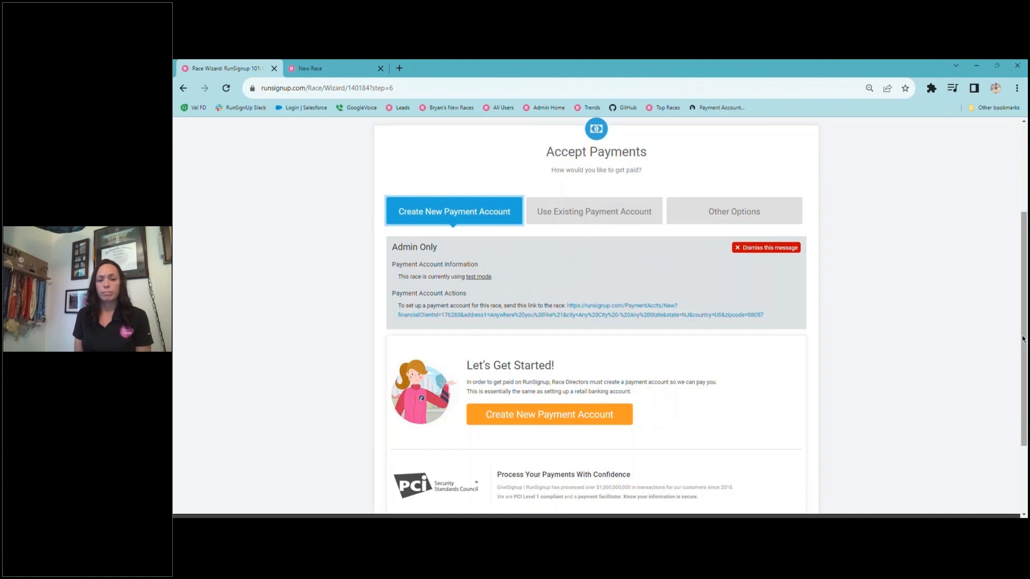
pyautogui.click(724, 211)
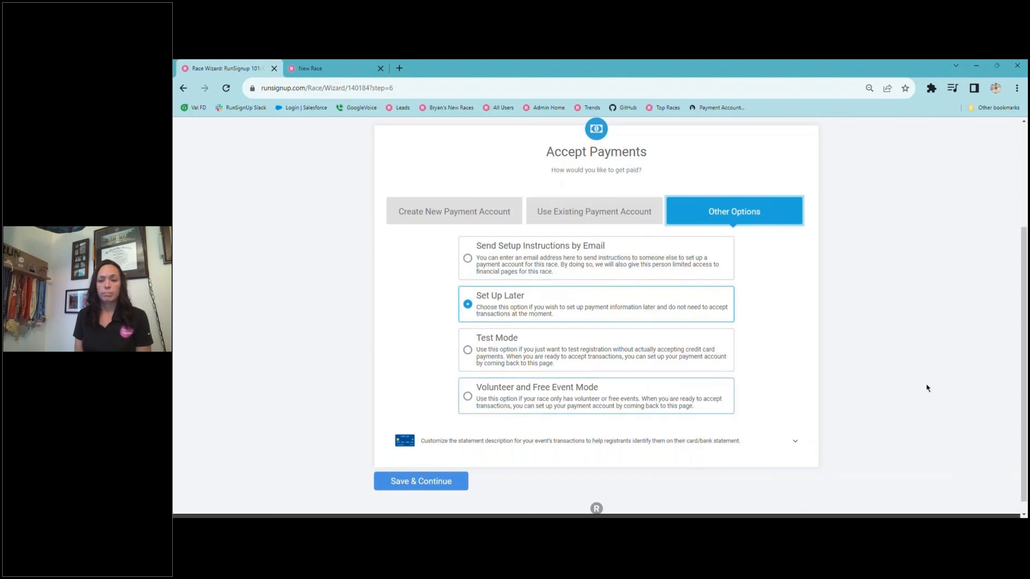
pyautogui.click(422, 482)
# Skip payment setup to finish the wizard, then bring up the race website link's options
pyautogui.click(715, 364)
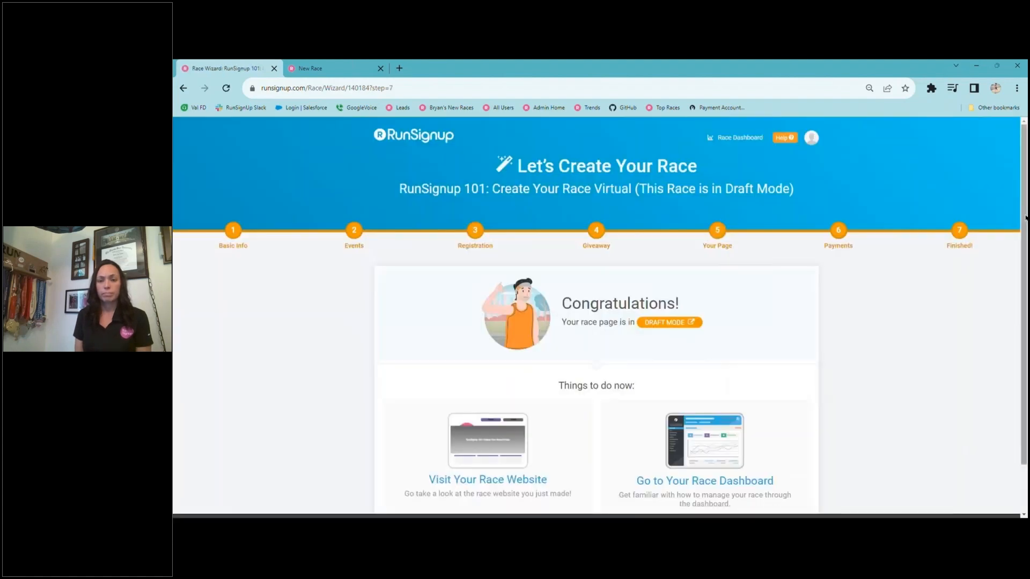
pyautogui.moveTo(1025, 218); pyautogui.dragTo(1019, 275)
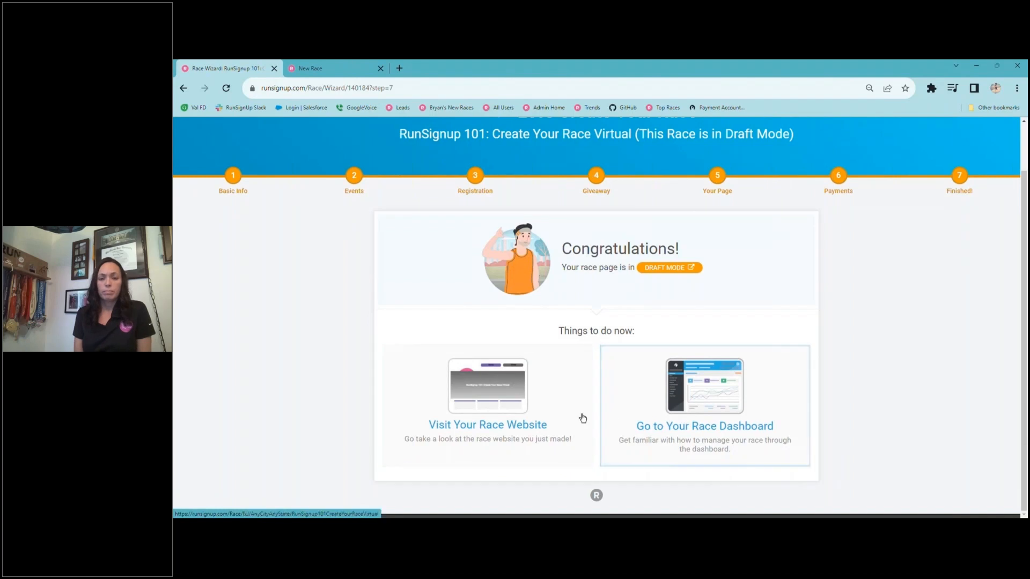
pyautogui.rightClick(495, 407)
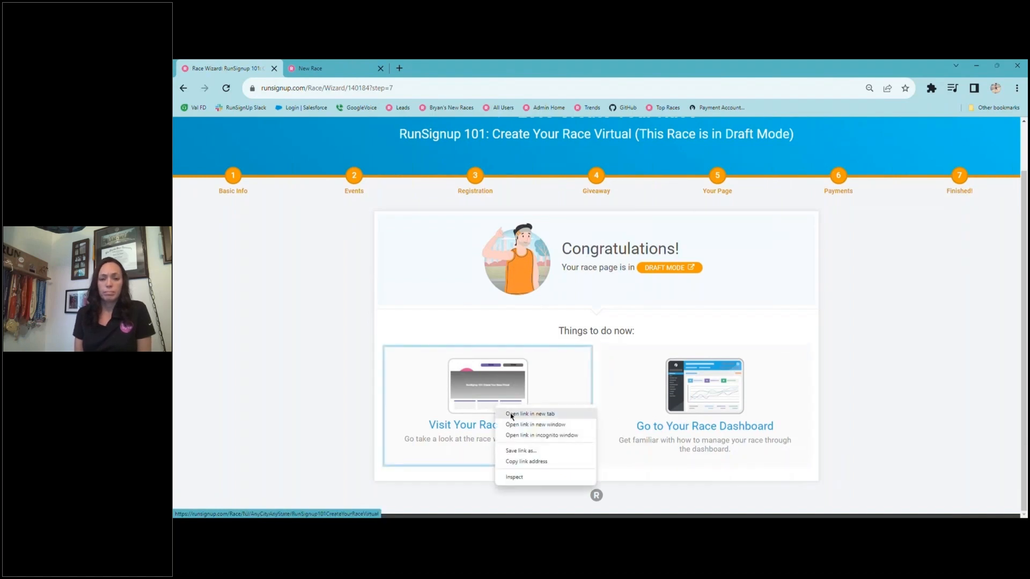
# Open the race website in a new tab and look over the page
pyautogui.click(510, 414)
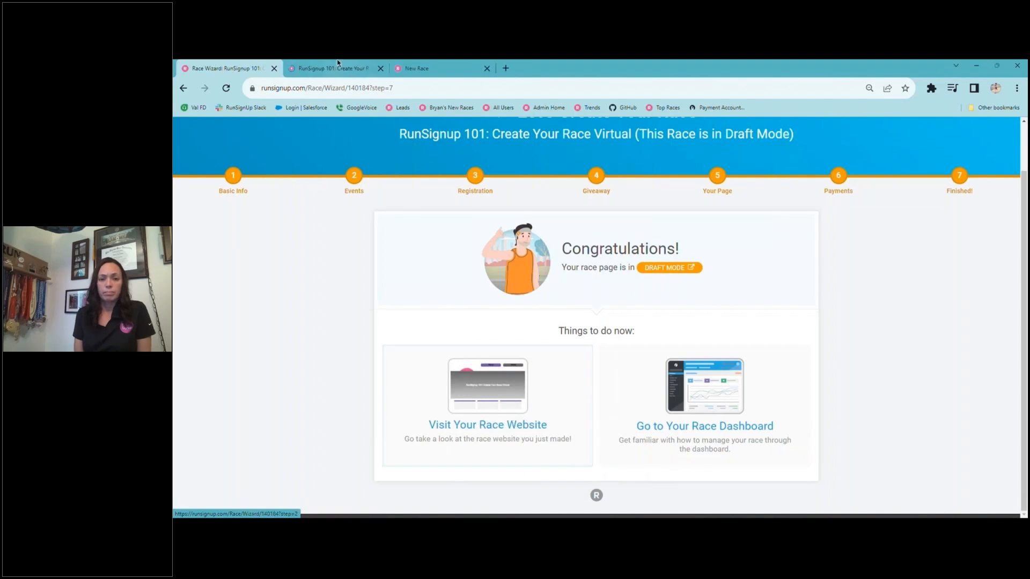
pyautogui.click(332, 68)
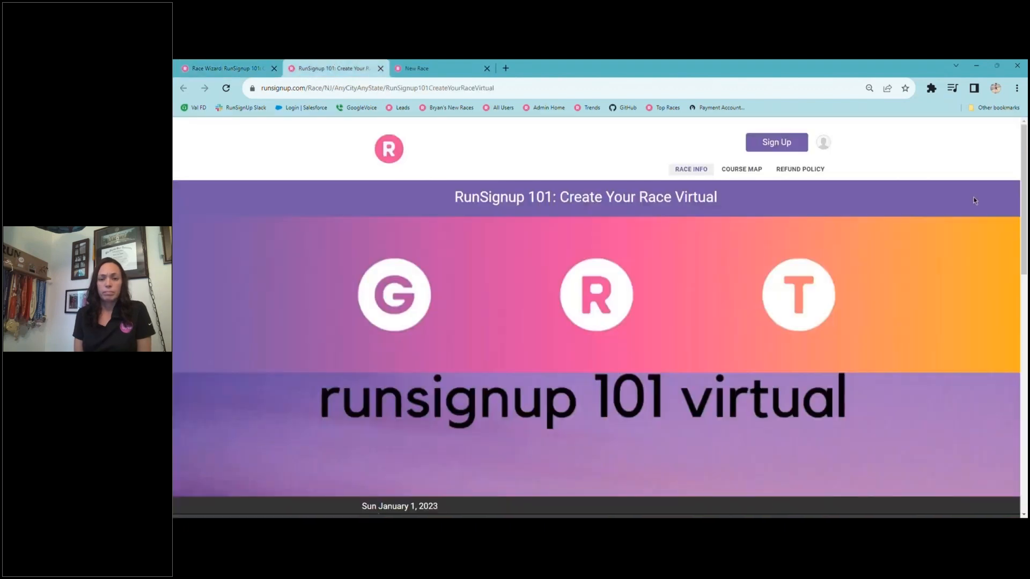
pyautogui.scroll(-10, 974, 200)
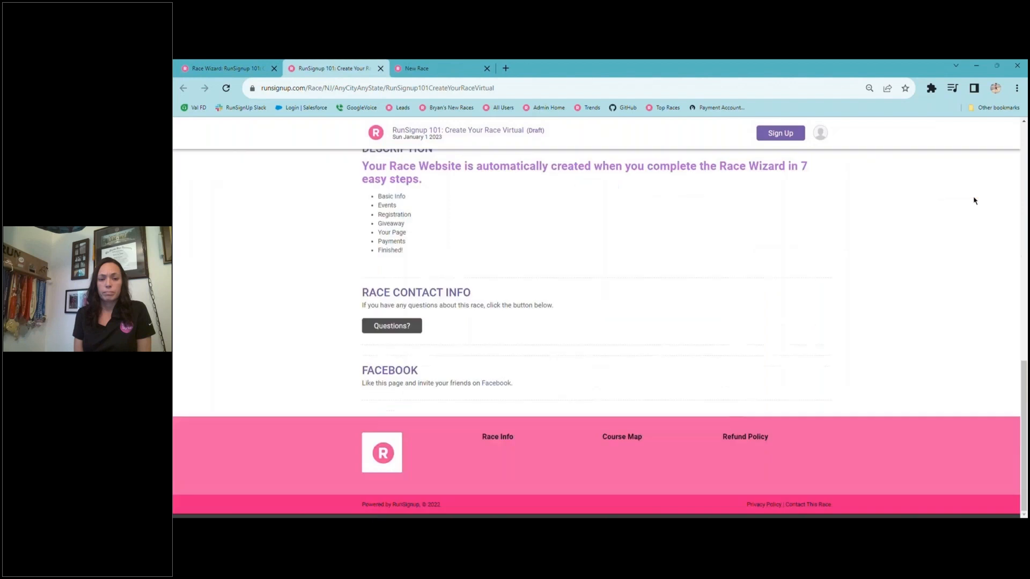
pyautogui.scroll(10, 970, 207)
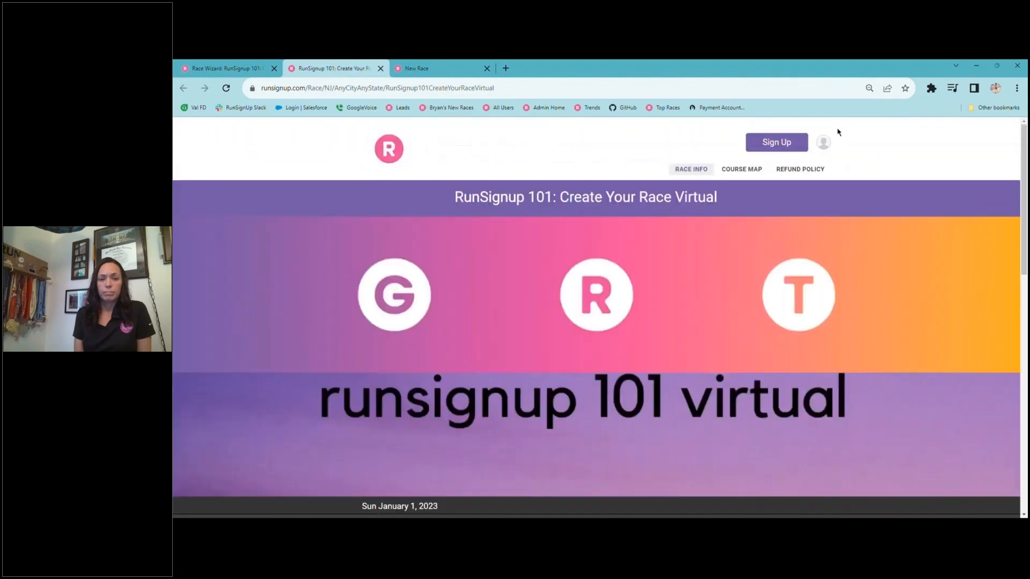
# Register the saved profile for the 5k Run, declining the T-shirt with No Thank You!, through to review
pyautogui.click(775, 144)
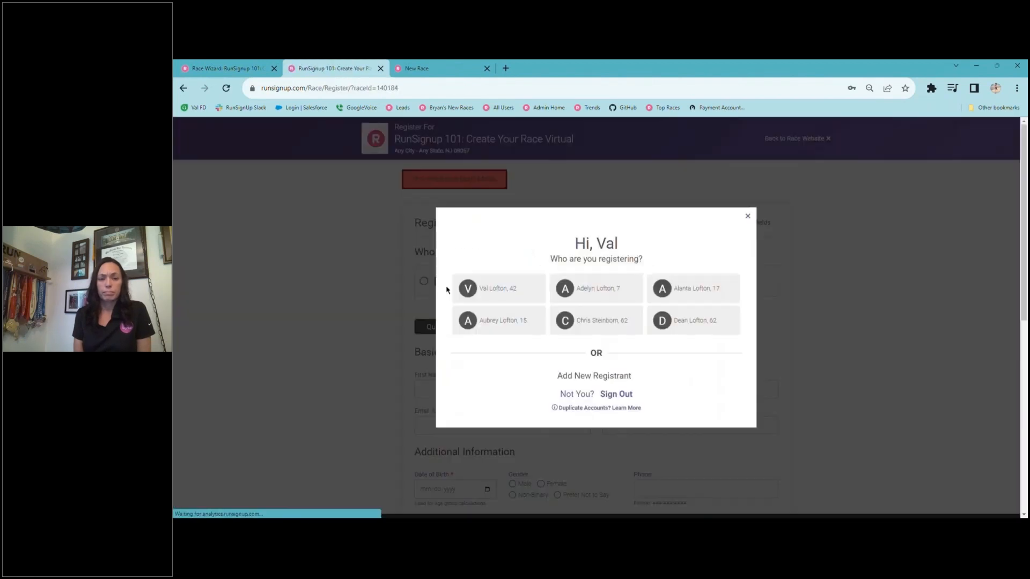
pyautogui.click(473, 289)
pyautogui.click(431, 280)
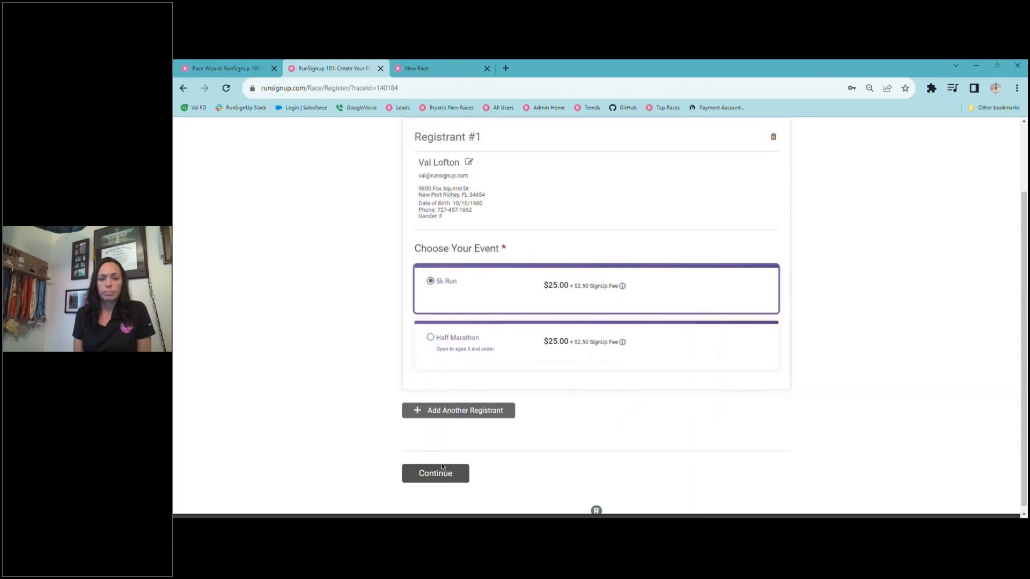
pyautogui.click(442, 473)
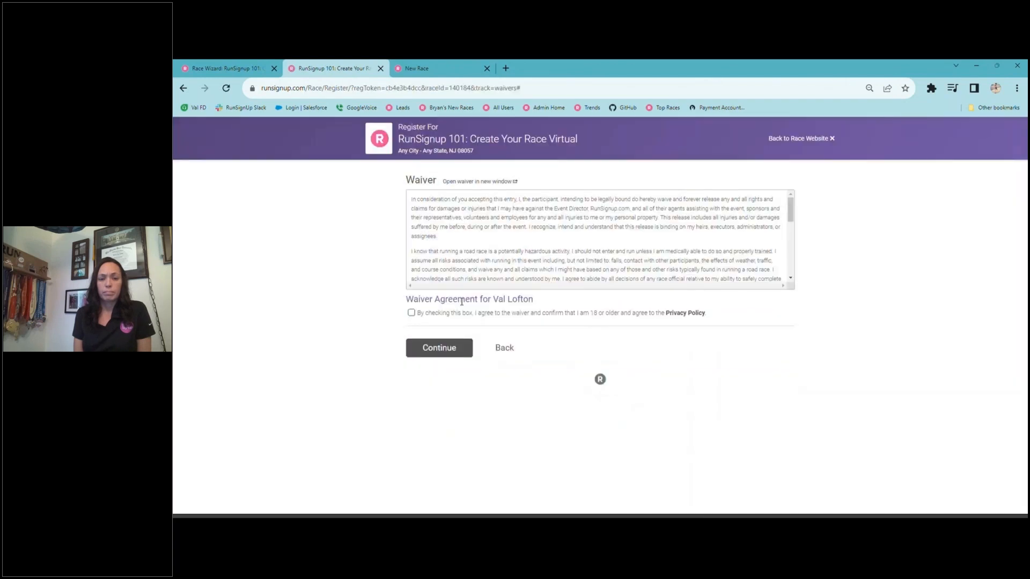
pyautogui.click(432, 350)
pyautogui.click(477, 217)
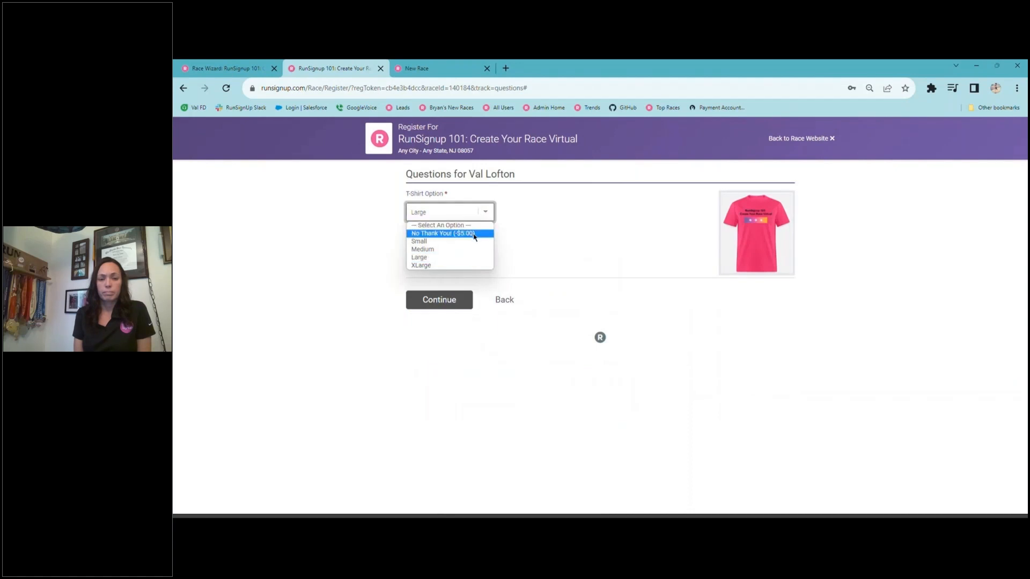
pyautogui.click(474, 235)
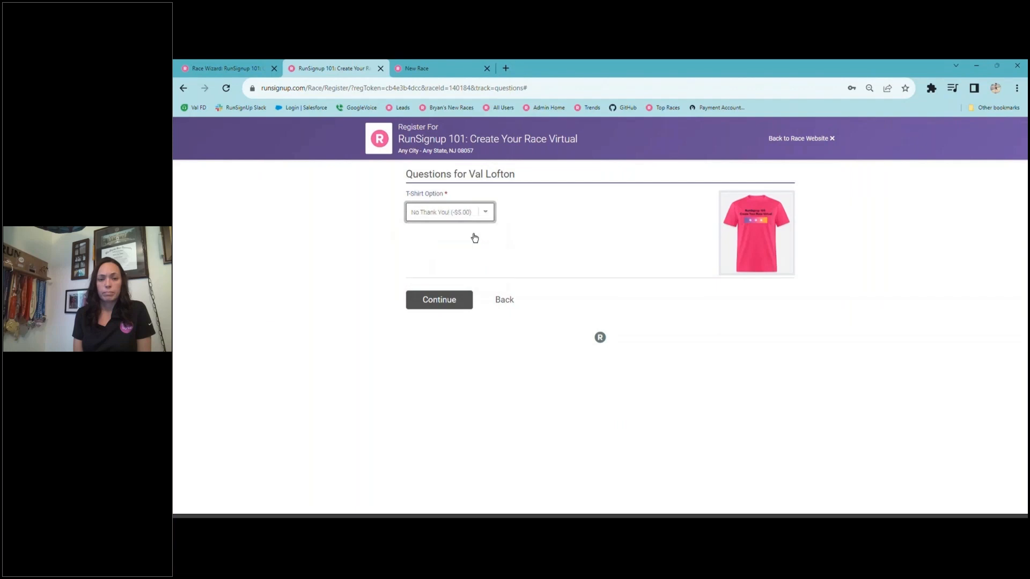
pyautogui.click(444, 304)
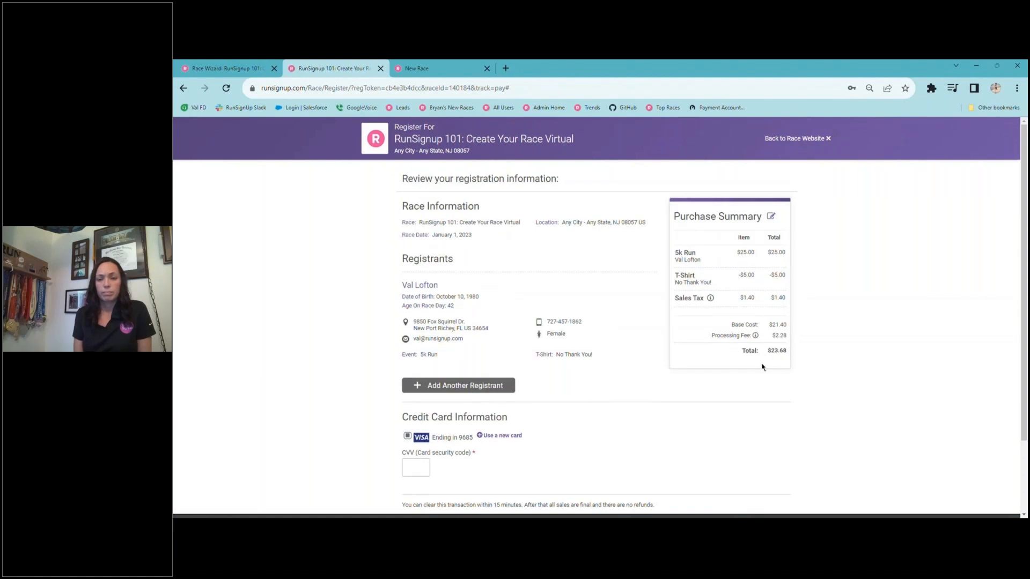
# Stay on the $23.68 registration review and switch back to the wizard's Finished page
pyautogui.click(793, 144)
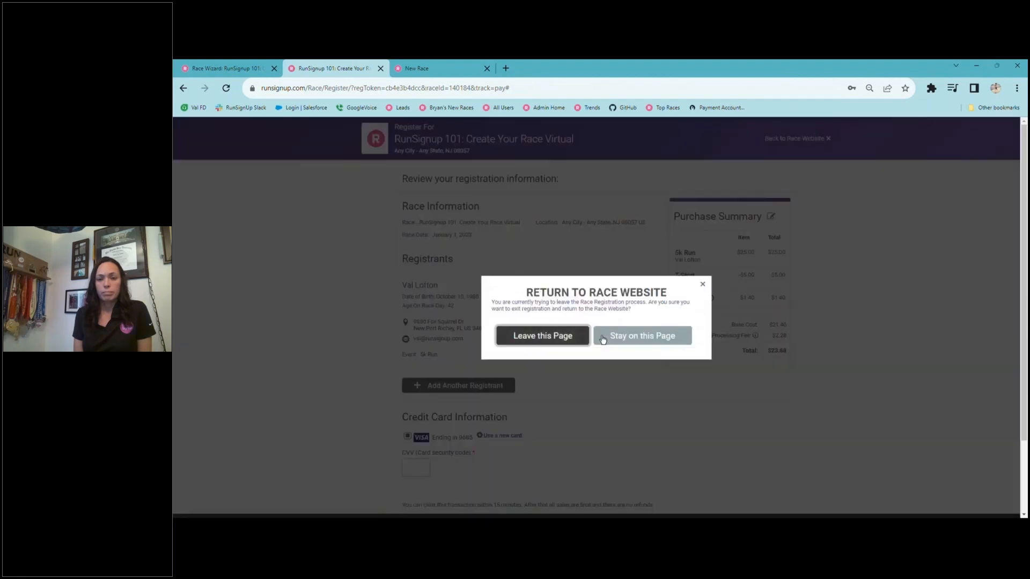
pyautogui.click(634, 339)
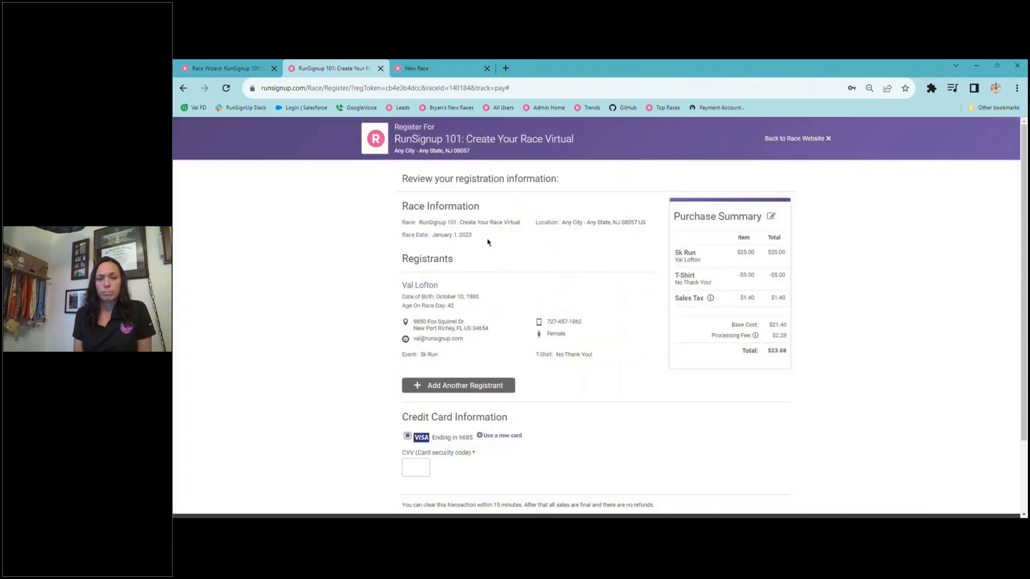
pyautogui.click(233, 66)
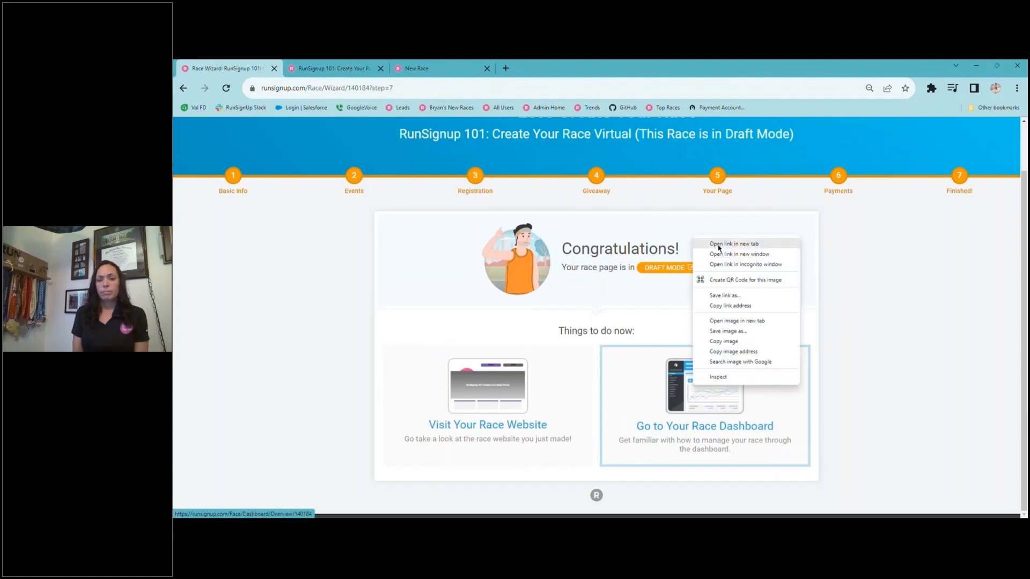
# Open Go to Your Race Dashboard in its own tab and switch to it
pyautogui.click(719, 248)
pyautogui.click(440, 68)
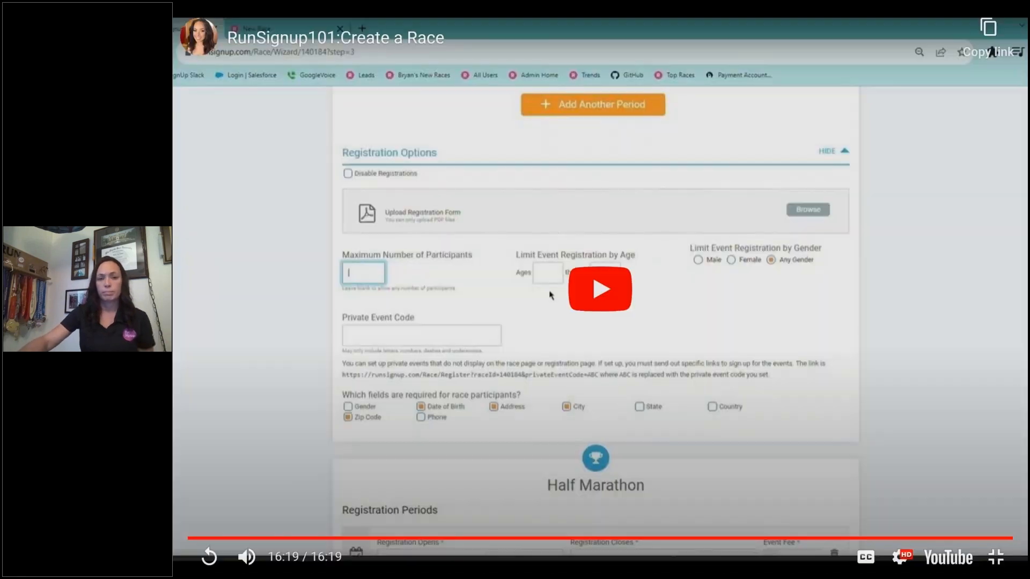
# Leave the full-screen video, step through slides 11–13, and play the Dashboard Highlights video
pyautogui.press('Escape')
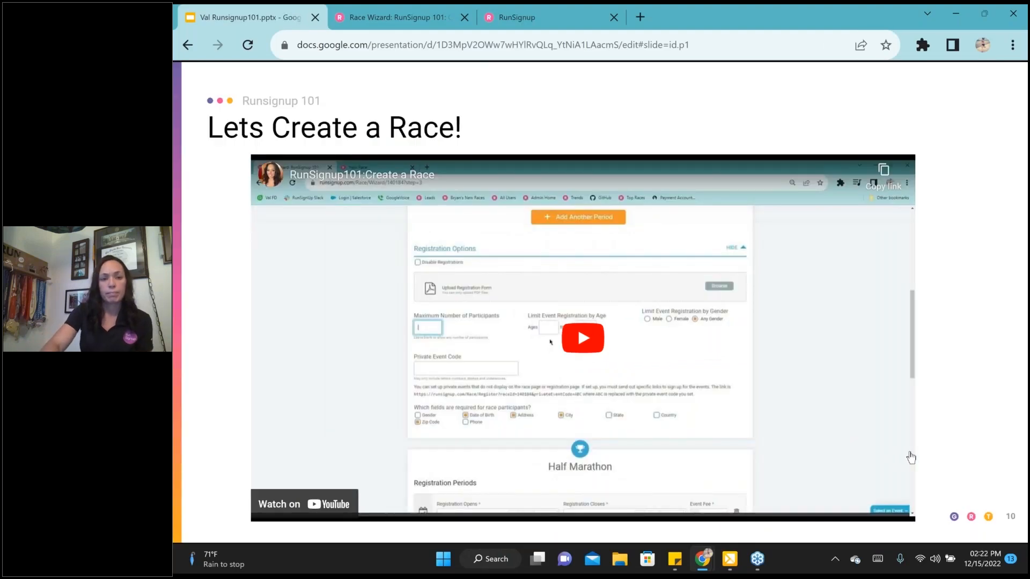
pyautogui.press('Right')
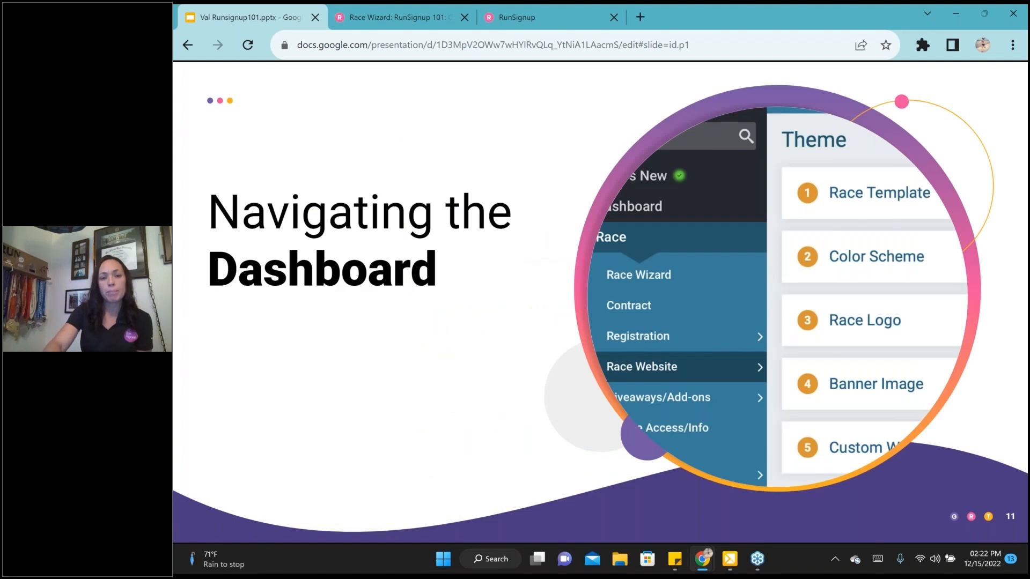
pyautogui.press('Right')
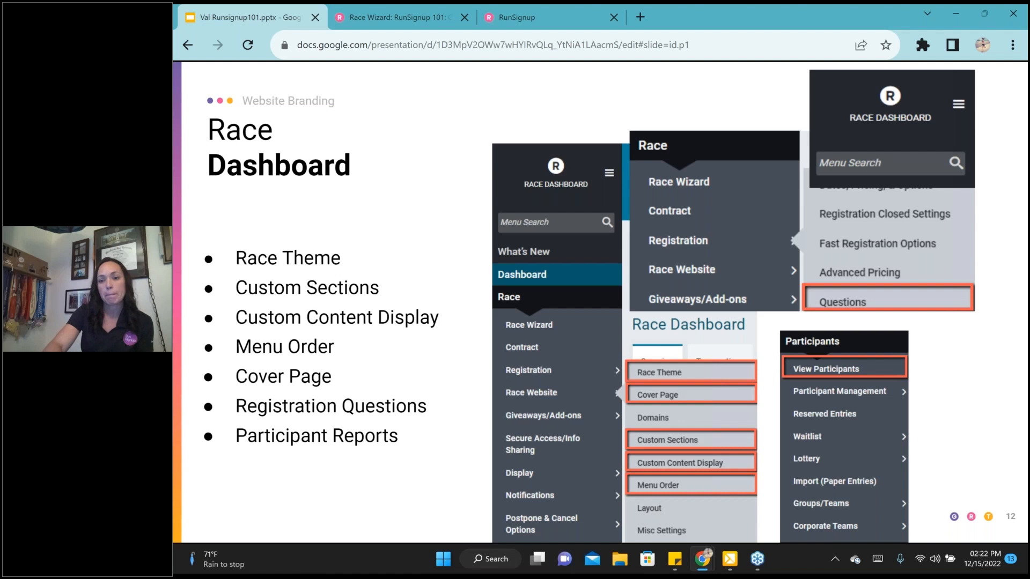
pyautogui.press('Right')
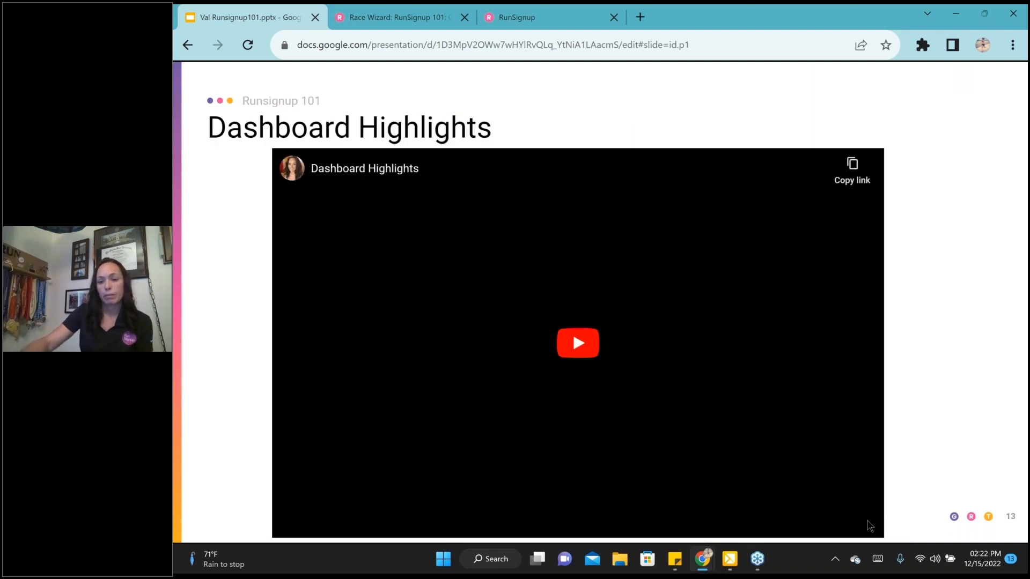
pyautogui.click(869, 526)
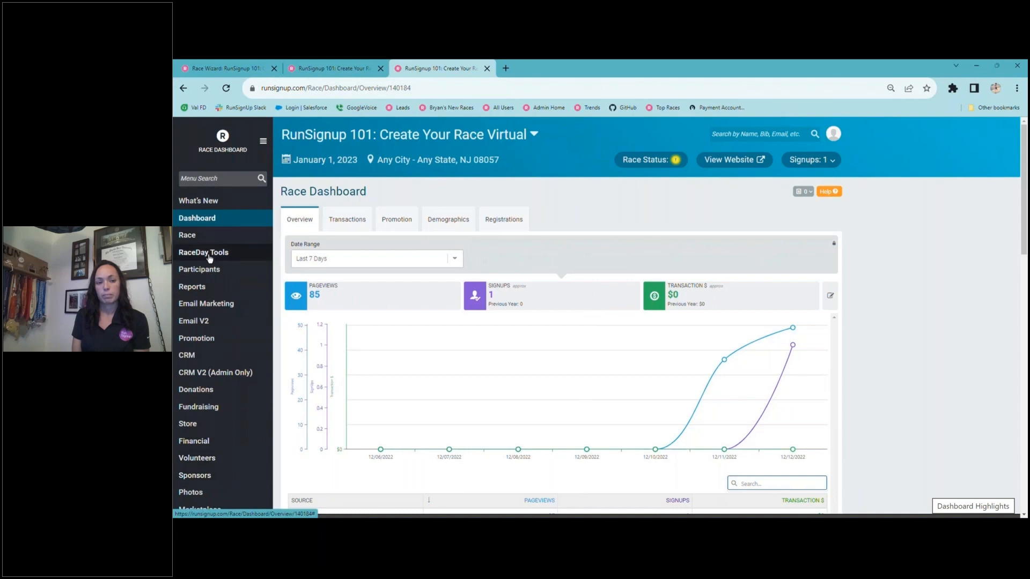
# Try the dashboard sidebar menu search with 'coupon' and 'them', clearing it each time
pyautogui.click(202, 236)
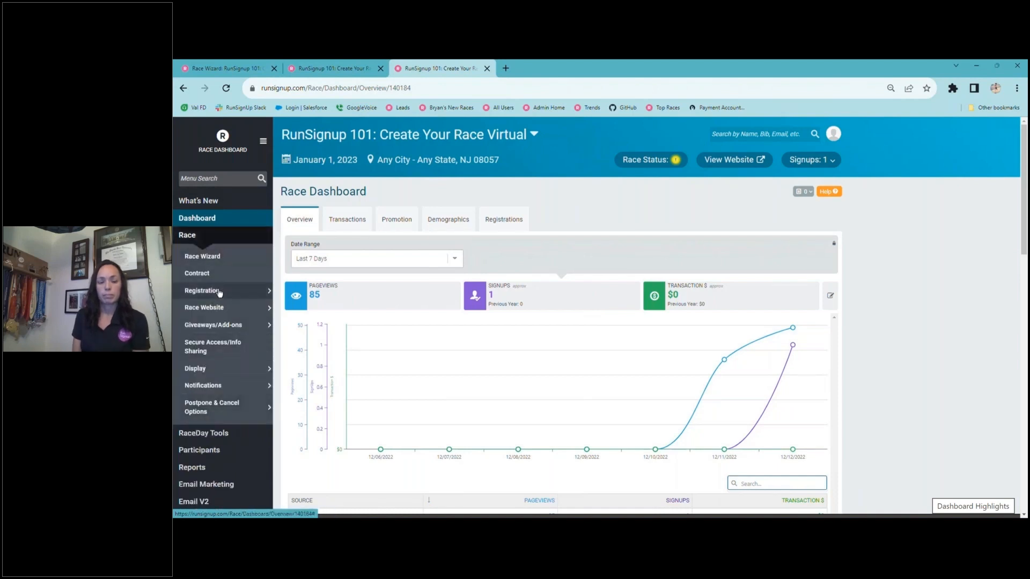
pyautogui.moveTo(219, 293)
pyautogui.click(204, 236)
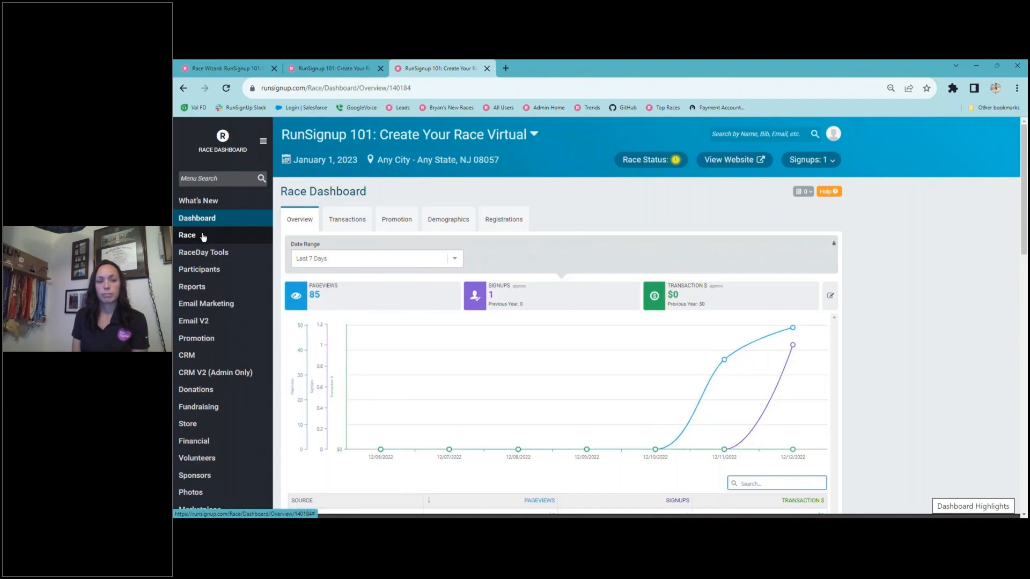
pyautogui.click(208, 182)
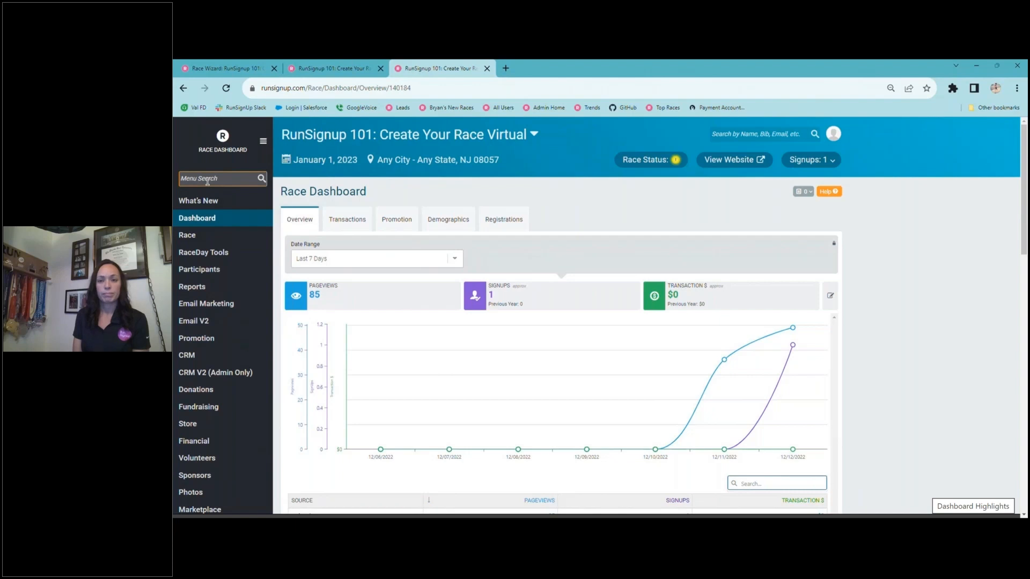
pyautogui.write('coupon')
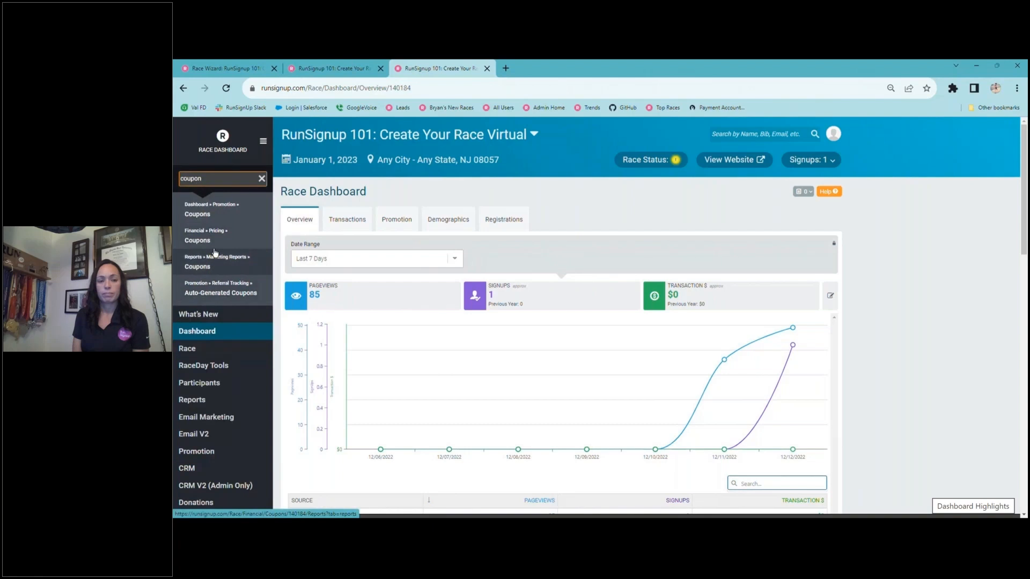
pyautogui.click(261, 180)
pyautogui.write('them')
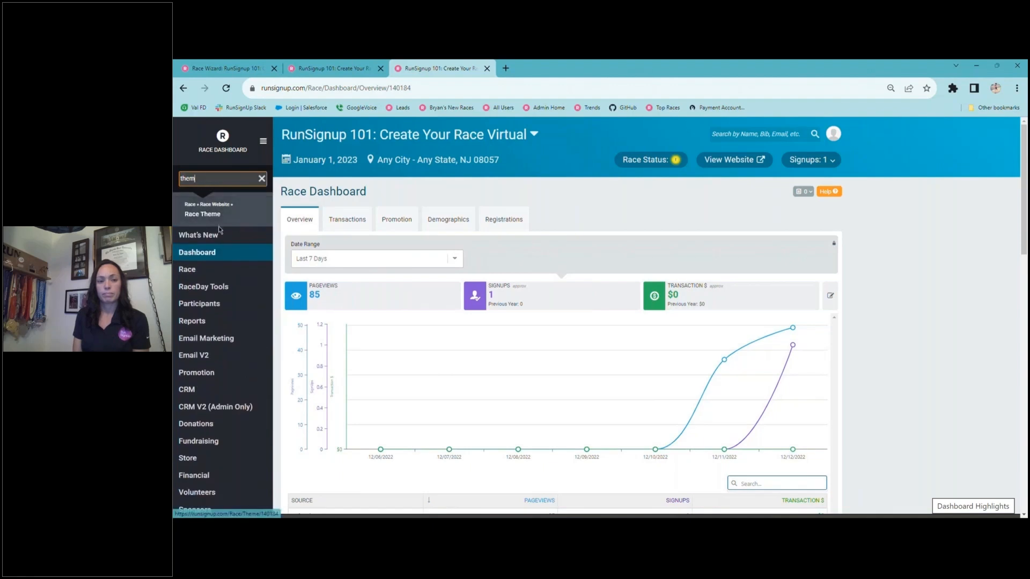
pyautogui.click(262, 180)
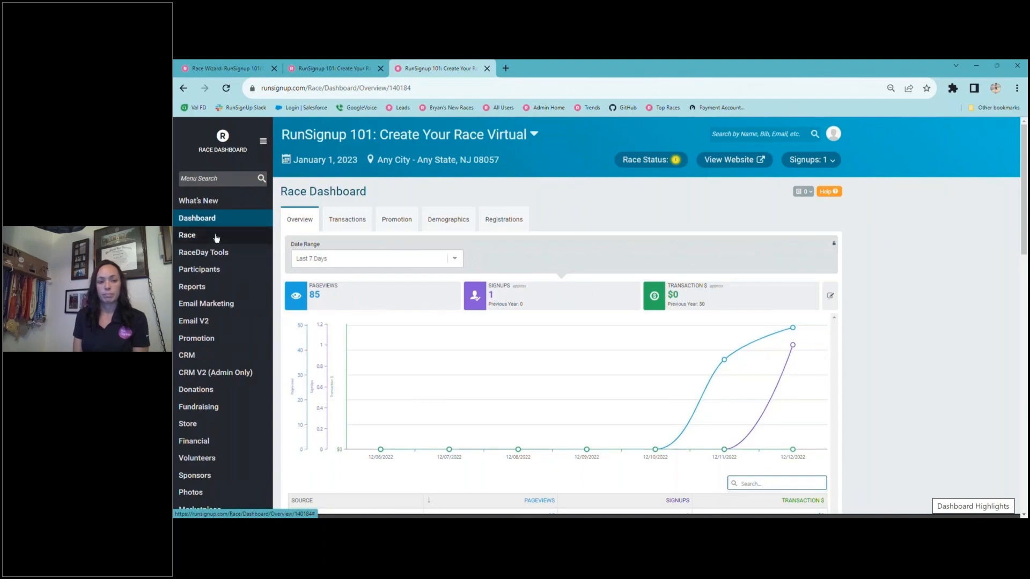
# Go to Race > Race Website > Race Theme from the sidebar
pyautogui.click(207, 238)
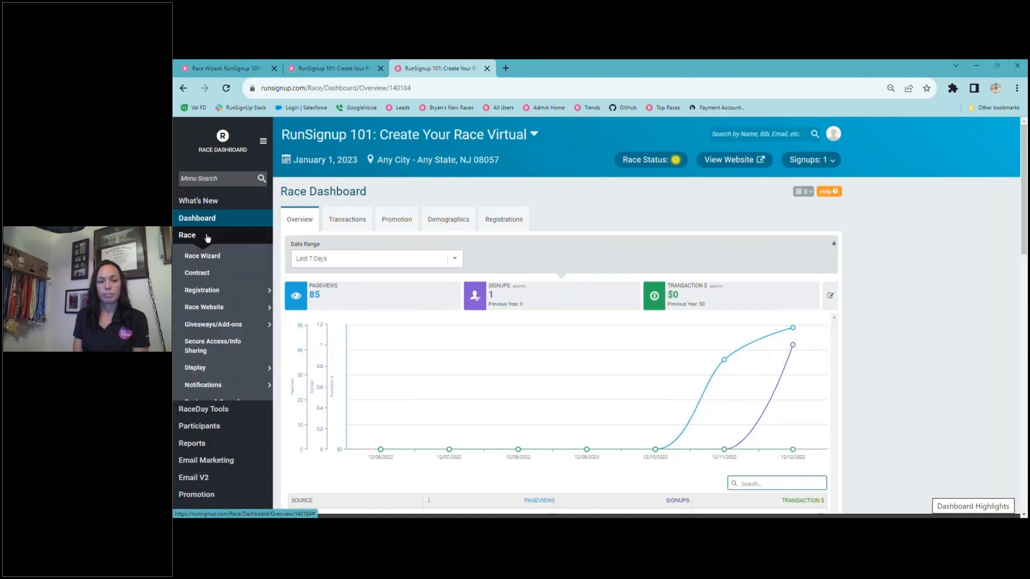
pyautogui.moveTo(257, 308)
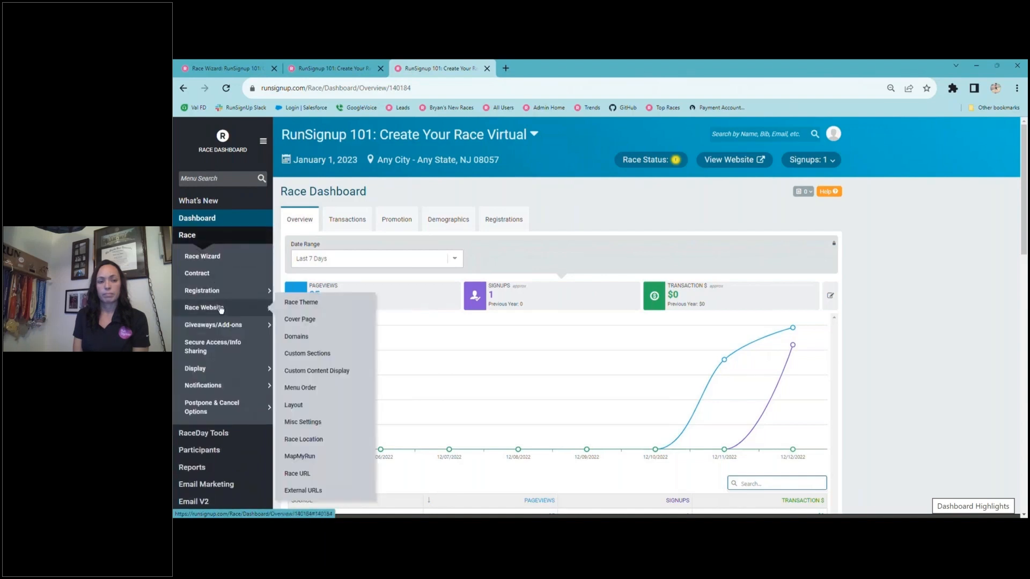
pyautogui.click(314, 305)
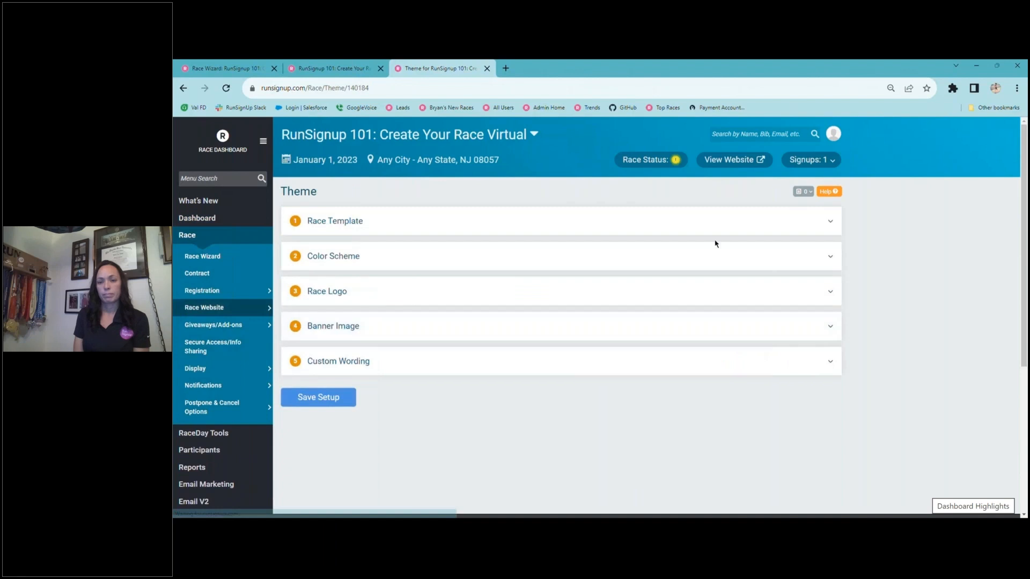
# Expand Race Template and view its Homepage Custom Content, Social Media and Design & Layout tabs
pyautogui.click(827, 224)
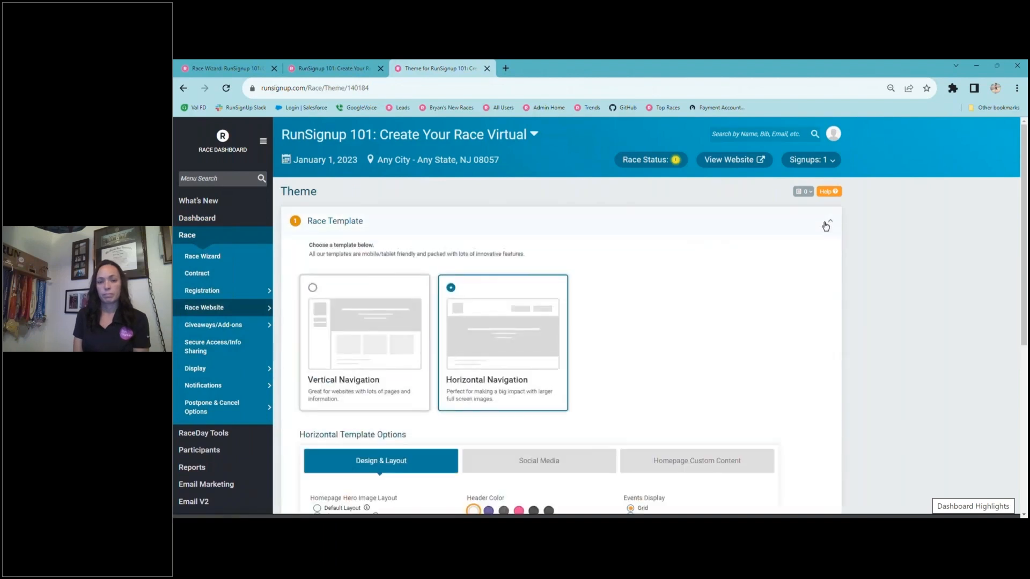
pyautogui.scroll(-3, 698, 241)
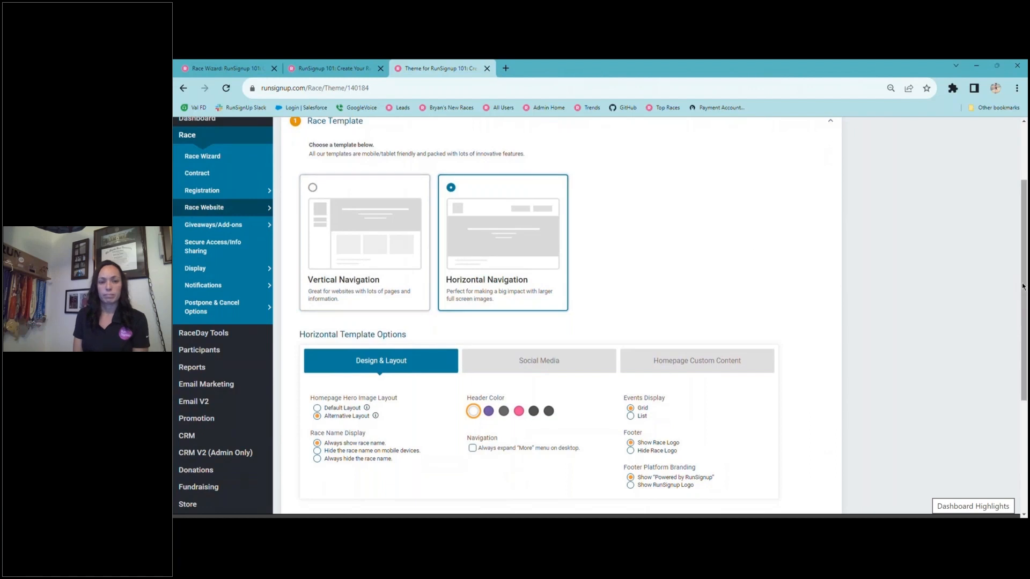
pyautogui.moveTo(1020, 287); pyautogui.dragTo(1019, 292)
pyautogui.scroll(-3, 626, 306)
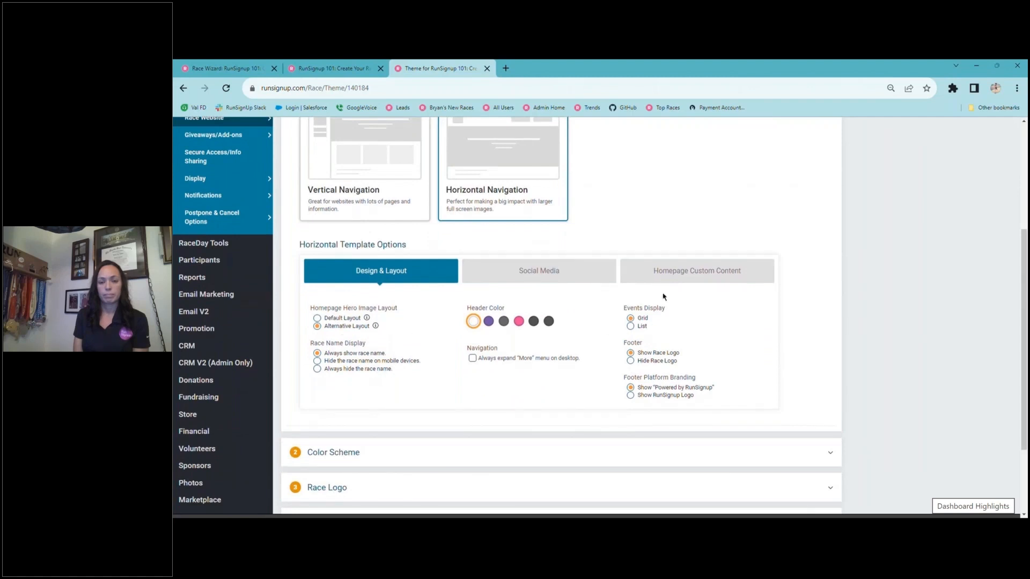
pyautogui.click(668, 278)
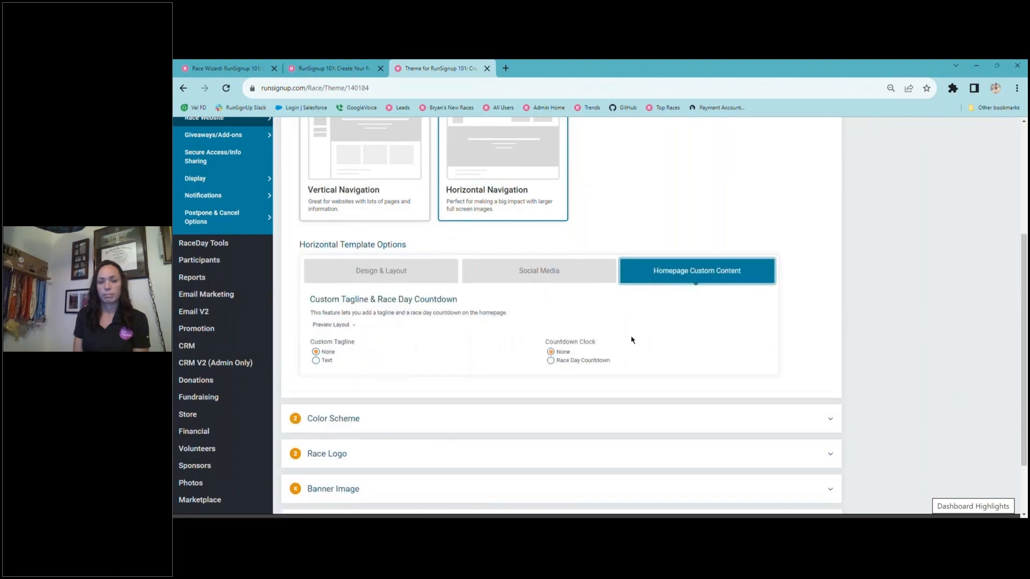
pyautogui.click(542, 274)
pyautogui.click(372, 275)
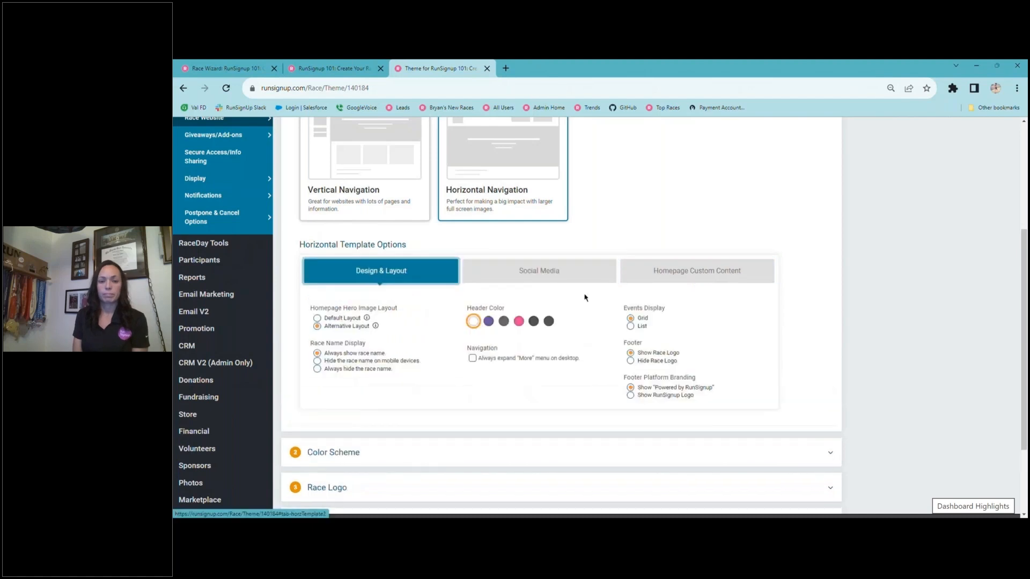
# Browse the Color Scheme palettes and the 18 stock Race Logos, then expand Banner Image
pyautogui.click(823, 455)
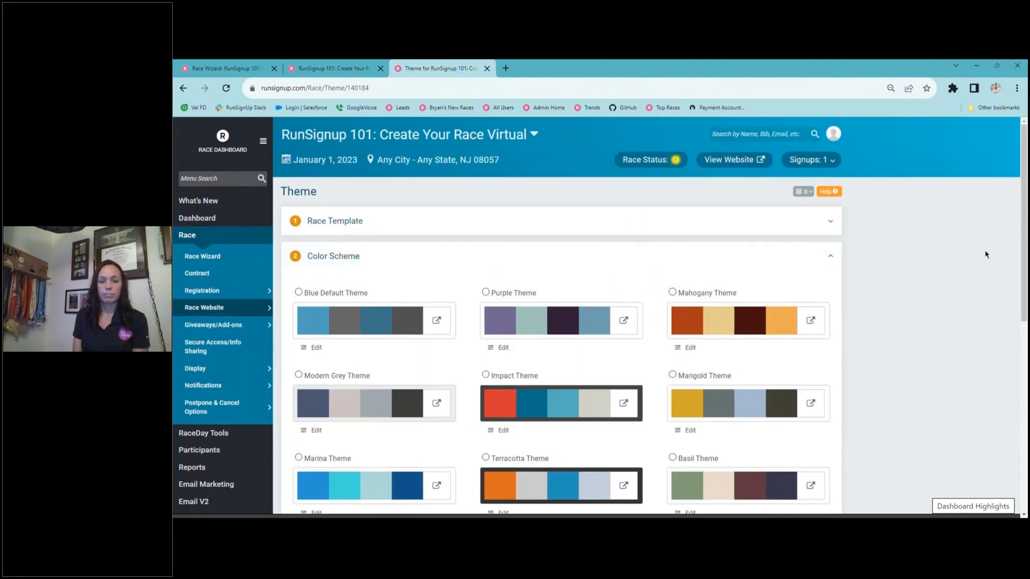
pyautogui.moveTo(1025, 231); pyautogui.dragTo(1015, 380)
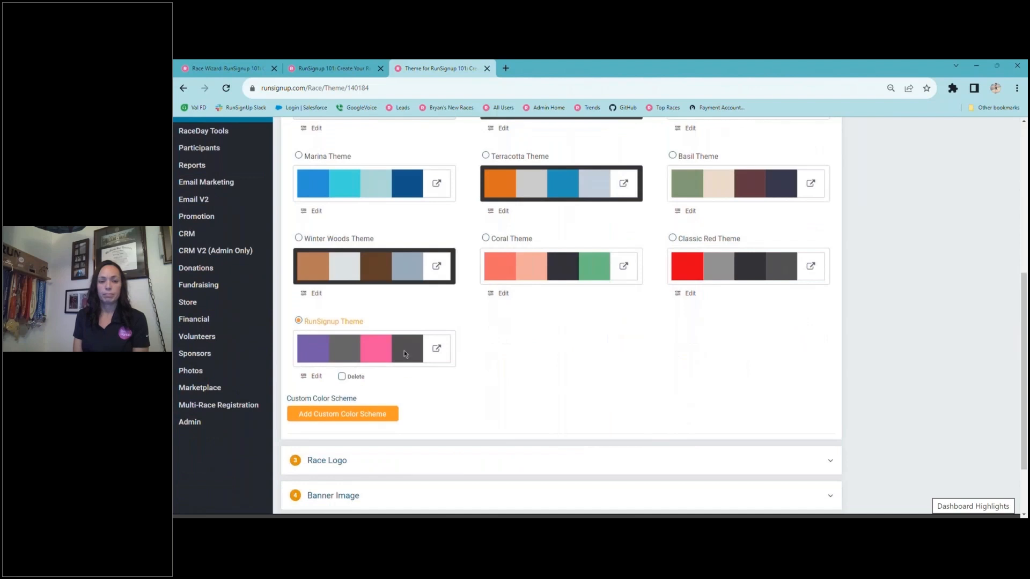
pyautogui.click(809, 470)
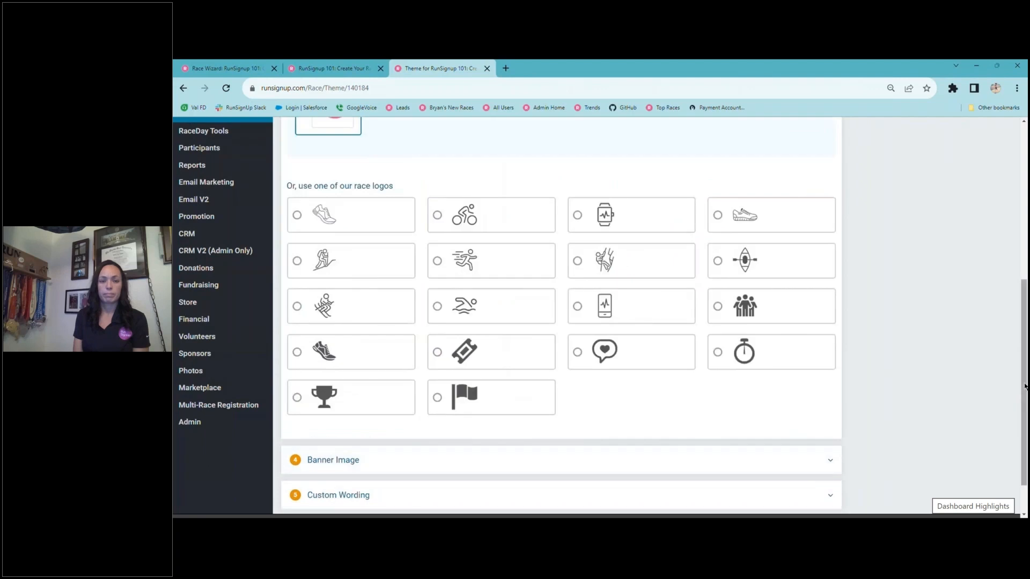
pyautogui.scroll(3, 1025, 386)
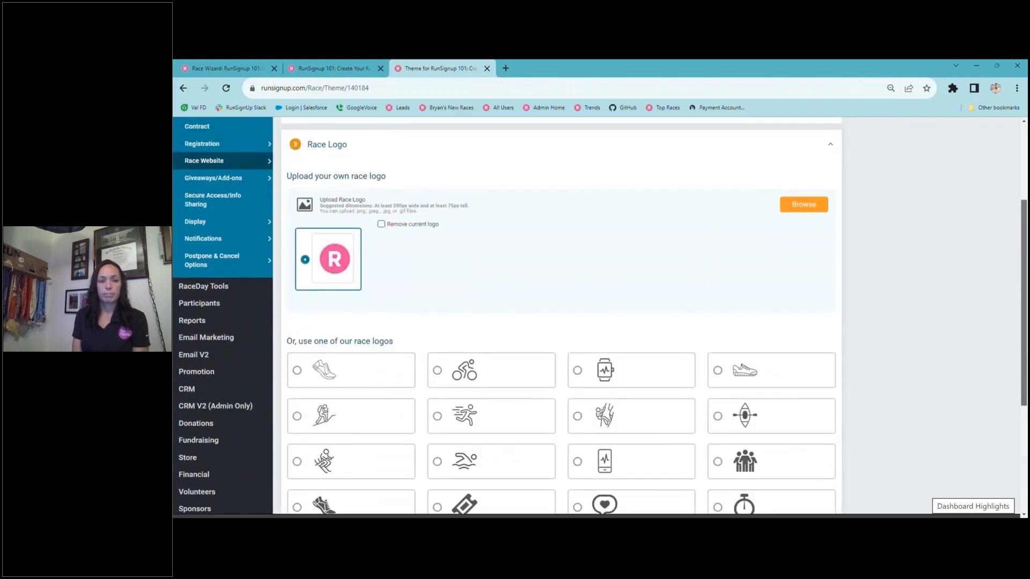
pyautogui.scroll(-3, 1009, 362)
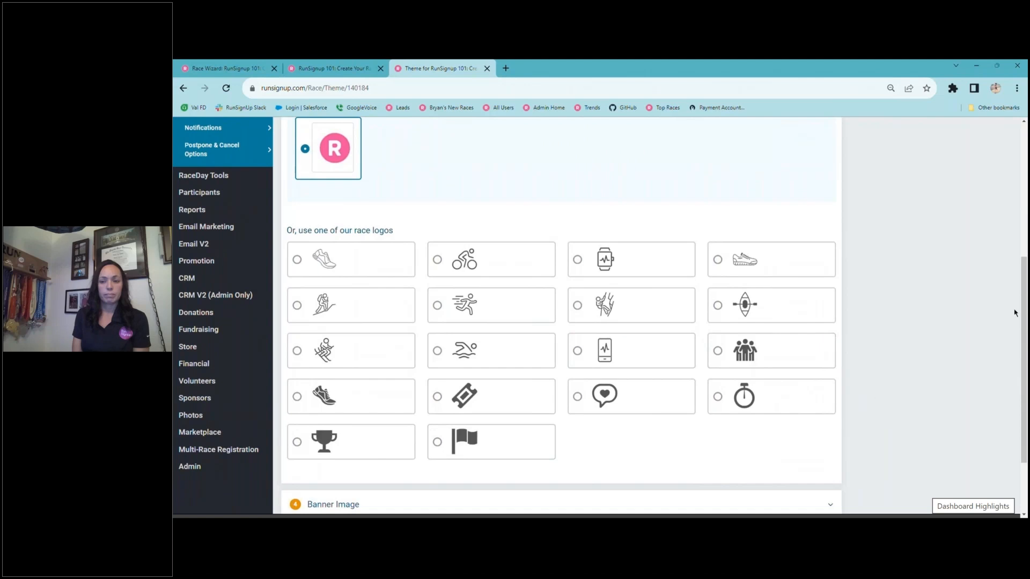
pyautogui.moveTo(1024, 327); pyautogui.dragTo(842, 451)
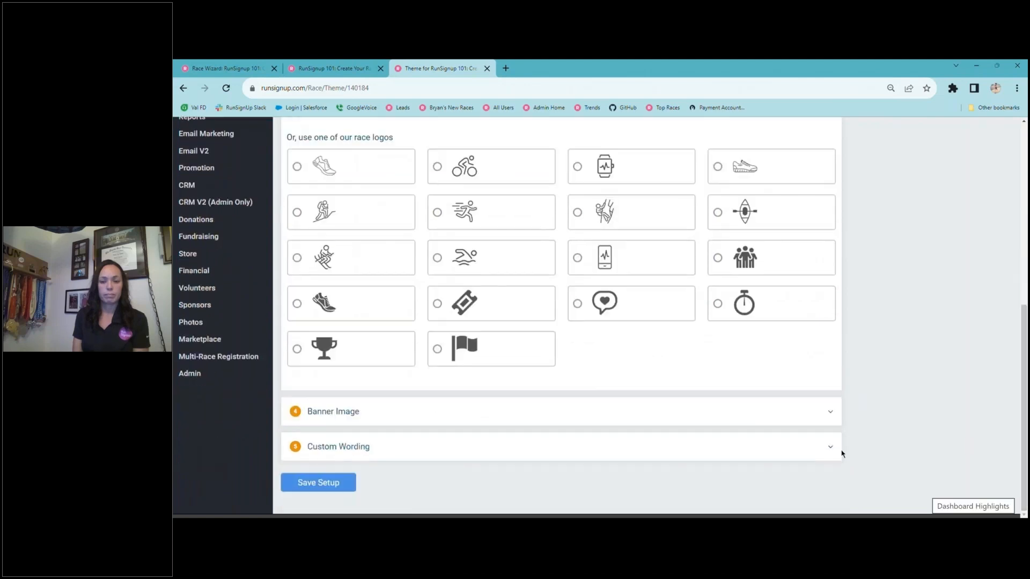
pyautogui.click(799, 412)
# Scroll past the 'runsignup 101 virtual' banner choices and expand the Custom Wording section
pyautogui.scroll(1, 1023, 301)
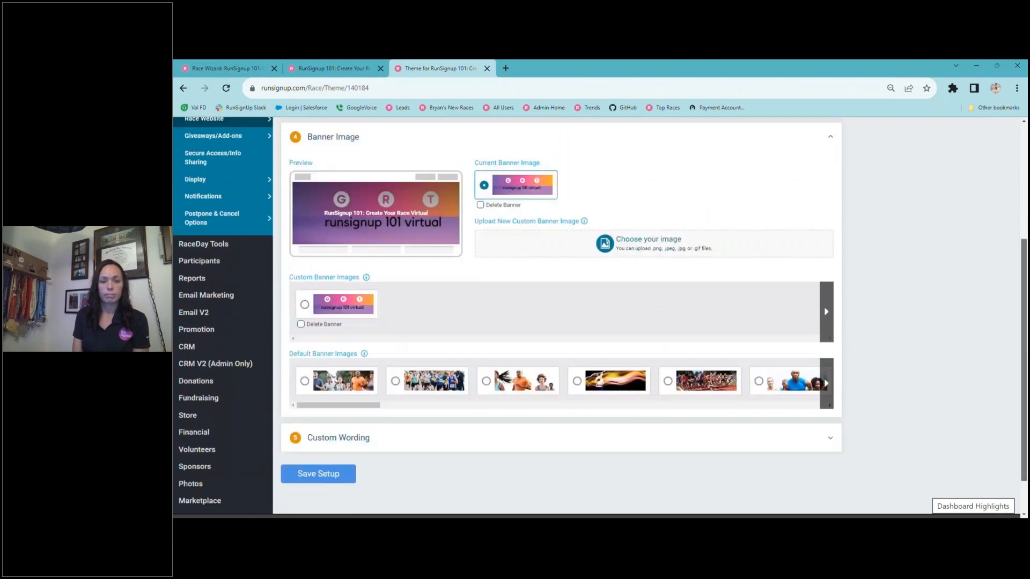
pyautogui.scroll(1, 1023, 301)
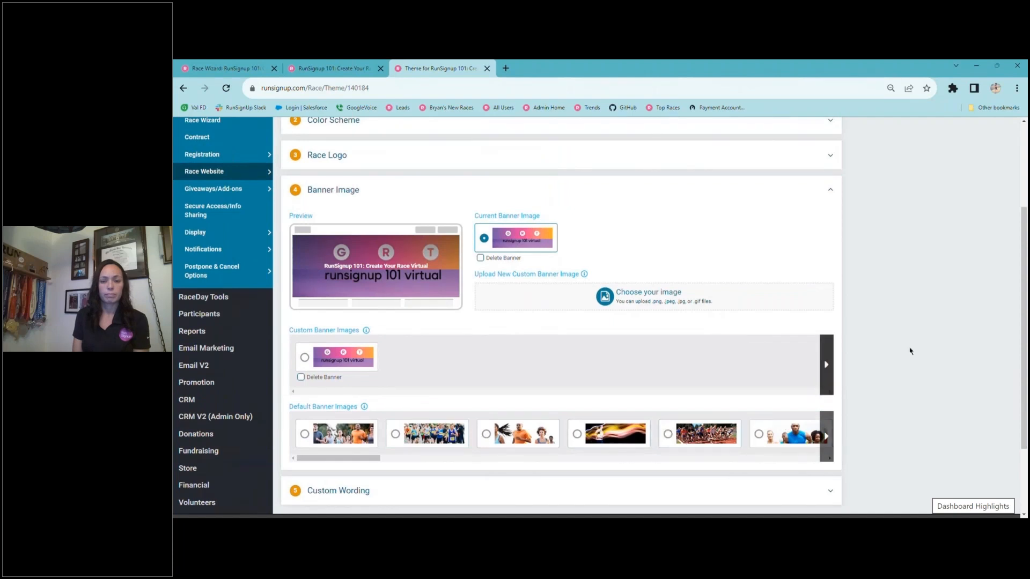
pyautogui.scroll(-2, 1024, 292)
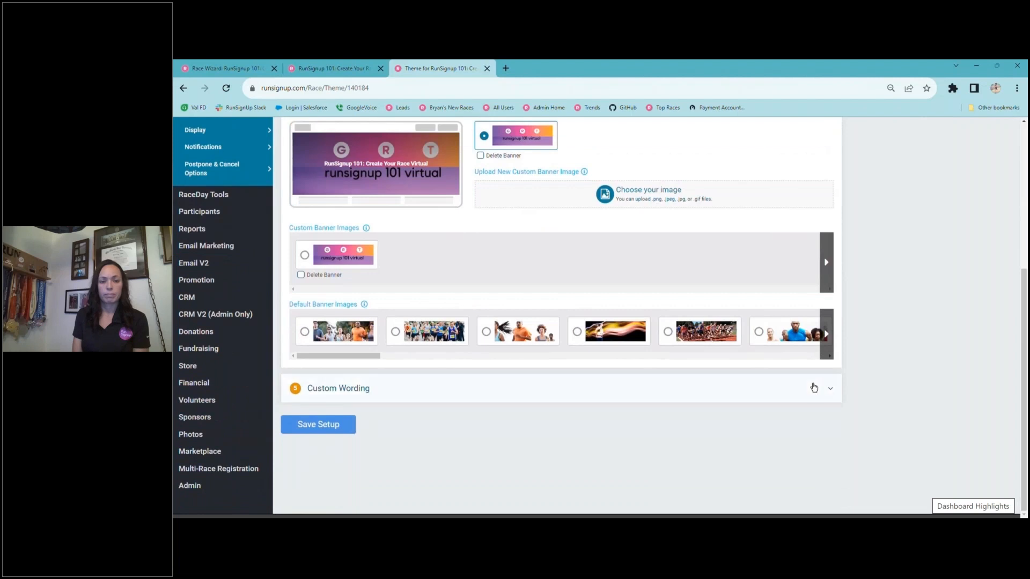
pyautogui.click(811, 387)
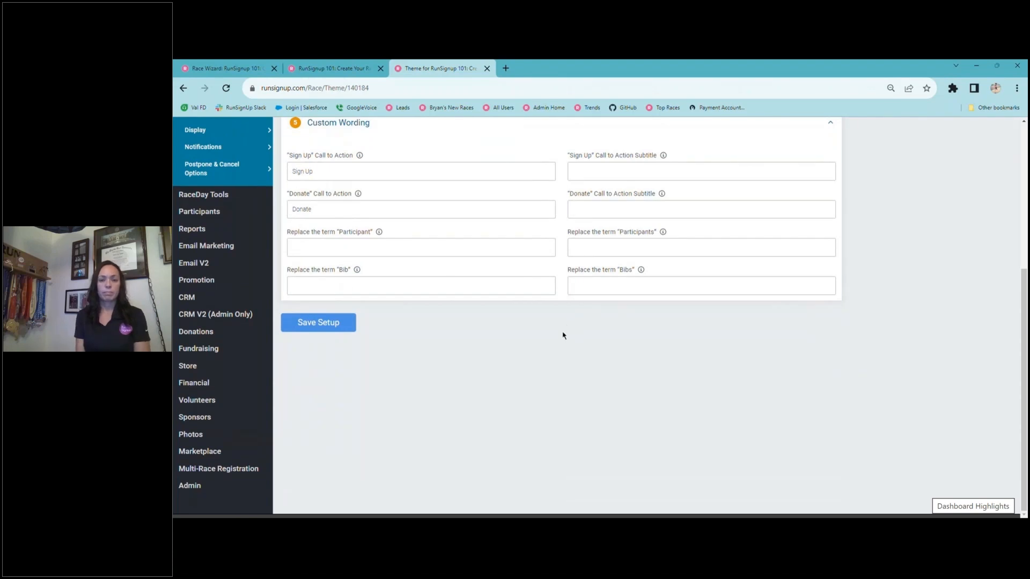
# Set the Sign Up subtitle to Inscribirse and the Donate subtitle to Donación, then save
pyautogui.click(603, 171)
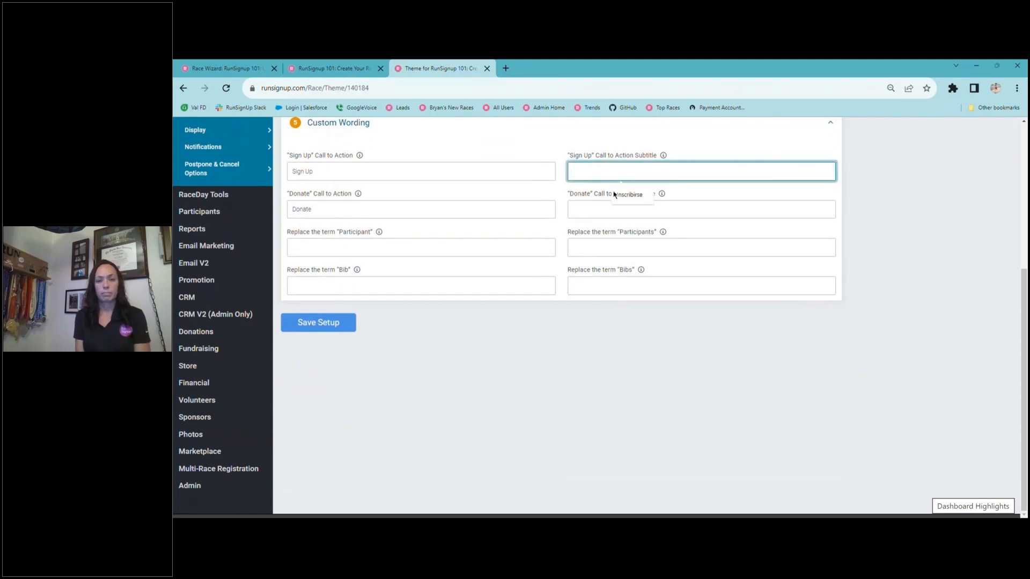
pyautogui.click(617, 194)
pyautogui.click(607, 213)
pyautogui.click(622, 232)
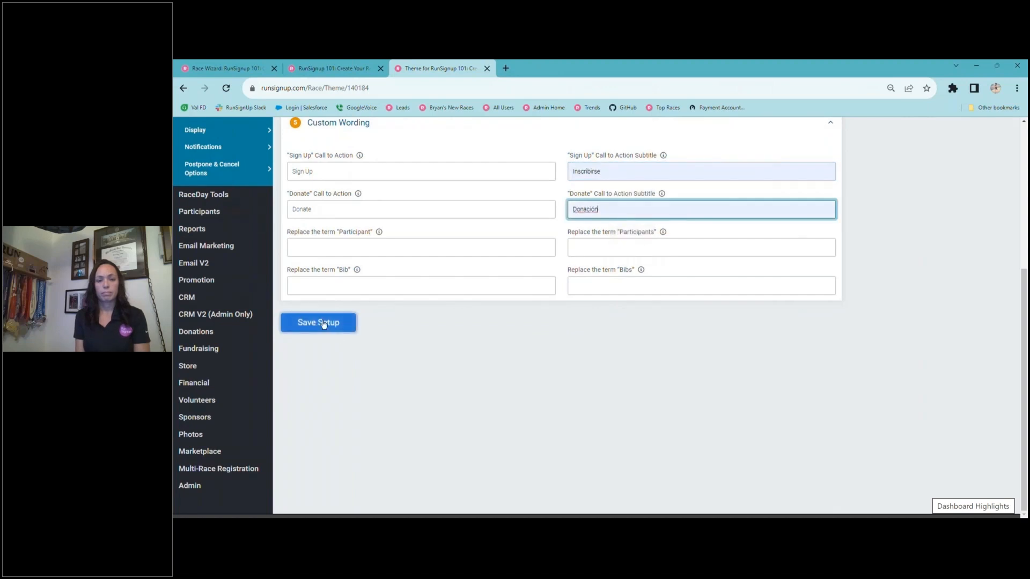
# Reload the public race site to check the new wording, then return to the Theme settings
pyautogui.click(338, 67)
pyautogui.press('F5')
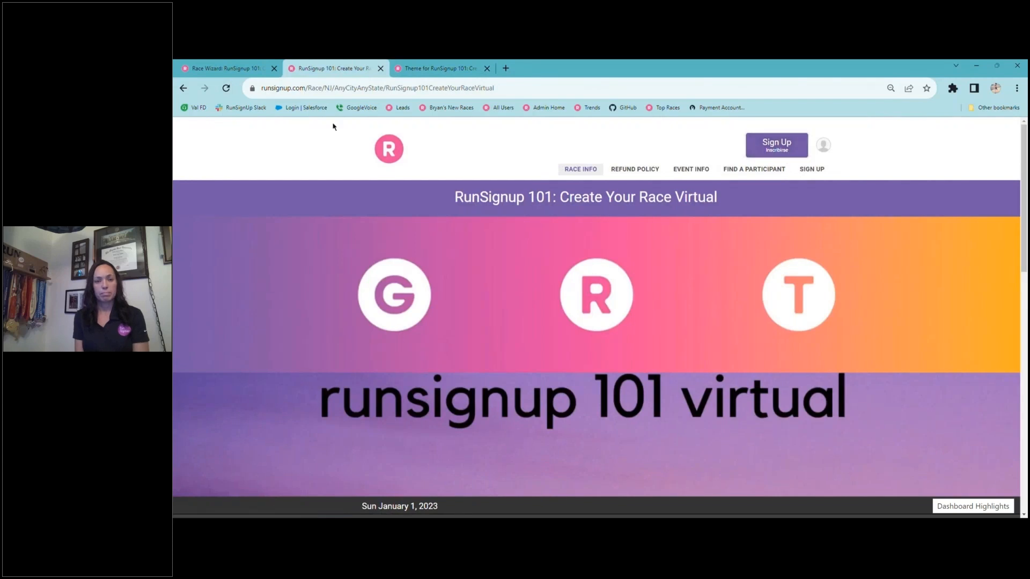
pyautogui.click(472, 68)
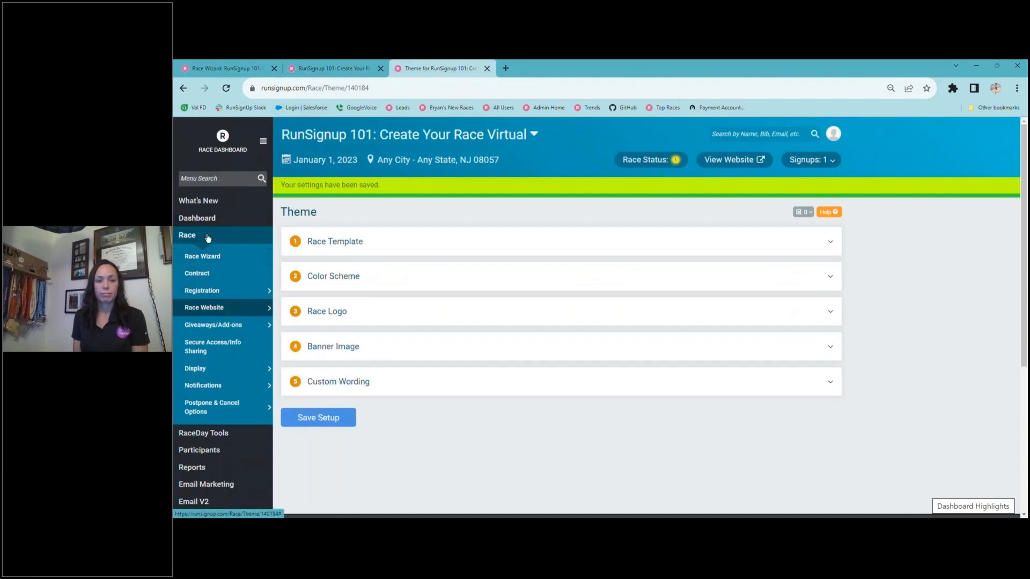
pyautogui.moveTo(222, 311)
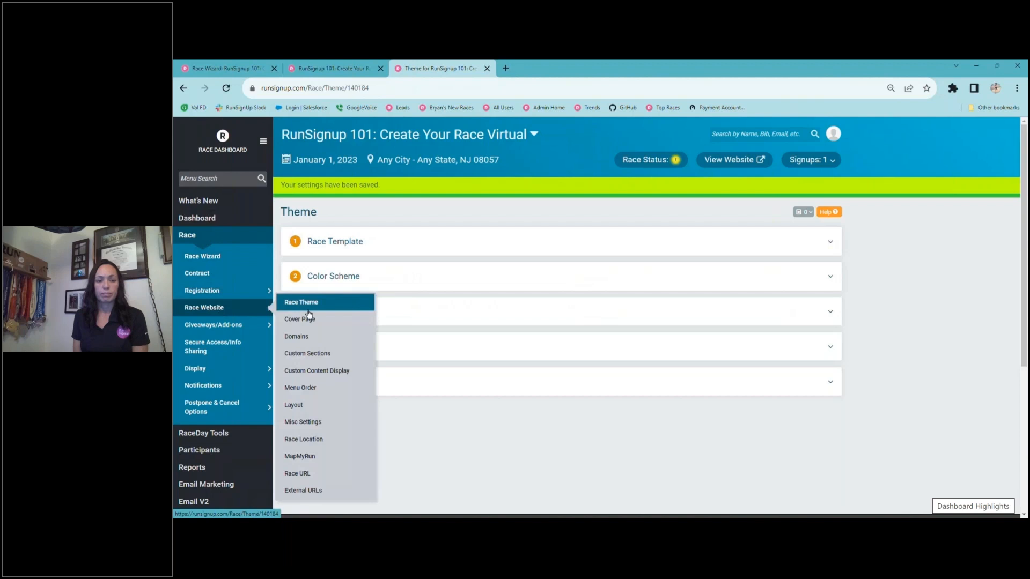
# Open the Course Map custom section, then check its trail map image on the public race site
pyautogui.click(312, 355)
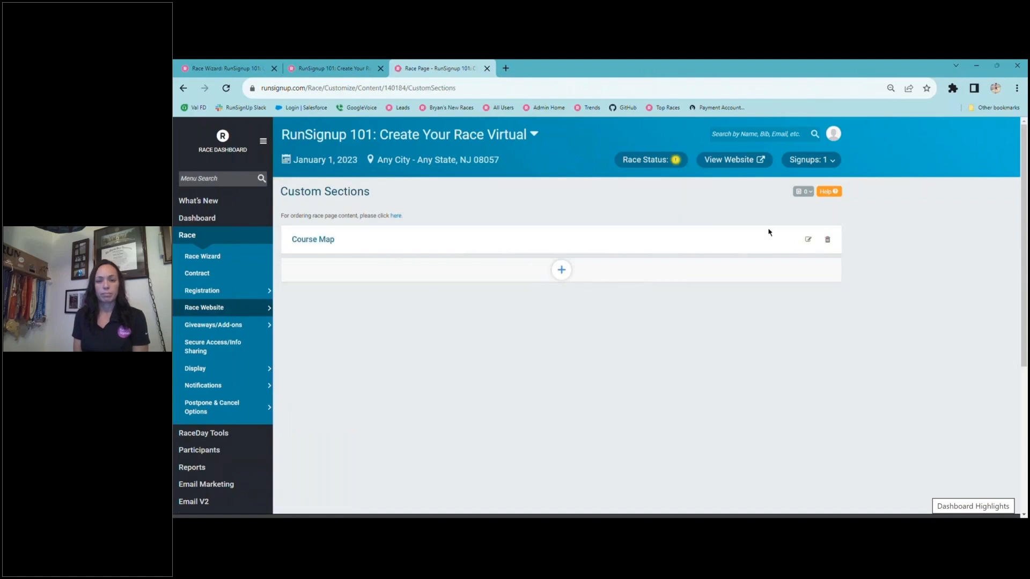
pyautogui.click(808, 241)
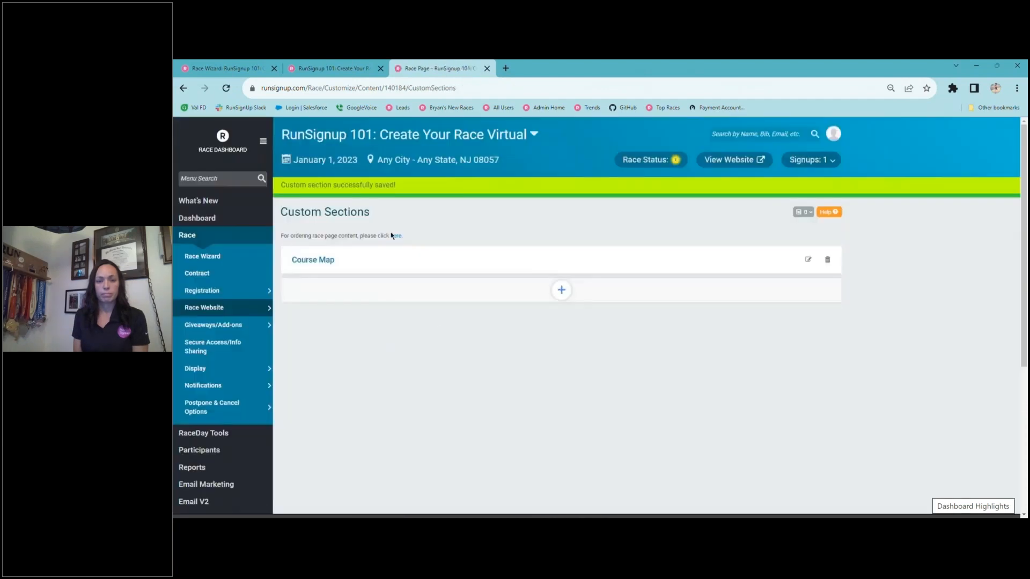
pyautogui.click(322, 69)
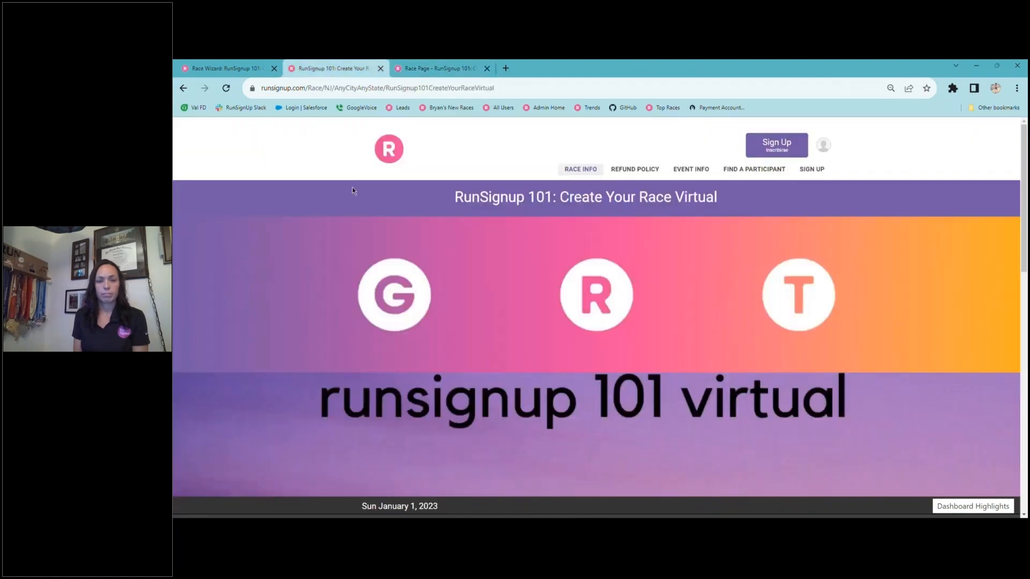
pyautogui.scroll(-12, 462, 230)
pyautogui.scroll(-5, 462, 250)
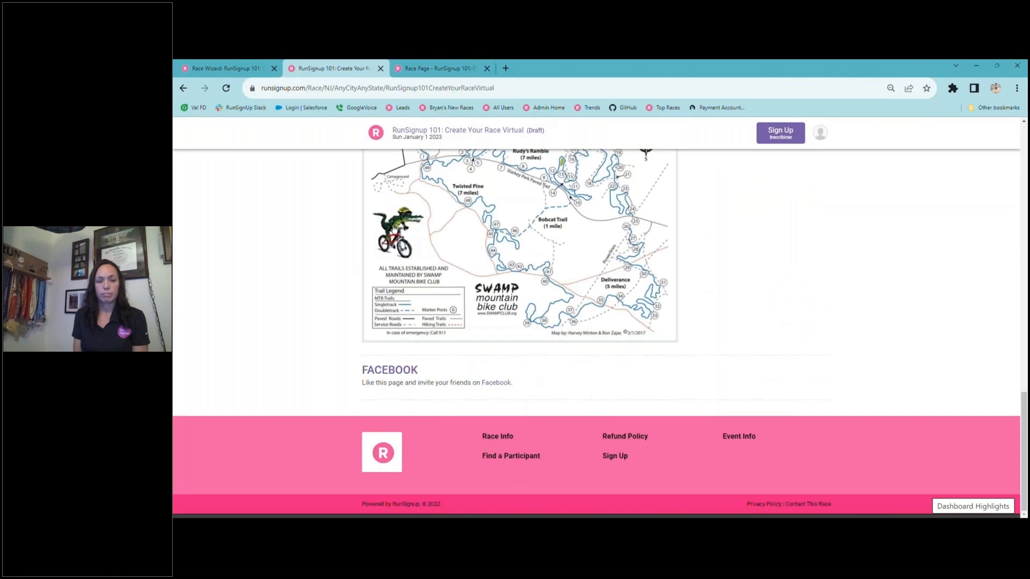
pyautogui.scroll(8, 600, 345)
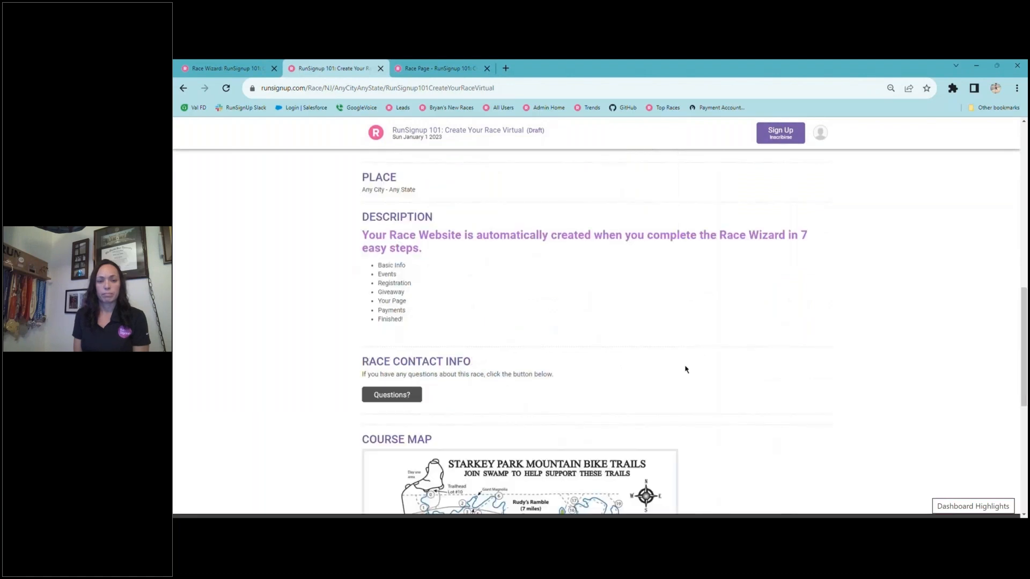
pyautogui.scroll(5, 682, 367)
pyautogui.scroll(5, 682, 370)
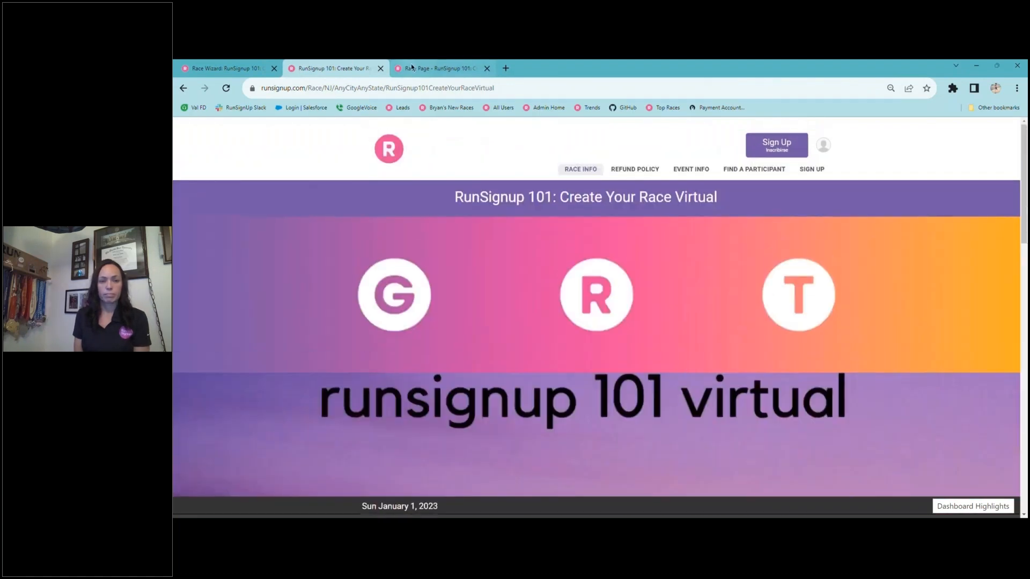
pyautogui.click(412, 68)
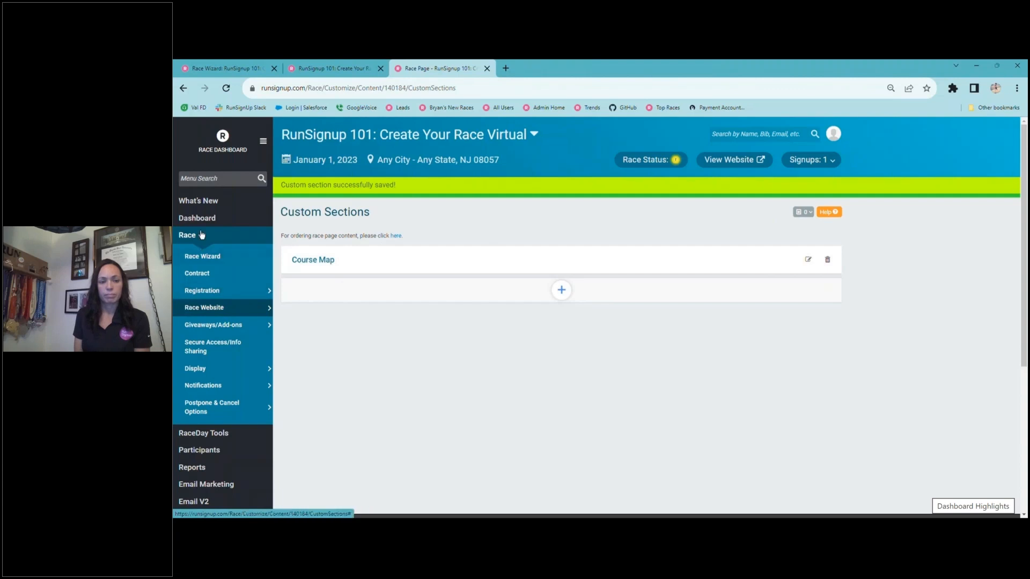
# In Custom Content Display, set Course Map to show as a new menu item and save
pyautogui.moveTo(200, 308)
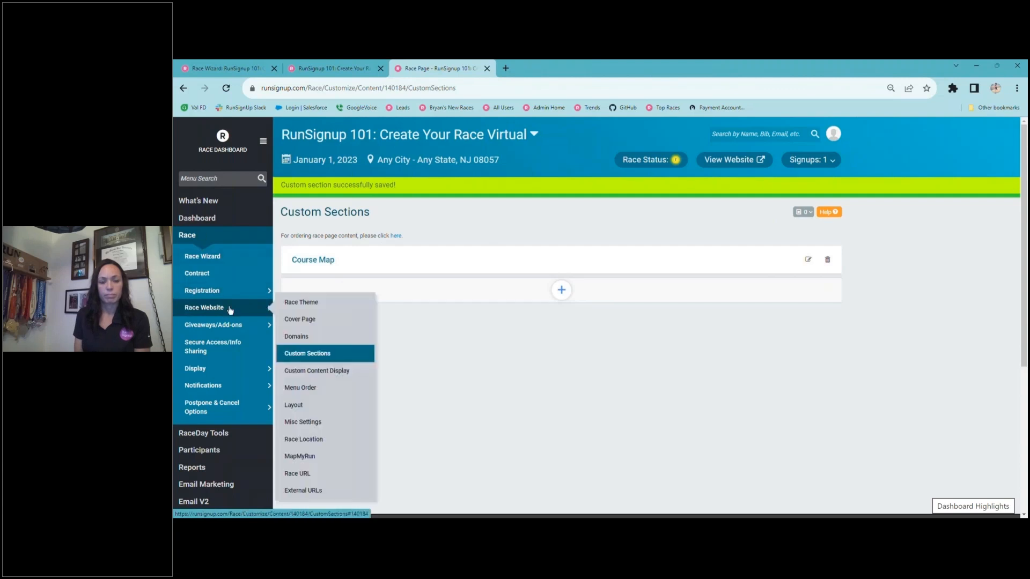
pyautogui.click(299, 374)
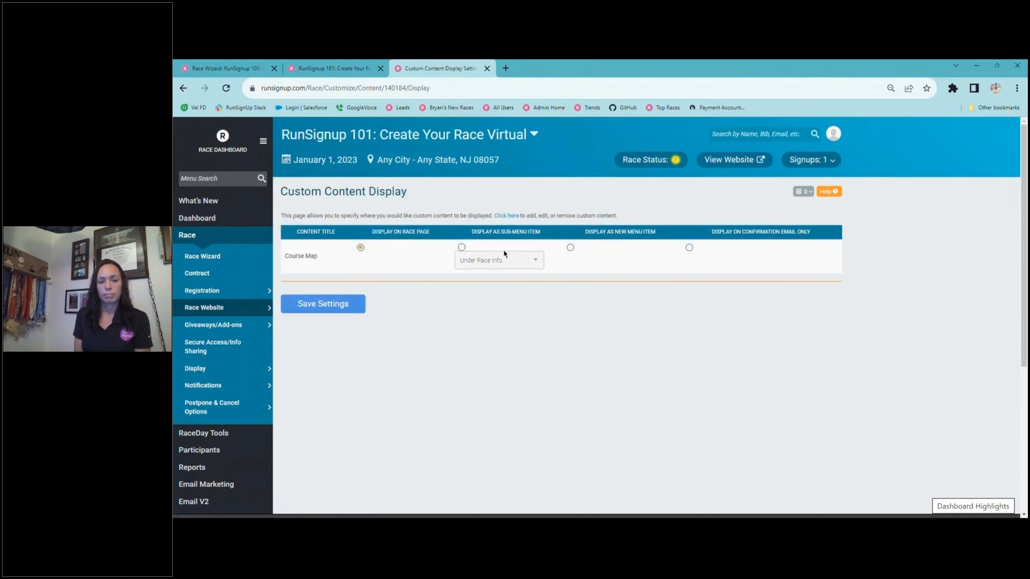
pyautogui.click(462, 248)
pyautogui.click(536, 262)
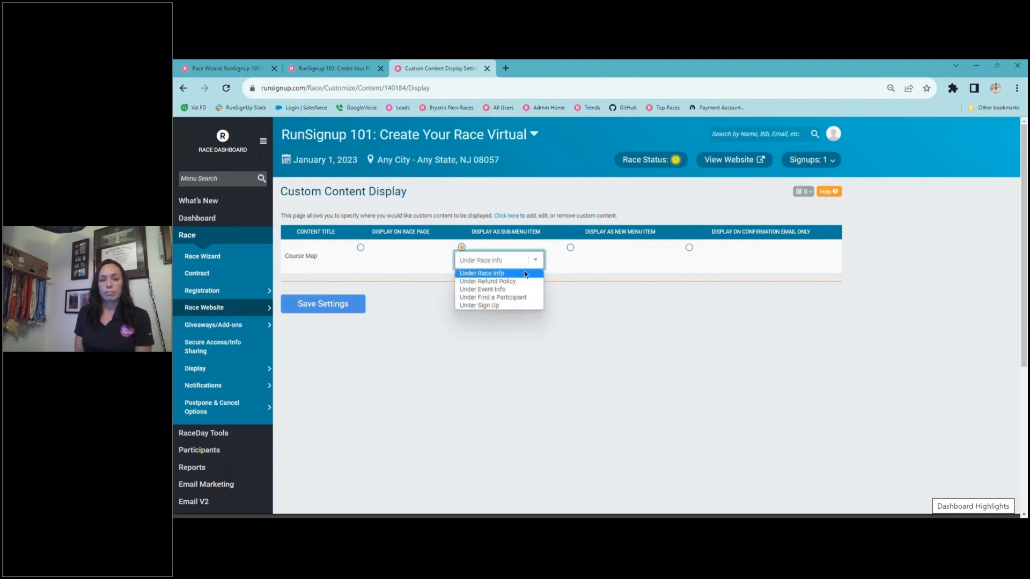
pyautogui.click(536, 262)
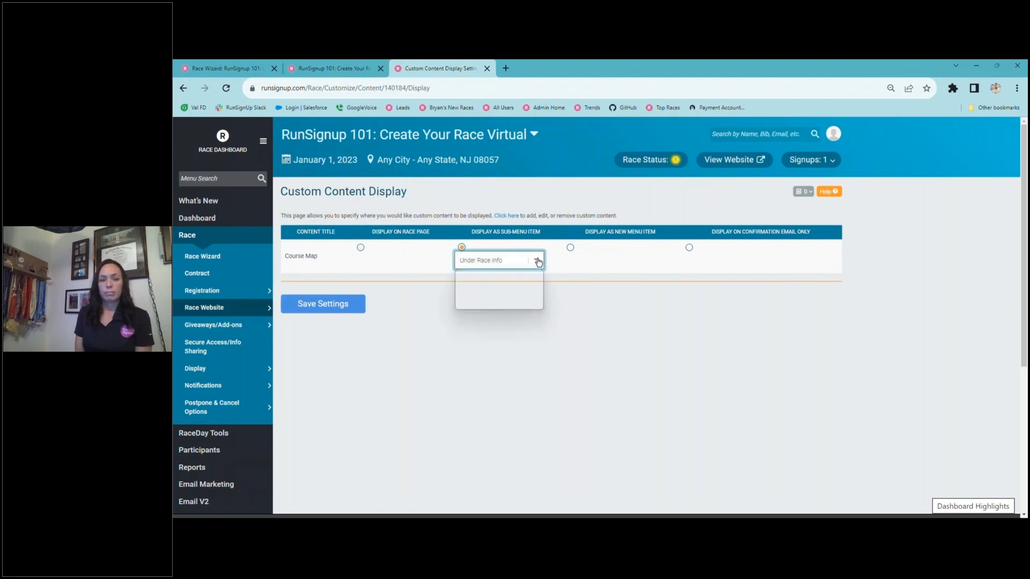
pyautogui.click(570, 248)
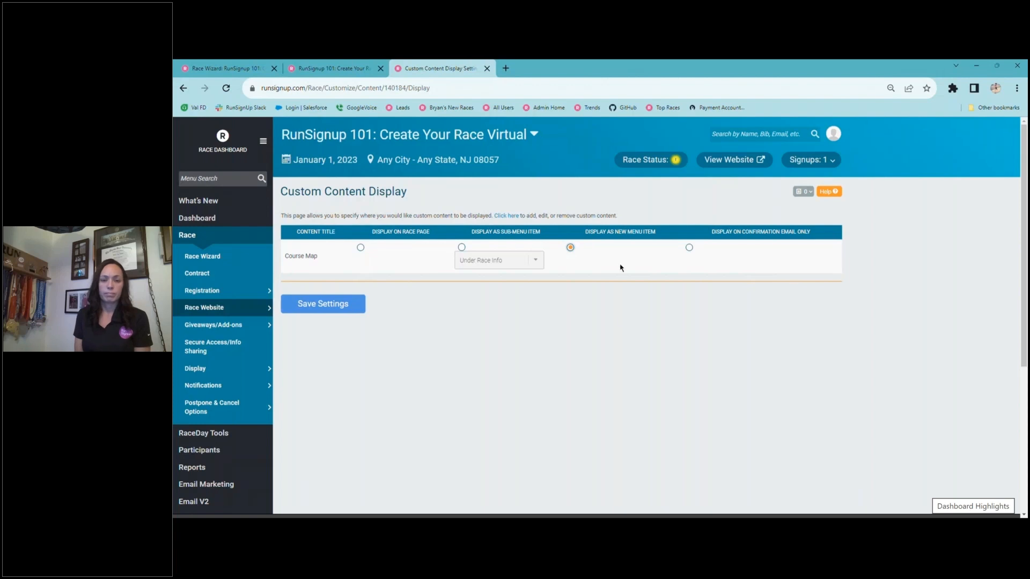
pyautogui.click(306, 304)
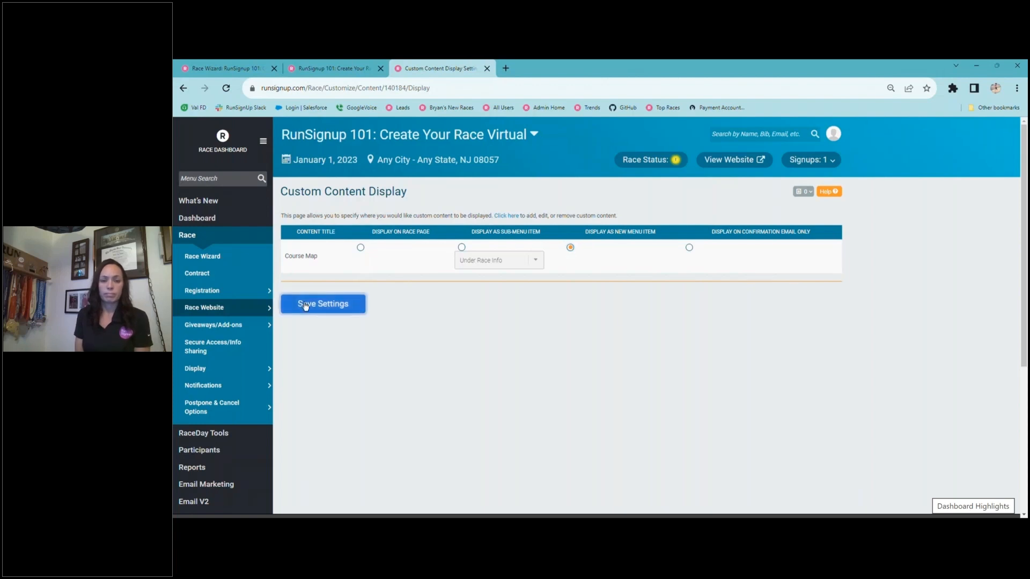
# Reload the public race site to confirm COURSE MAP appears in its menu, then return to the dashboard
pyautogui.click(325, 69)
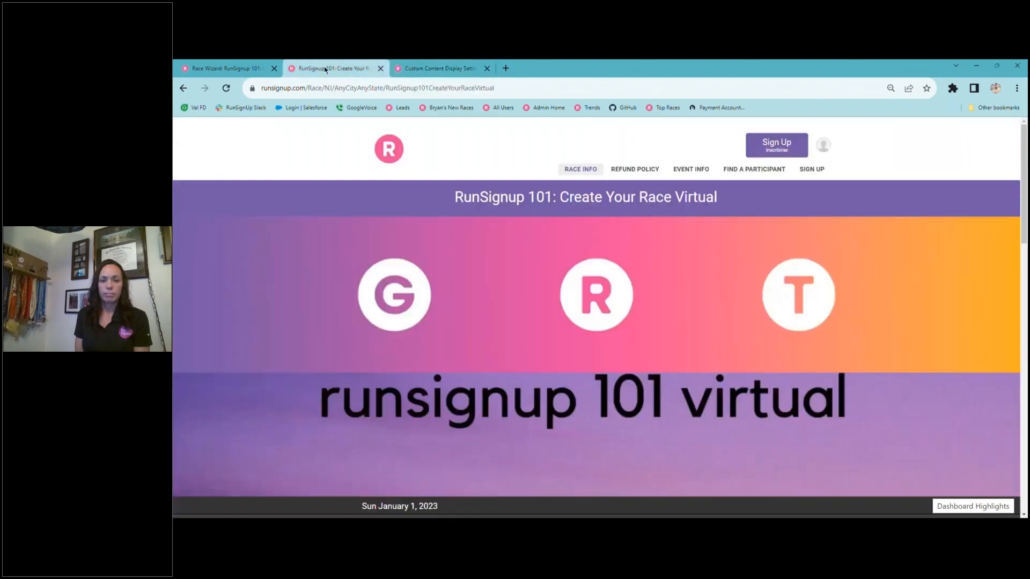
pyautogui.click(227, 88)
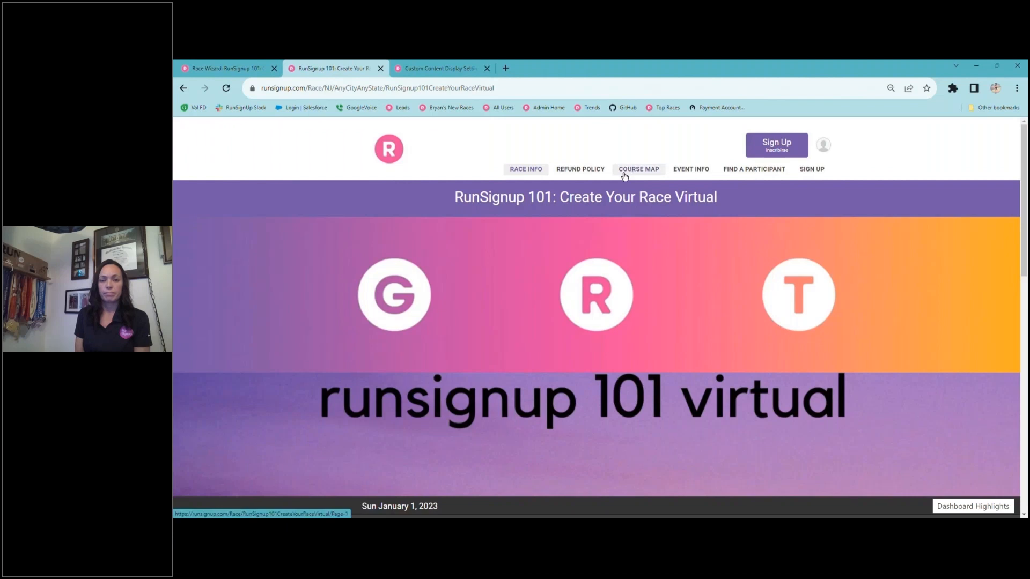
pyautogui.click(424, 72)
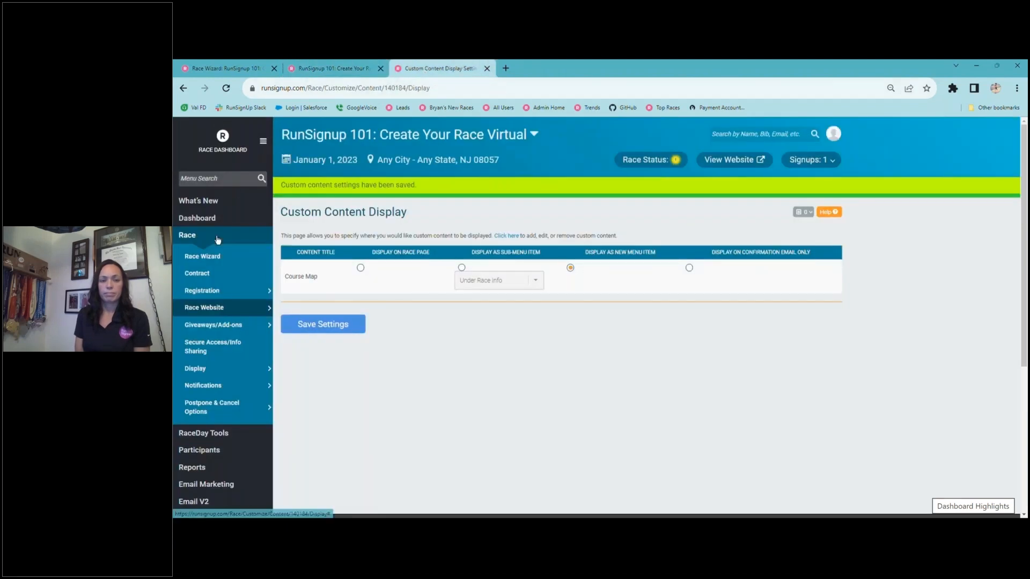
pyautogui.moveTo(226, 307)
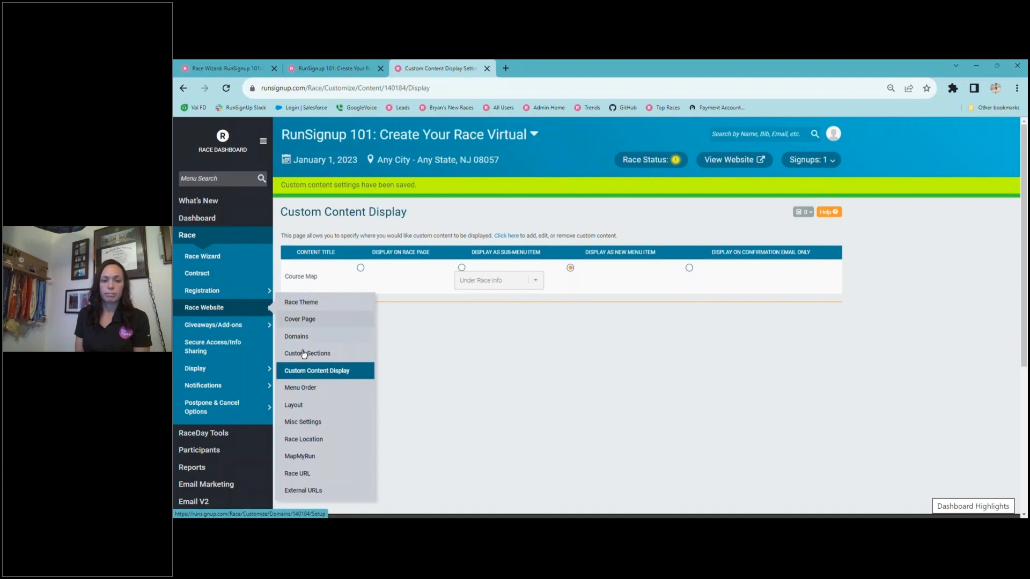
# Hide Sign Up, Find a Participant and Event Info, place Course Map above Refund Policy, and save
pyautogui.click(299, 388)
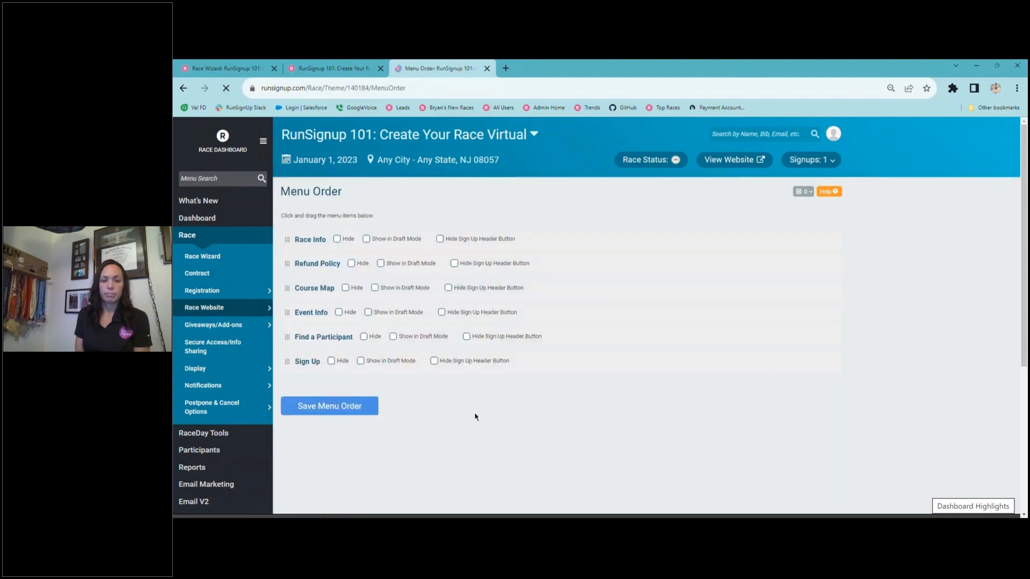
pyautogui.click(332, 361)
pyautogui.click(363, 336)
pyautogui.click(338, 313)
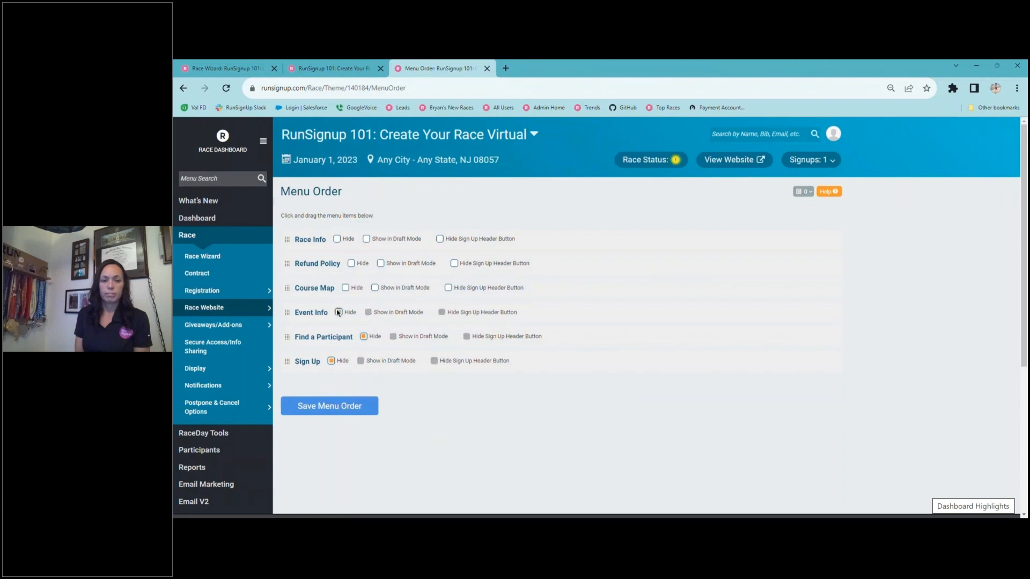
pyautogui.moveTo(287, 263); pyautogui.dragTo(290, 287)
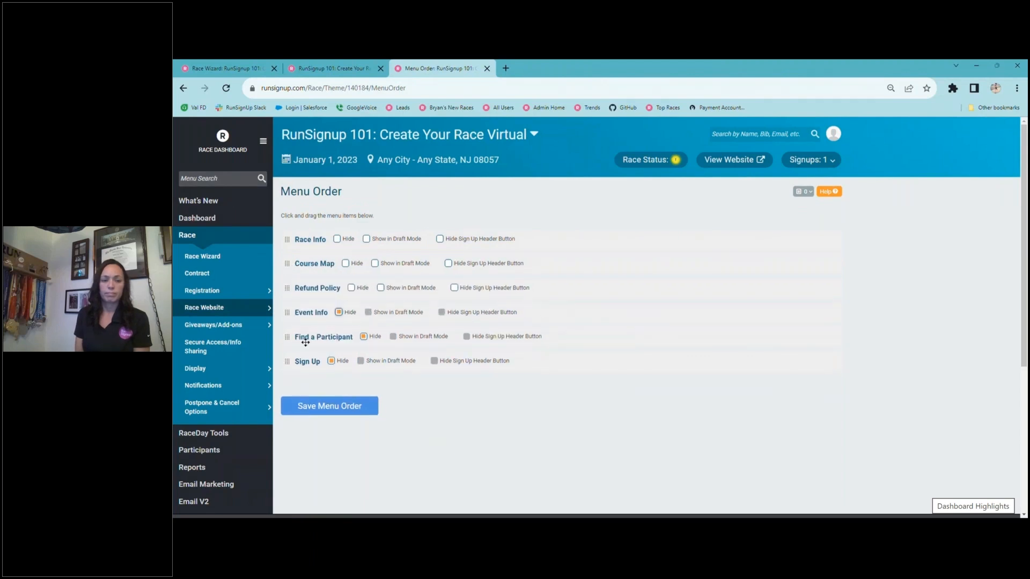
pyautogui.click(330, 411)
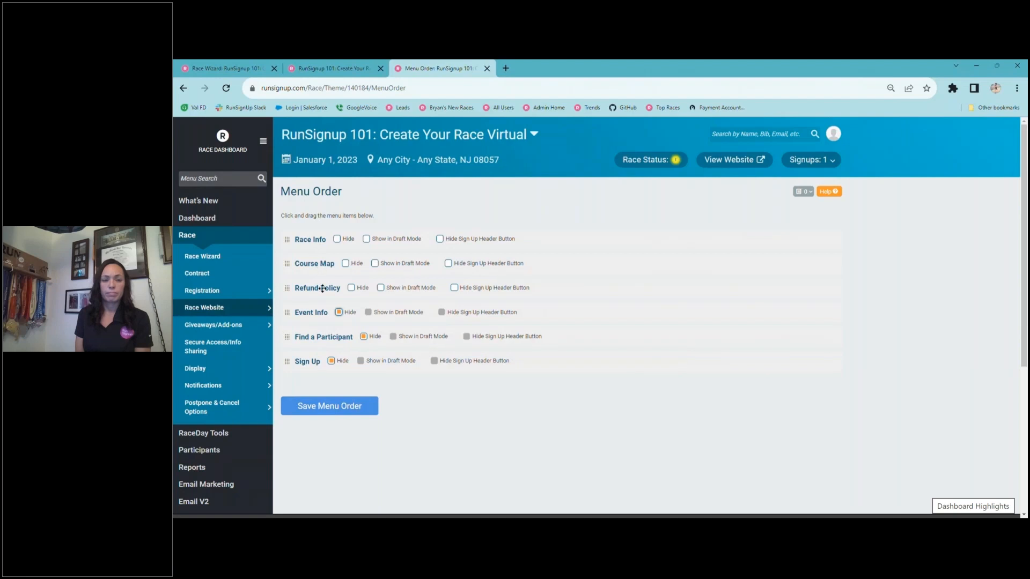
pyautogui.click(331, 411)
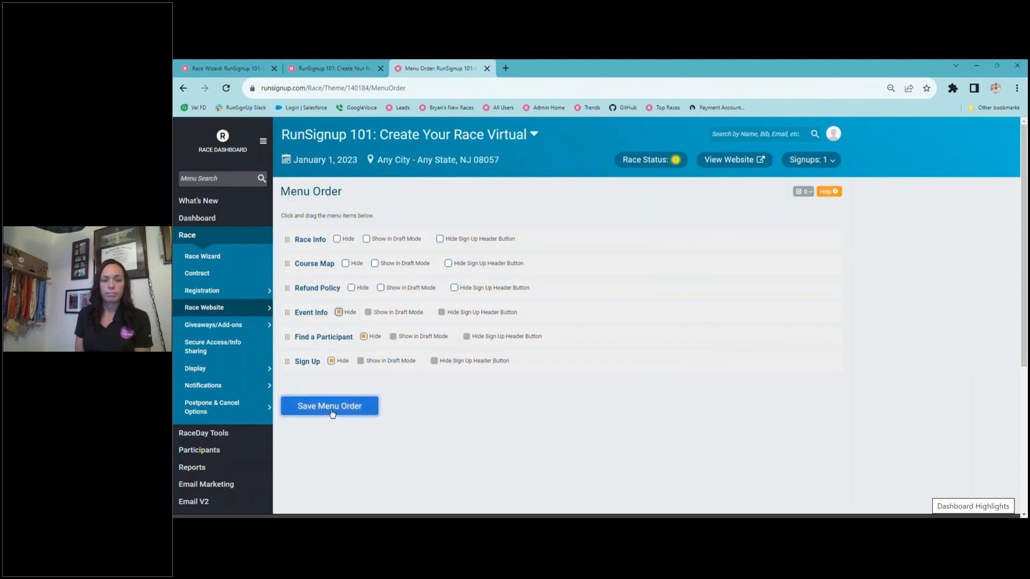
pyautogui.click(347, 70)
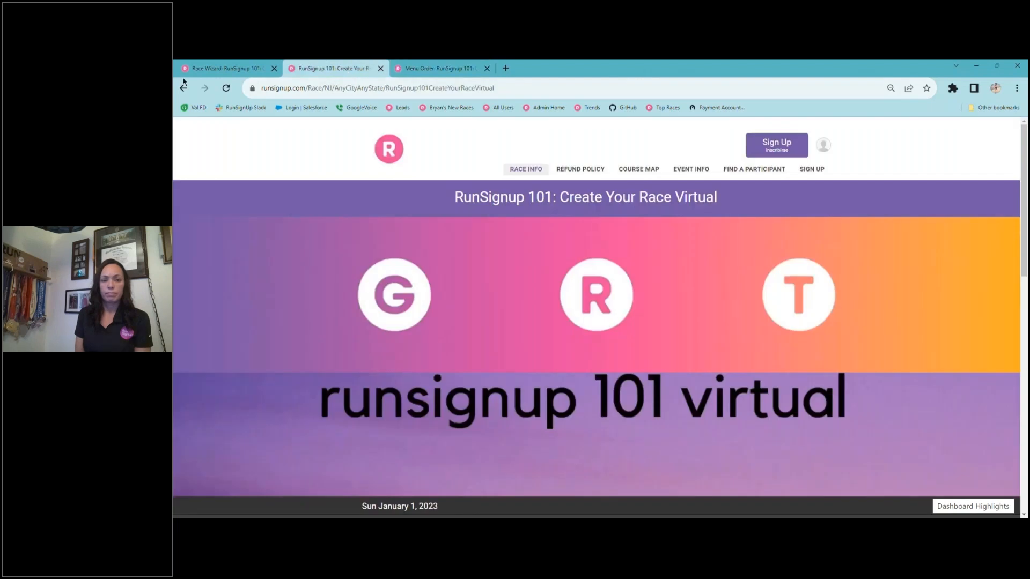
pyautogui.click(228, 89)
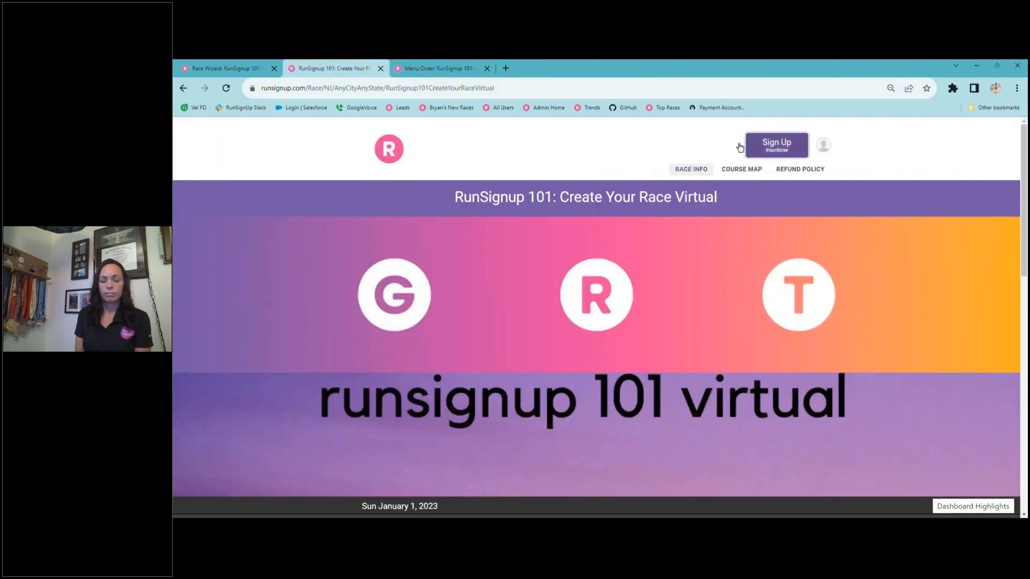
pyautogui.click(743, 170)
pyautogui.click(799, 171)
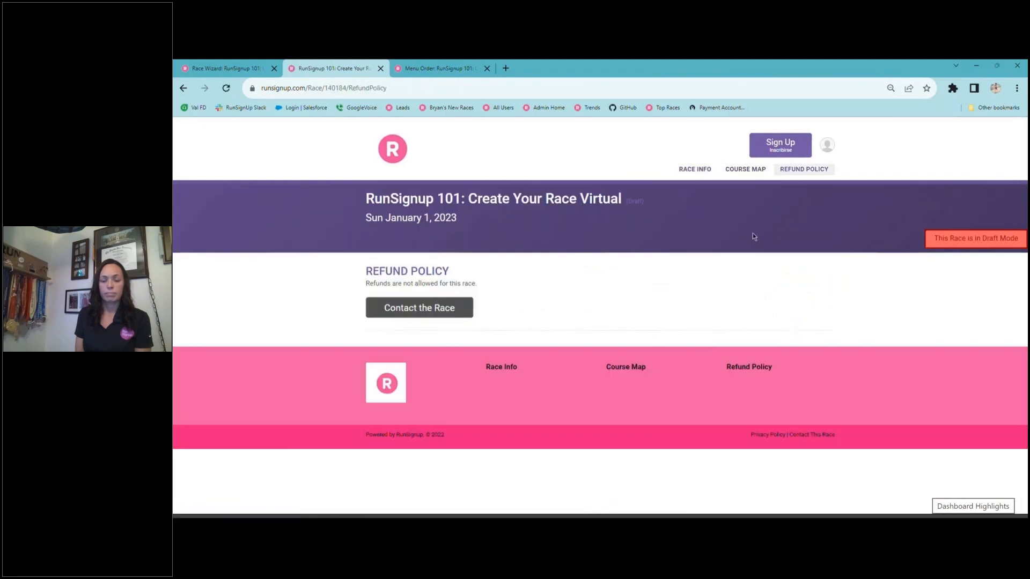
pyautogui.click(684, 171)
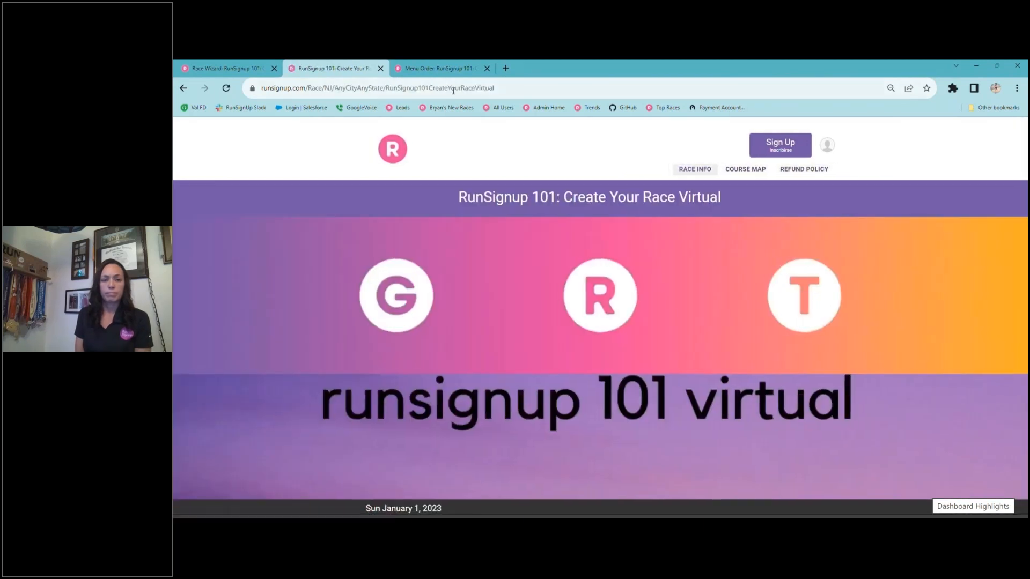
pyautogui.click(434, 68)
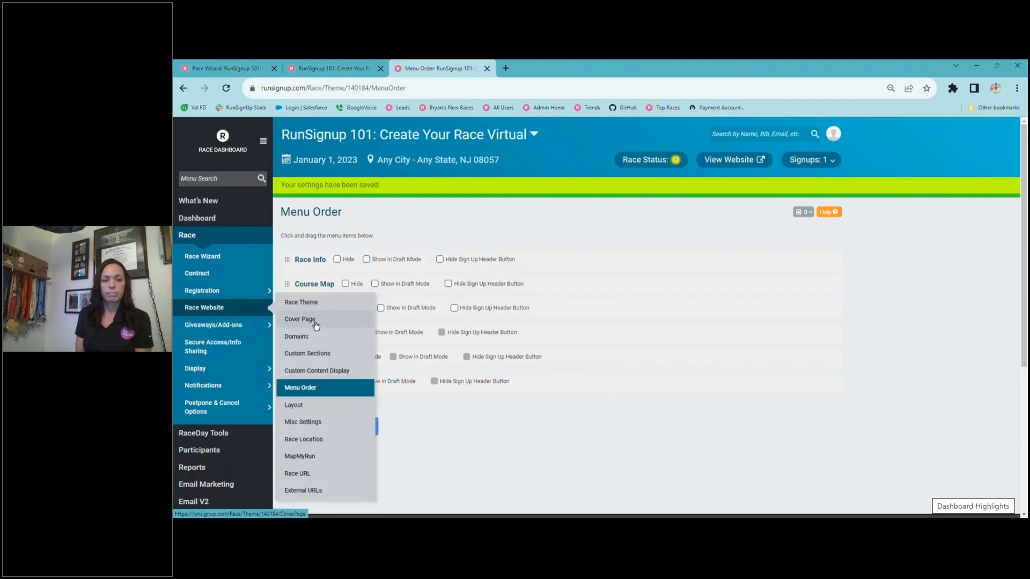
# Review the Cover Page editor's banners and content sections without adding a new section
pyautogui.click(316, 320)
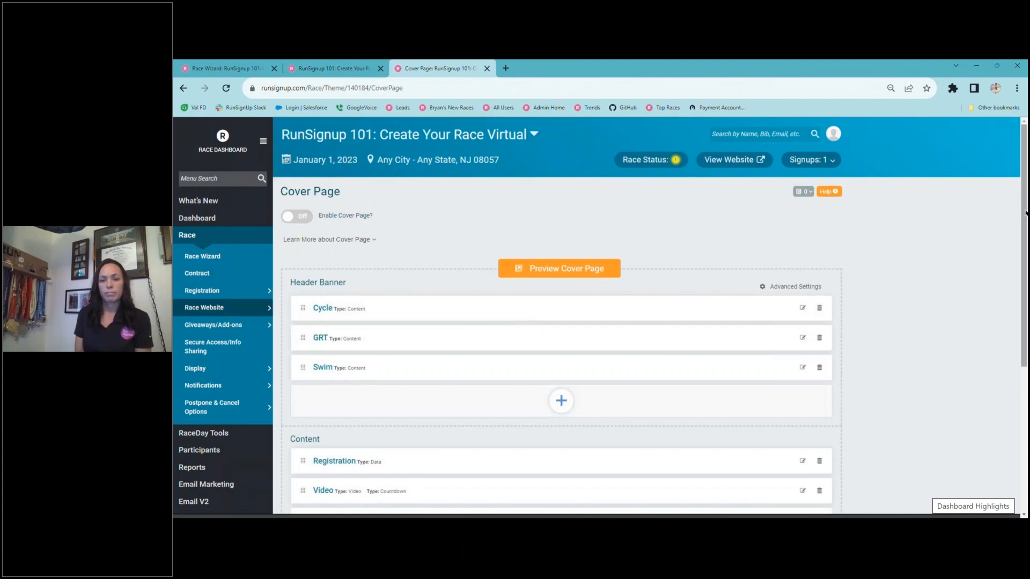
pyautogui.moveTo(1026, 214); pyautogui.dragTo(1016, 275)
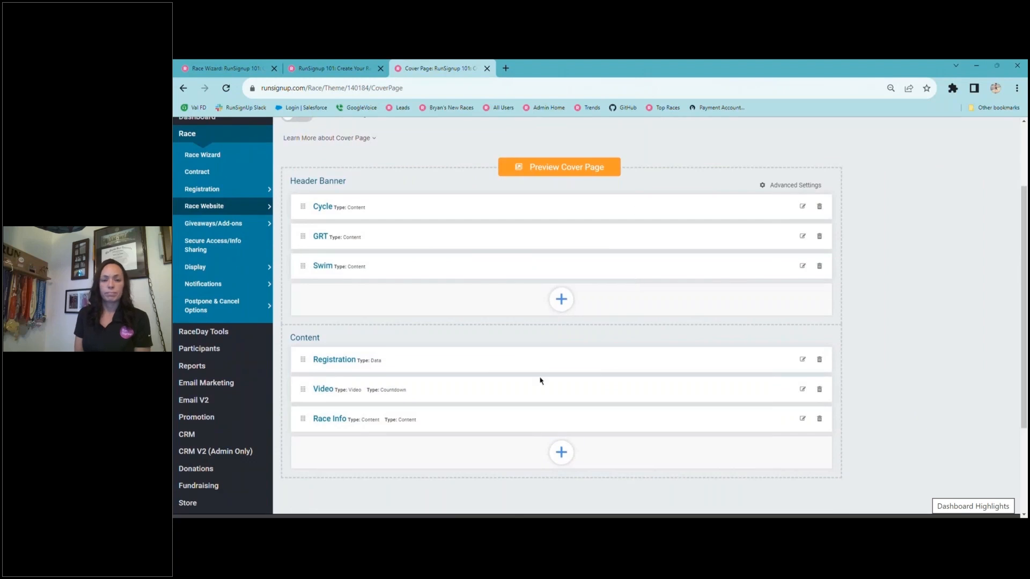
pyautogui.click(563, 453)
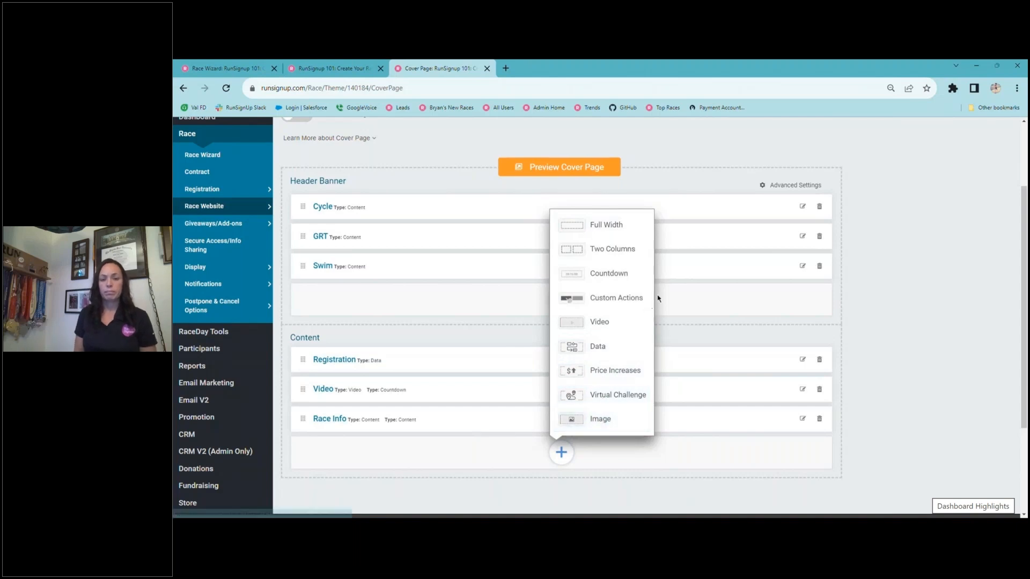
pyautogui.click(910, 309)
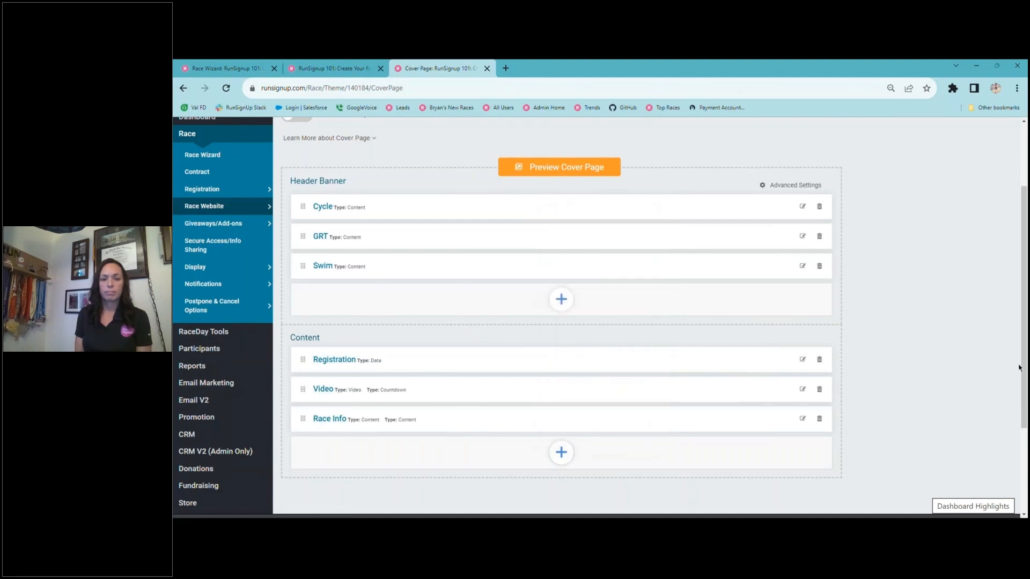
pyautogui.scroll(2, 1025, 378)
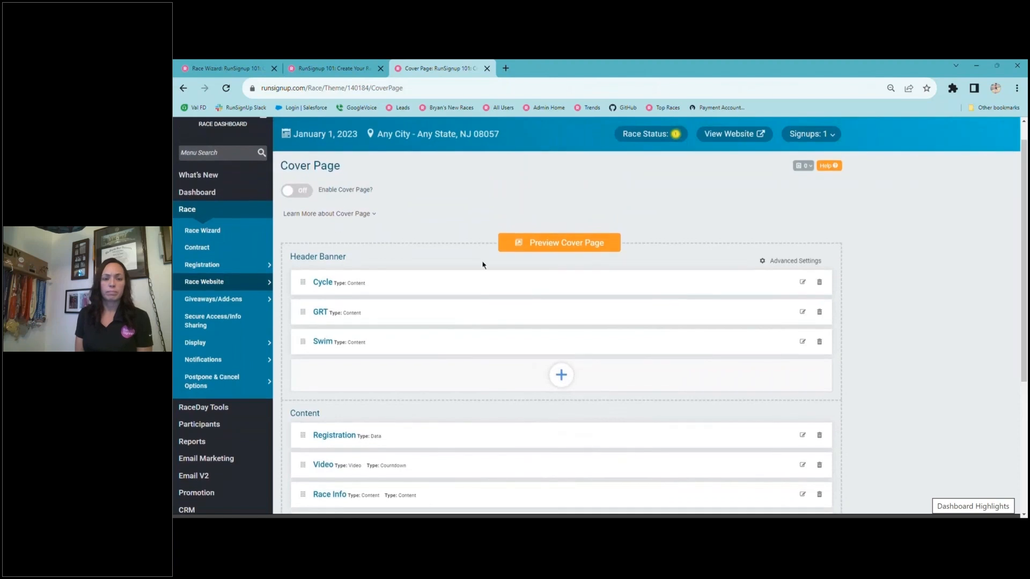
# Enable the cover page, confirm it, and bring up the public race website
pyautogui.click(303, 192)
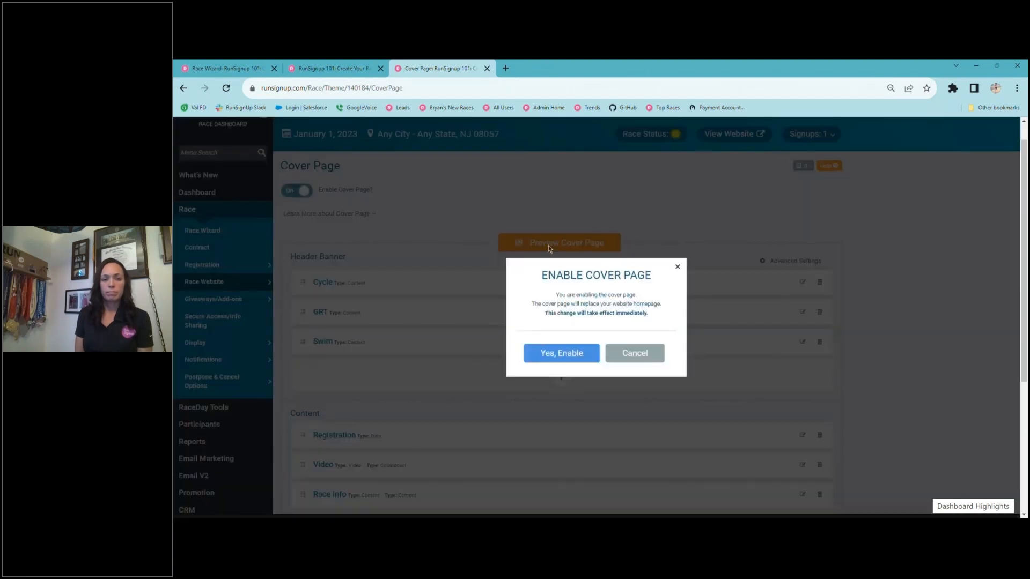
pyautogui.click(574, 354)
pyautogui.click(335, 68)
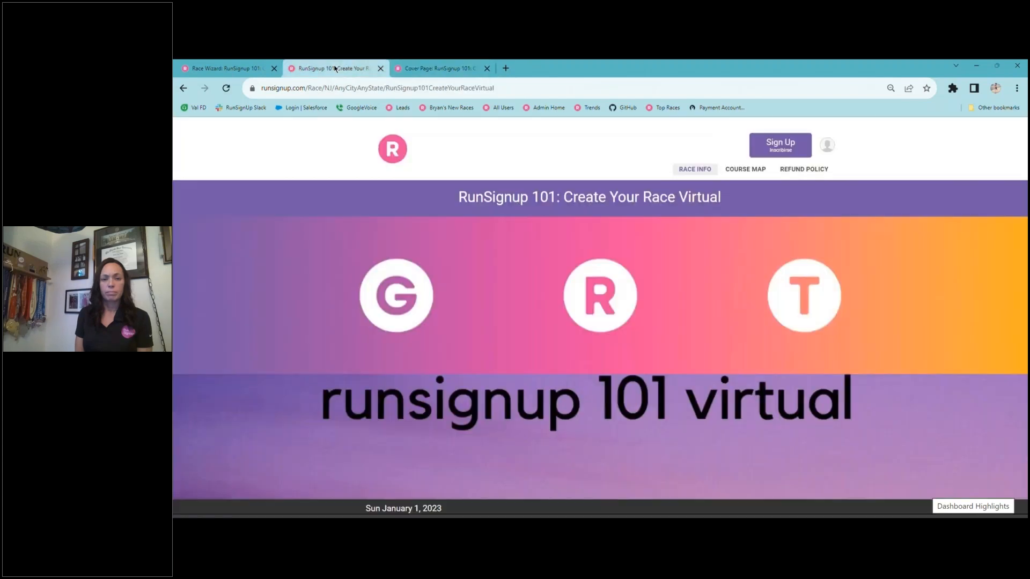
# Reload the race site and browse its cover page banners, event tiles and video, then return to settings
pyautogui.click(225, 88)
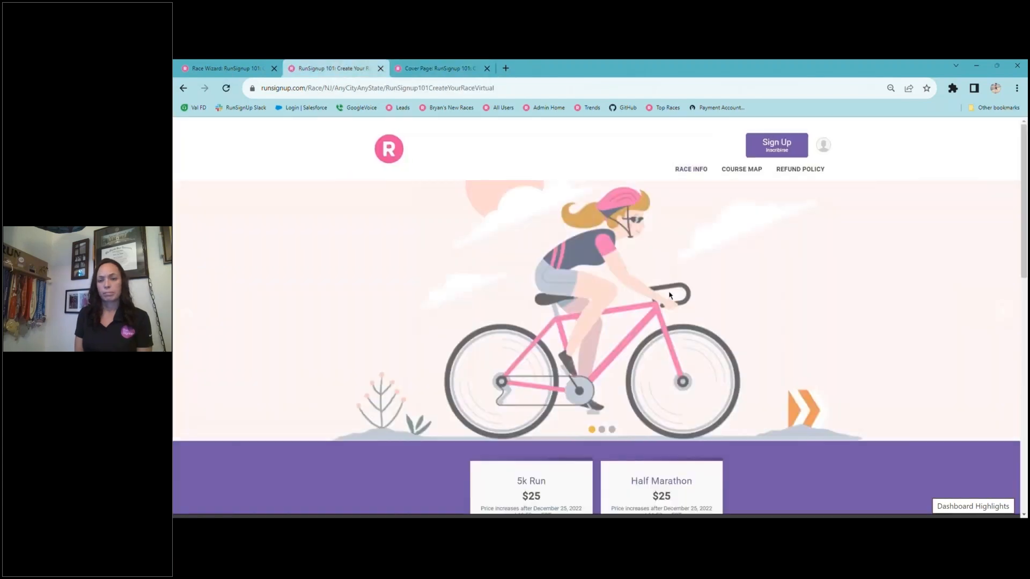
pyautogui.click(1004, 311)
pyautogui.click(1003, 311)
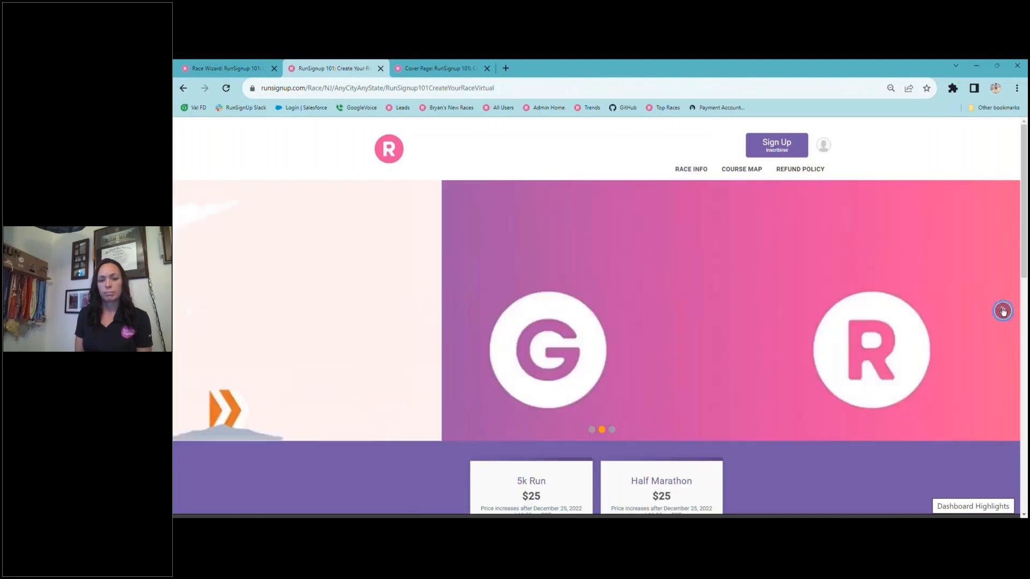
pyautogui.click(1004, 311)
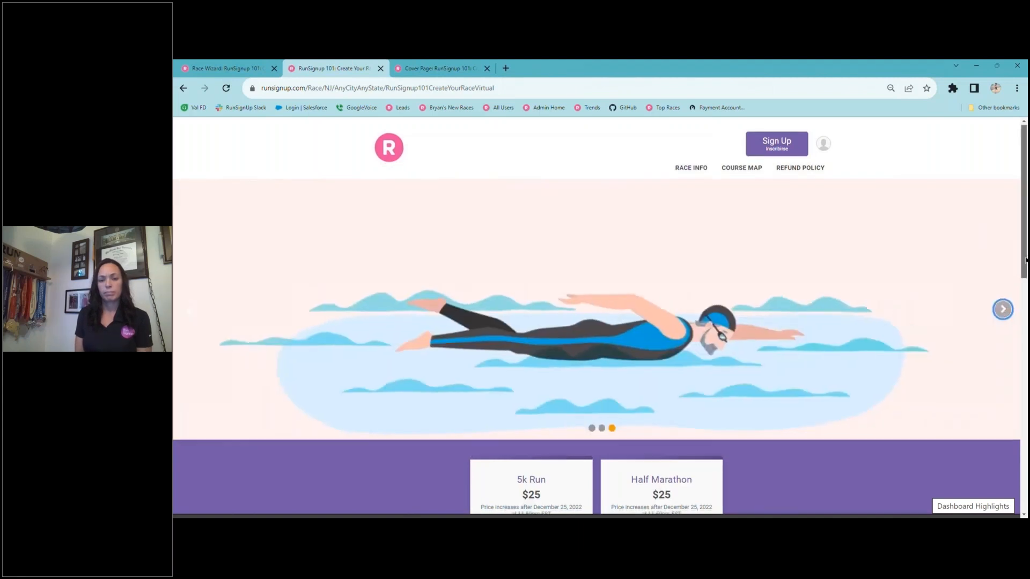
pyautogui.scroll(-4, 1003, 311)
pyautogui.scroll(-1, 526, 196)
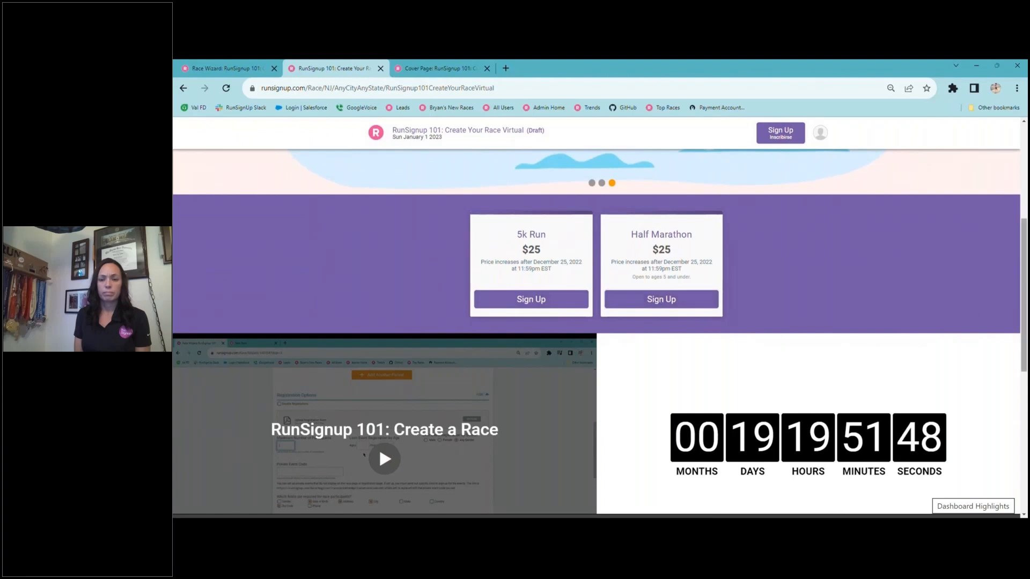
pyautogui.moveTo(1023, 272); pyautogui.dragTo(1024, 346)
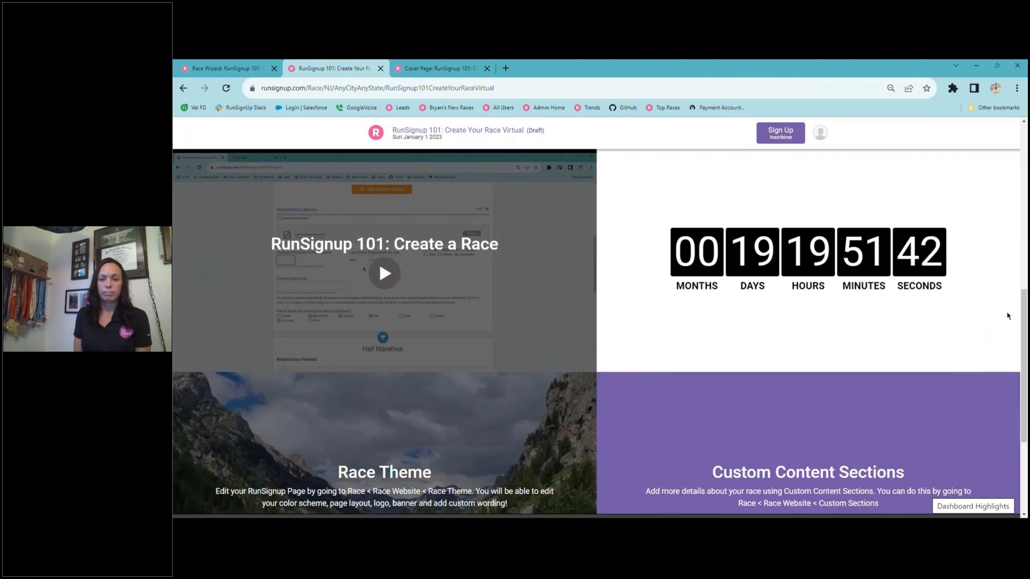
pyautogui.moveTo(1026, 302); pyautogui.dragTo(1026, 363)
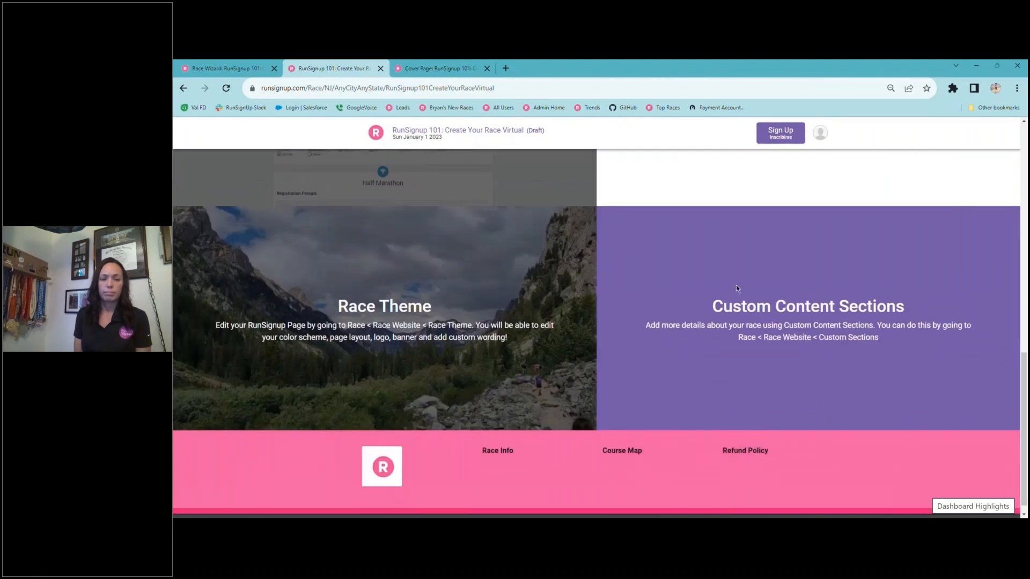
pyautogui.scroll(6, 548, 279)
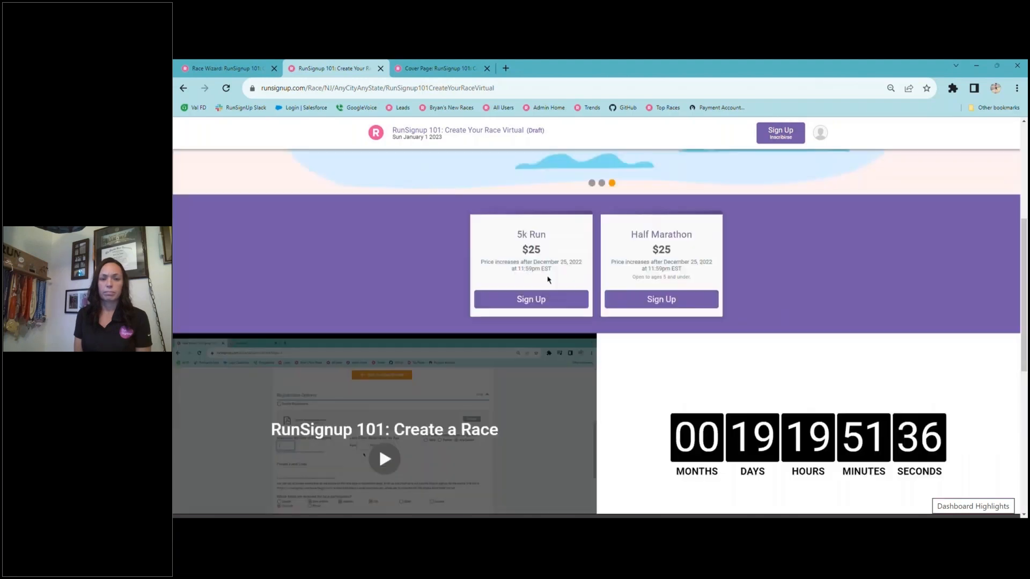
pyautogui.scroll(5, 547, 278)
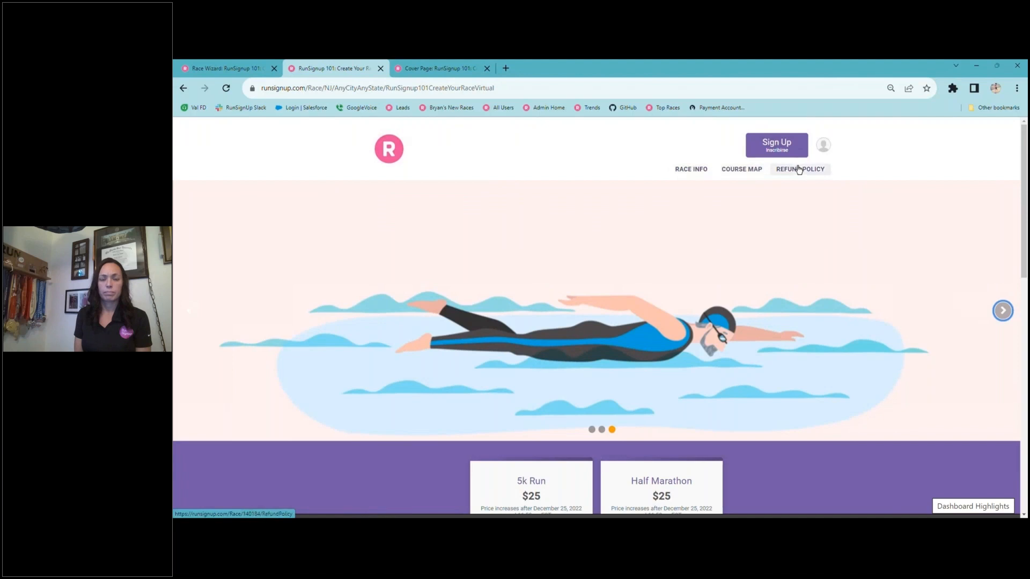
pyautogui.click(419, 69)
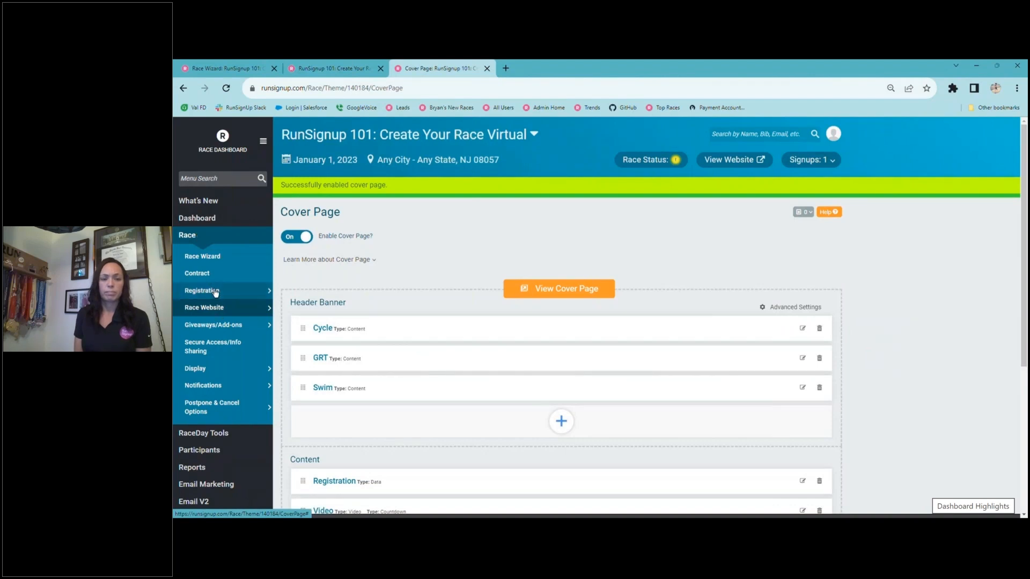
# Save the 'How did you hear about this event?' select-menu question offering RunSignup, Facebook and Instagram
pyautogui.moveTo(215, 292)
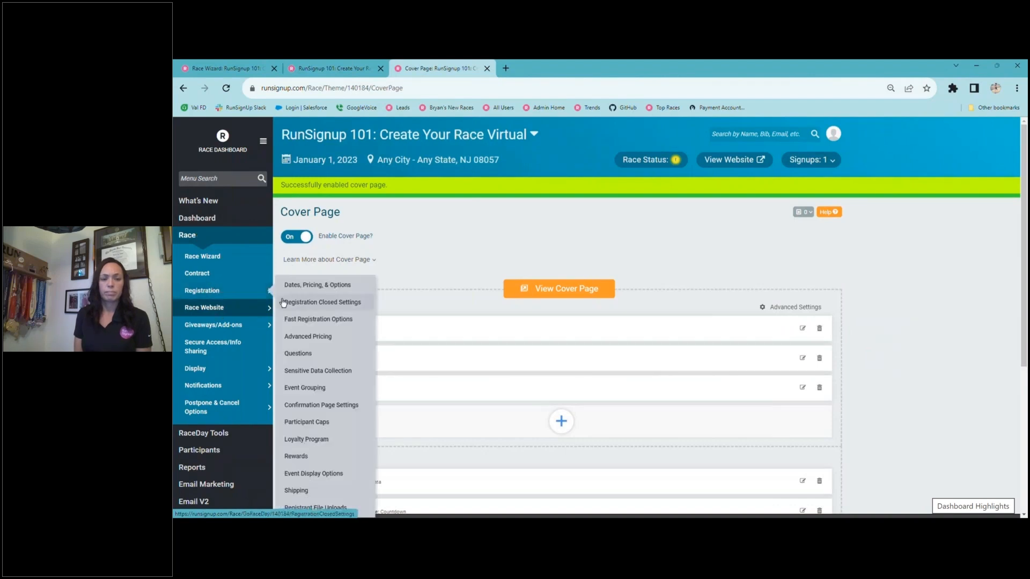
pyautogui.click(304, 357)
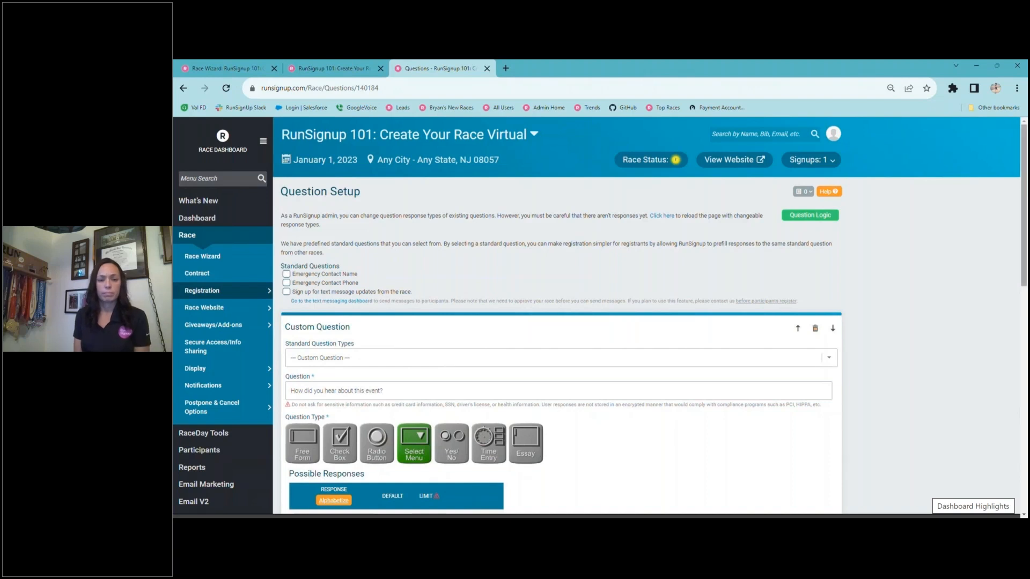
pyautogui.scroll(-1, 1022, 220)
pyautogui.scroll(-3, 1025, 223)
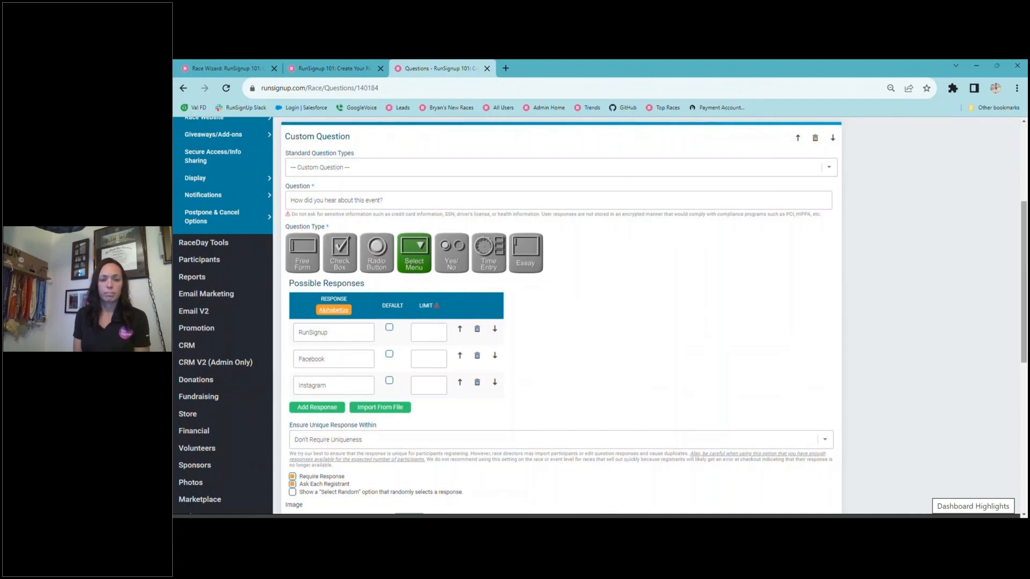
pyautogui.scroll(-4, 1024, 270)
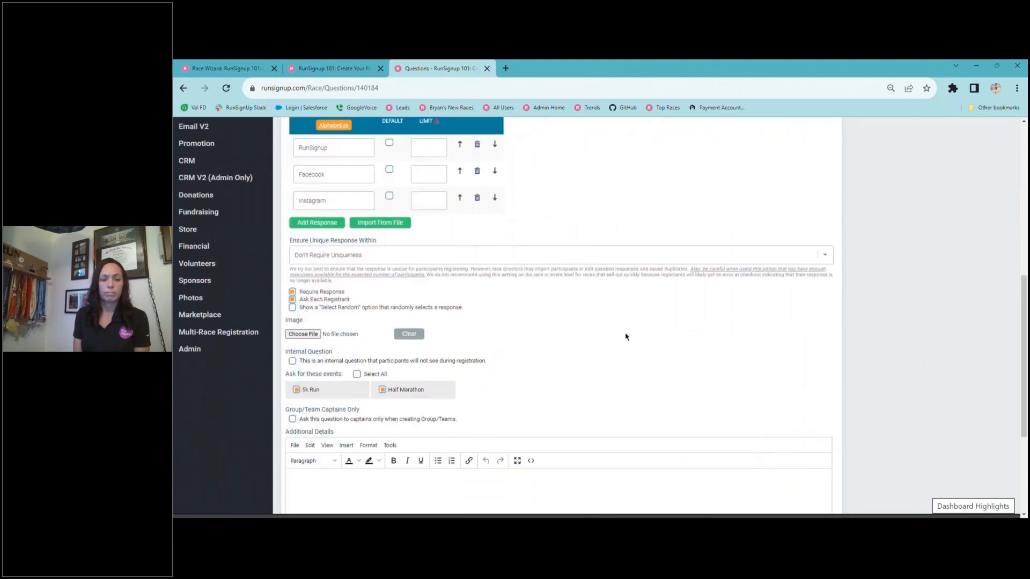
pyautogui.scroll(-4, 625, 338)
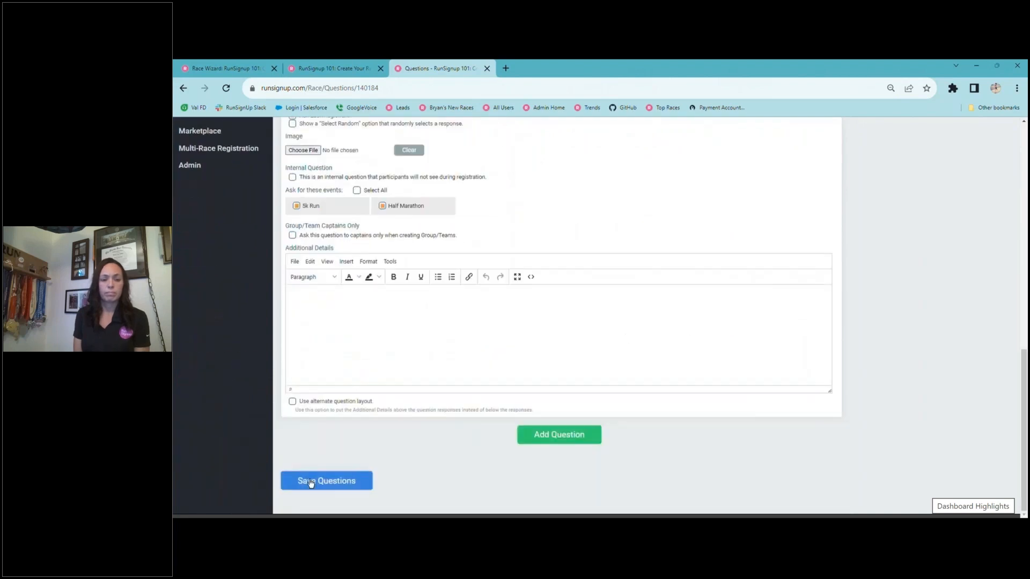
pyautogui.click(312, 482)
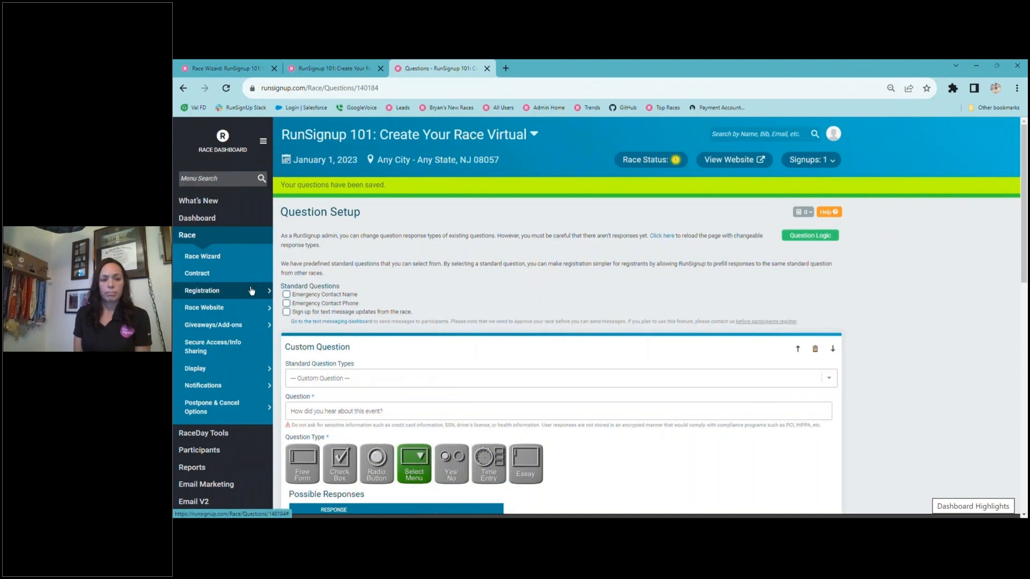
# Collapse the Race menu and open Participants > View Participants
pyautogui.click(211, 237)
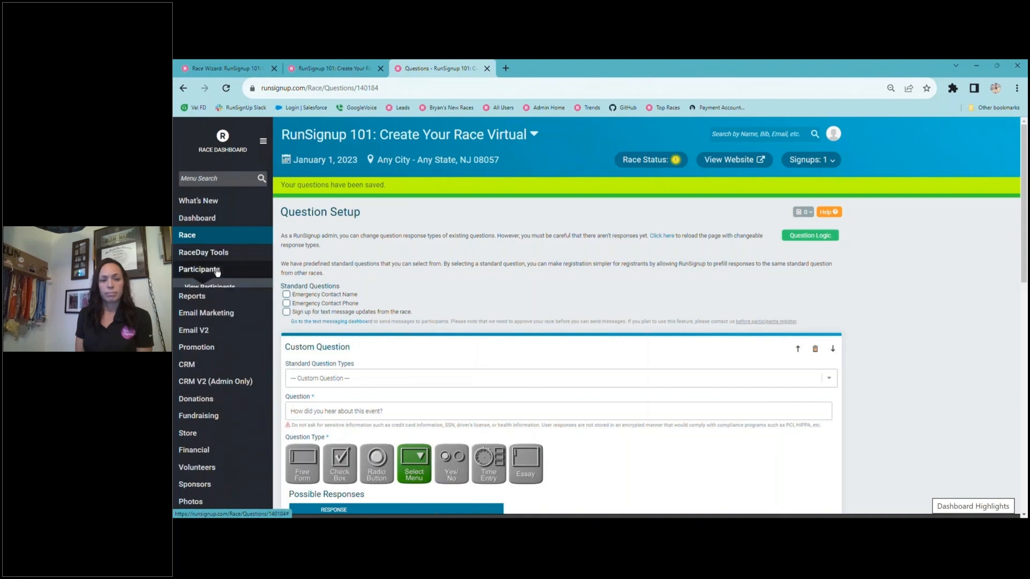
pyautogui.click(216, 270)
pyautogui.click(218, 291)
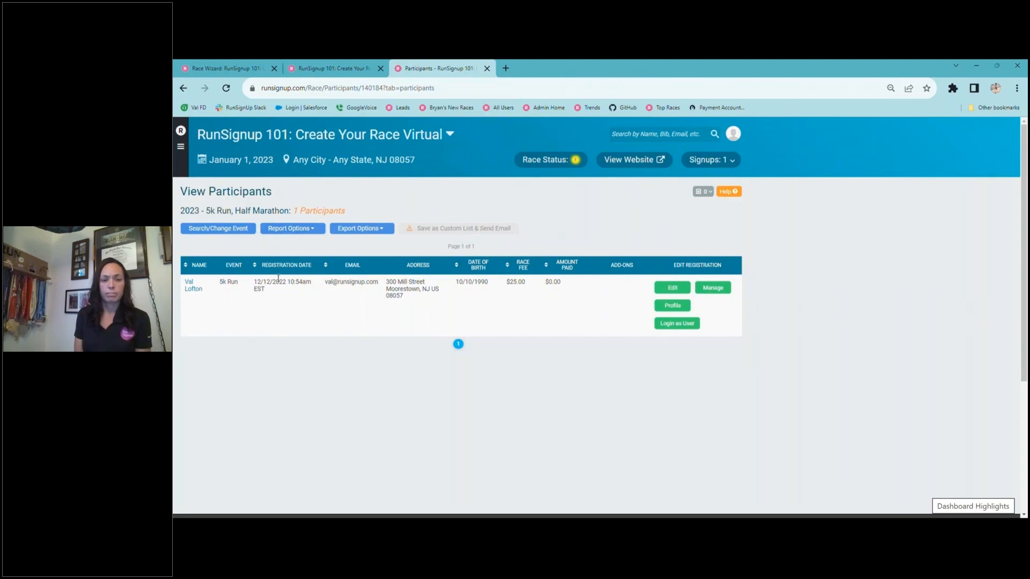
# Customize the participant report to add T-Shirt, Age and 'How did you hear about this event?' columns
pyautogui.click(294, 229)
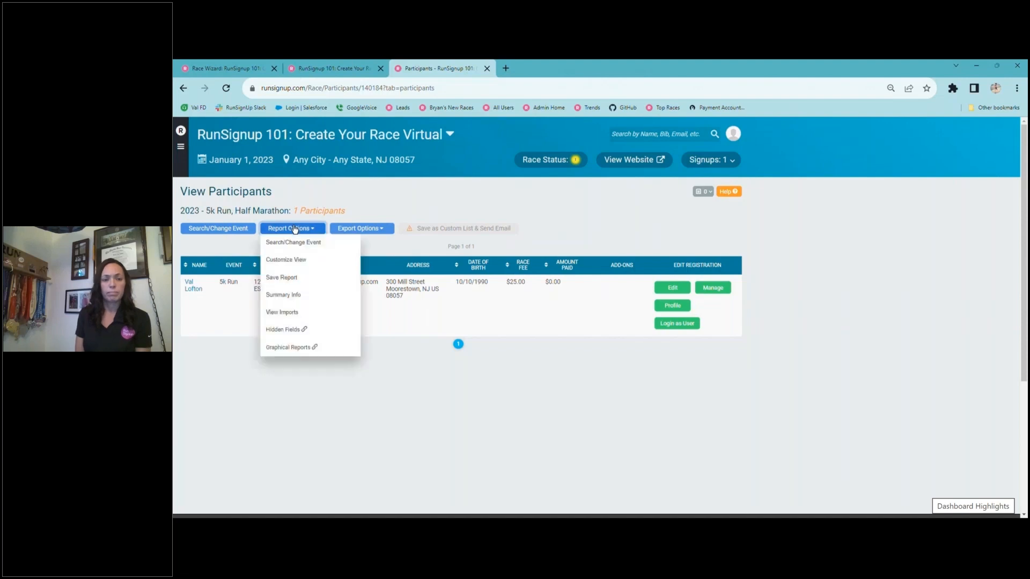
pyautogui.click(287, 260)
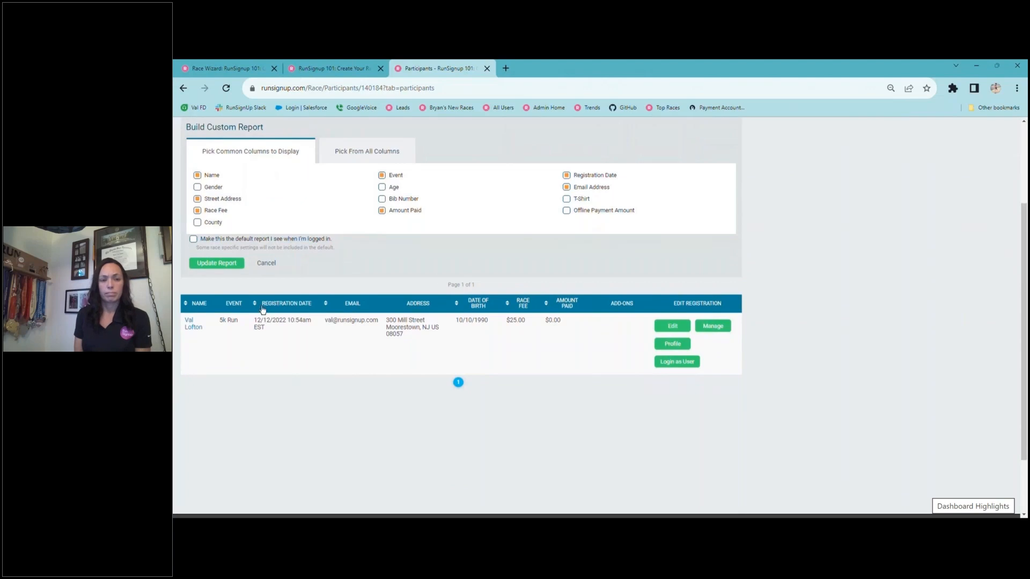
pyautogui.click(575, 200)
pyautogui.click(384, 188)
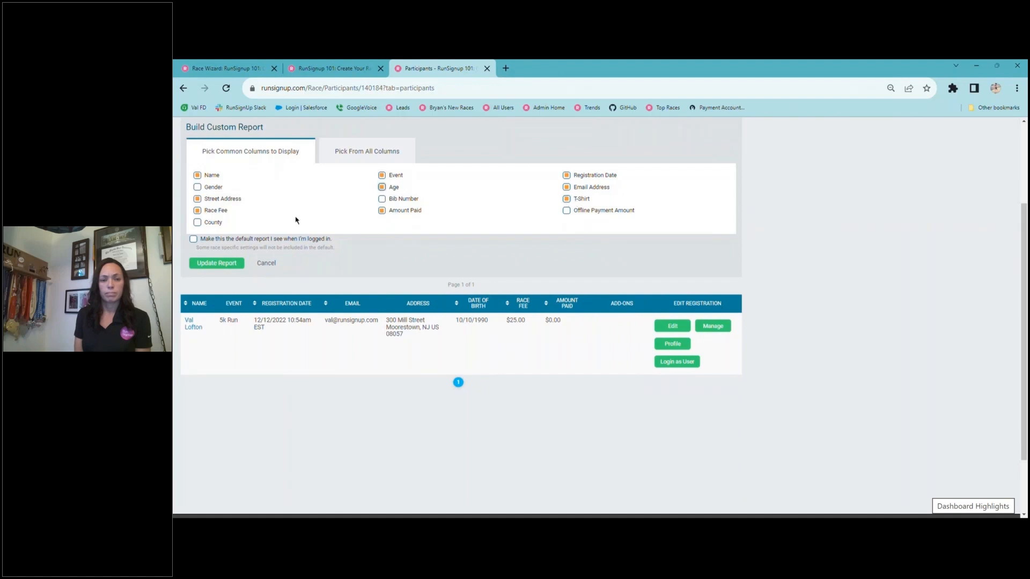
pyautogui.click(352, 155)
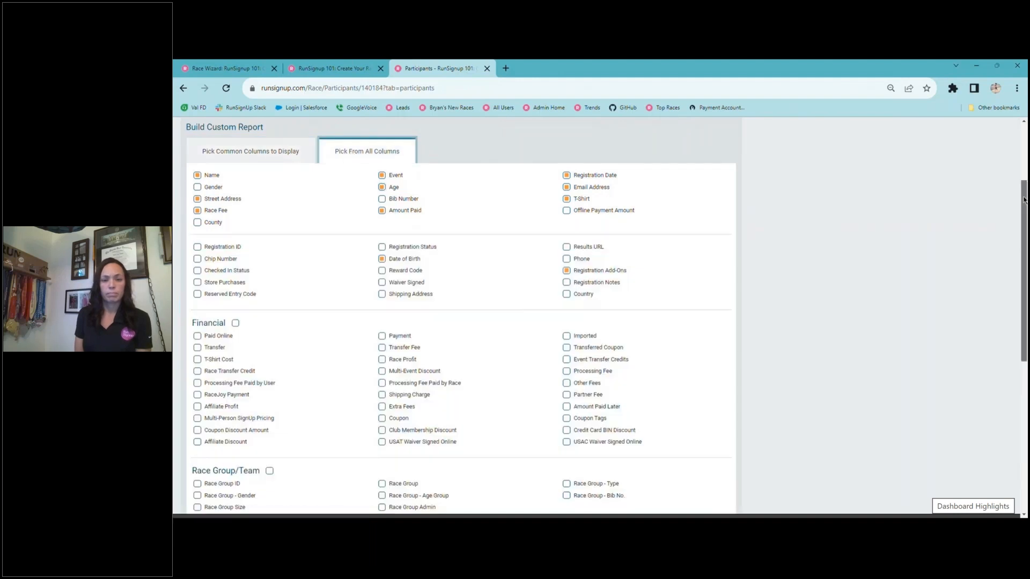
pyautogui.moveTo(1024, 200); pyautogui.dragTo(1023, 350)
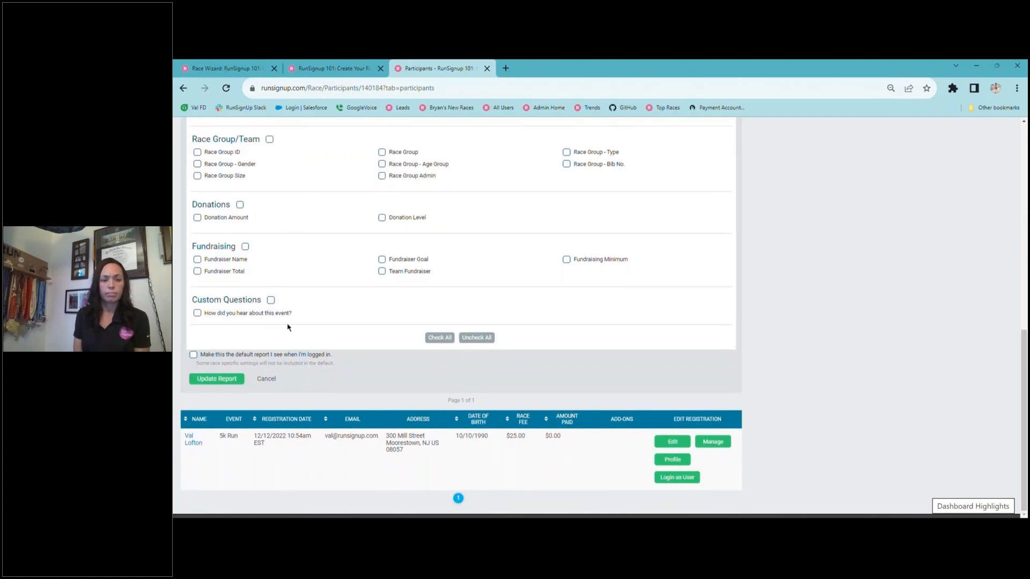
pyautogui.click(214, 314)
pyautogui.click(226, 381)
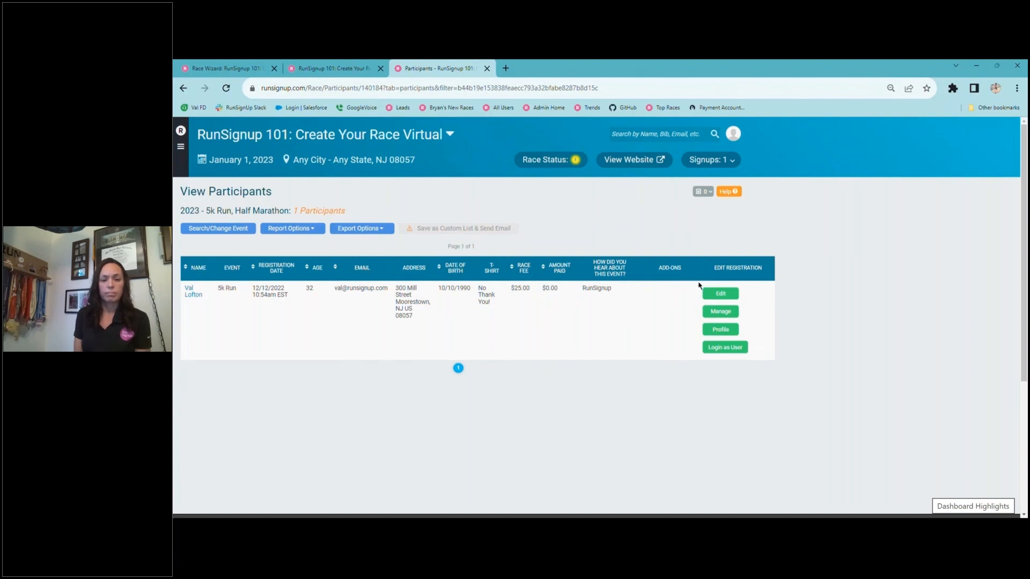
pyautogui.click(363, 232)
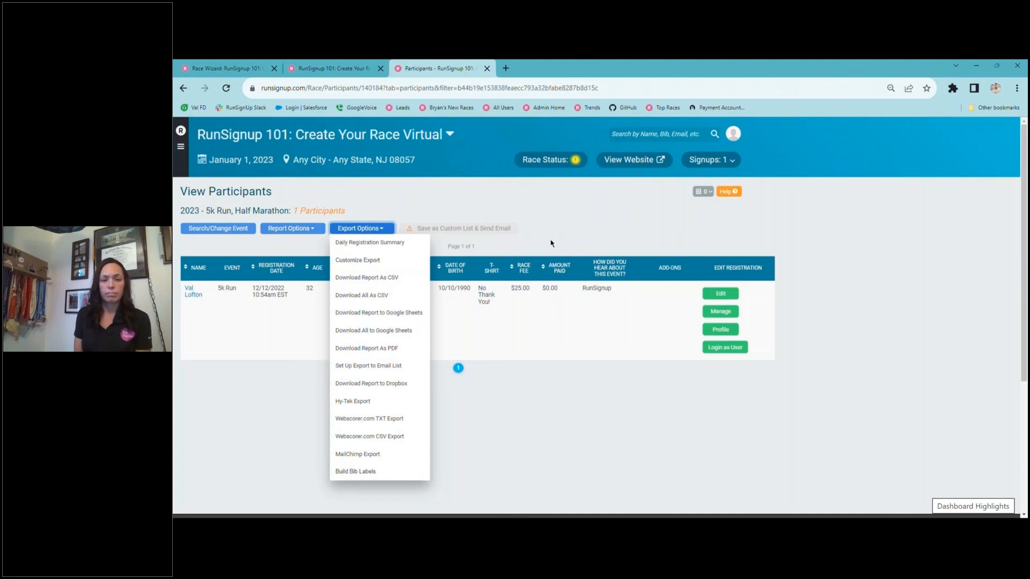
pyautogui.click(370, 229)
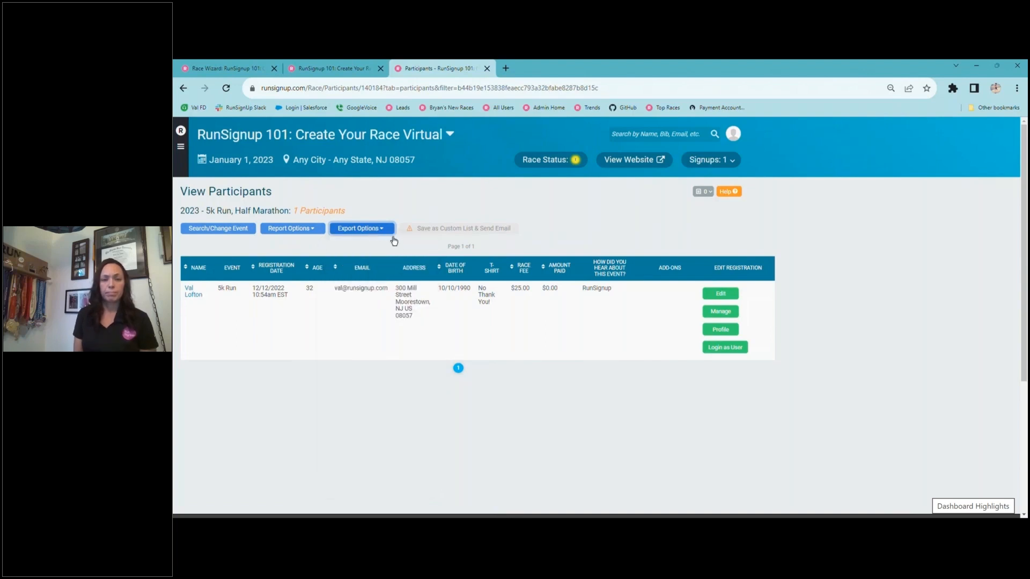
# Browse the sidebar's Participants and Email V2 menus, expand Donations, and check the race status overview
pyautogui.click(180, 149)
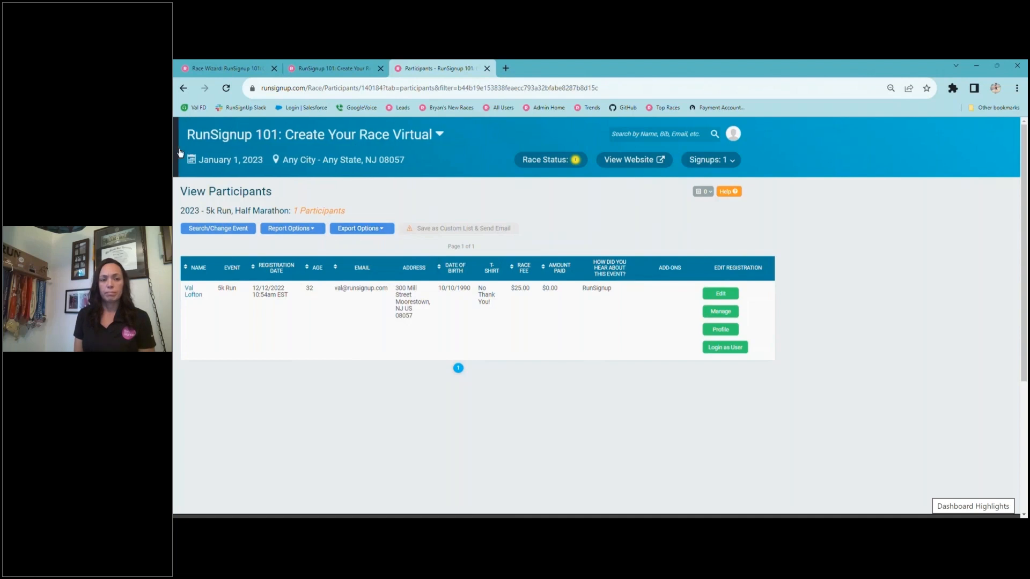
pyautogui.click(180, 153)
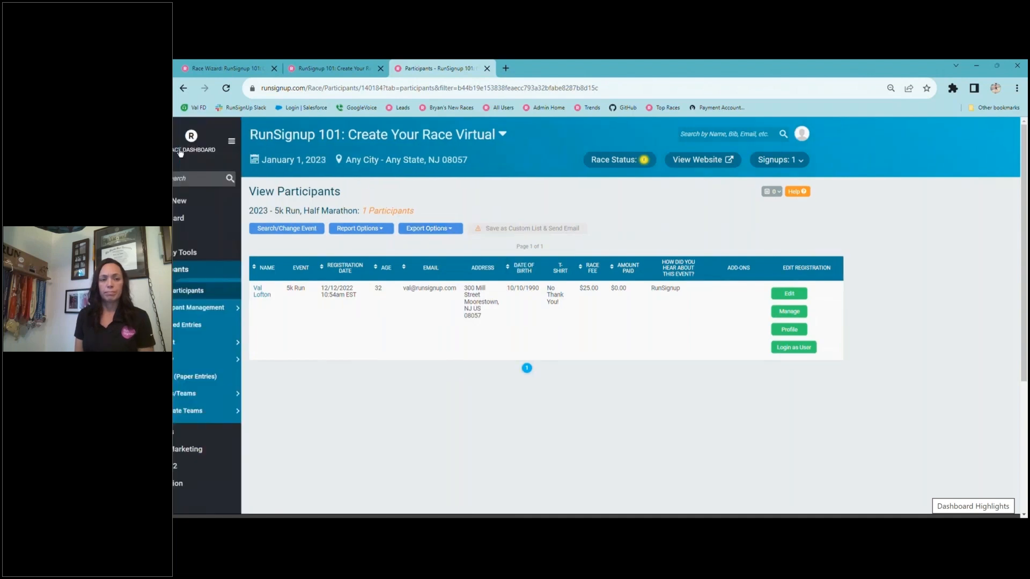
pyautogui.click(214, 275)
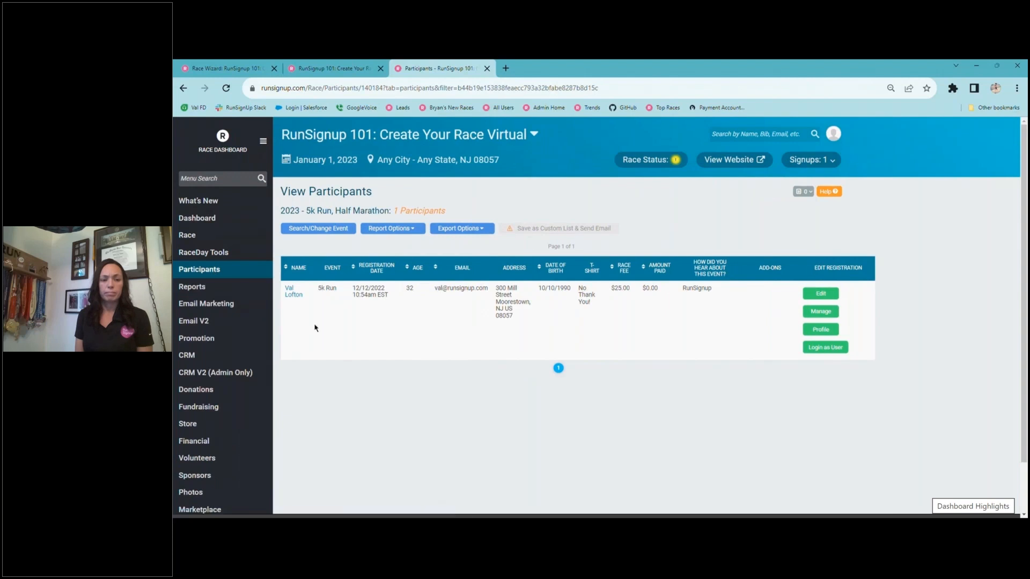
pyautogui.click(189, 325)
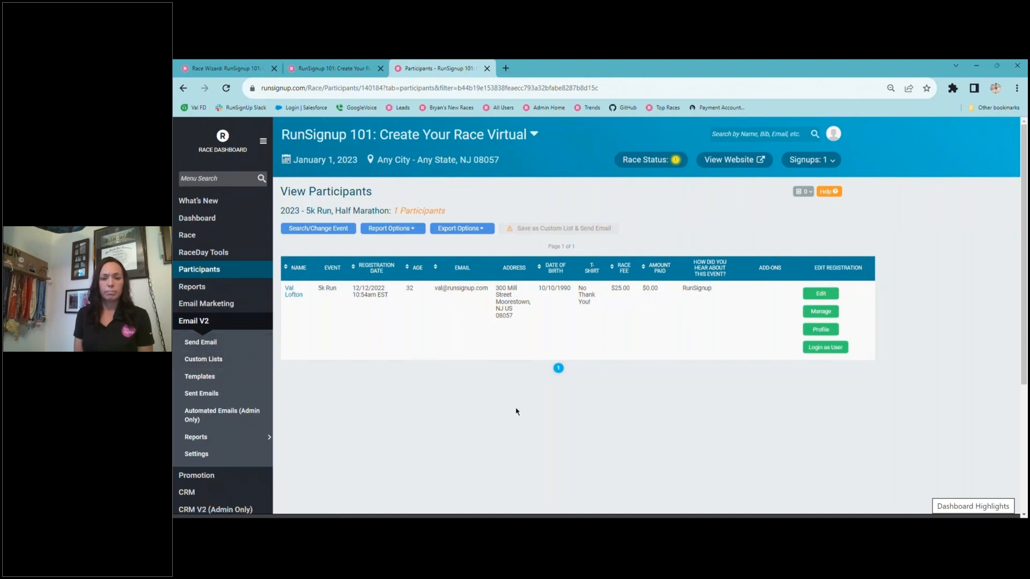
pyautogui.click(203, 323)
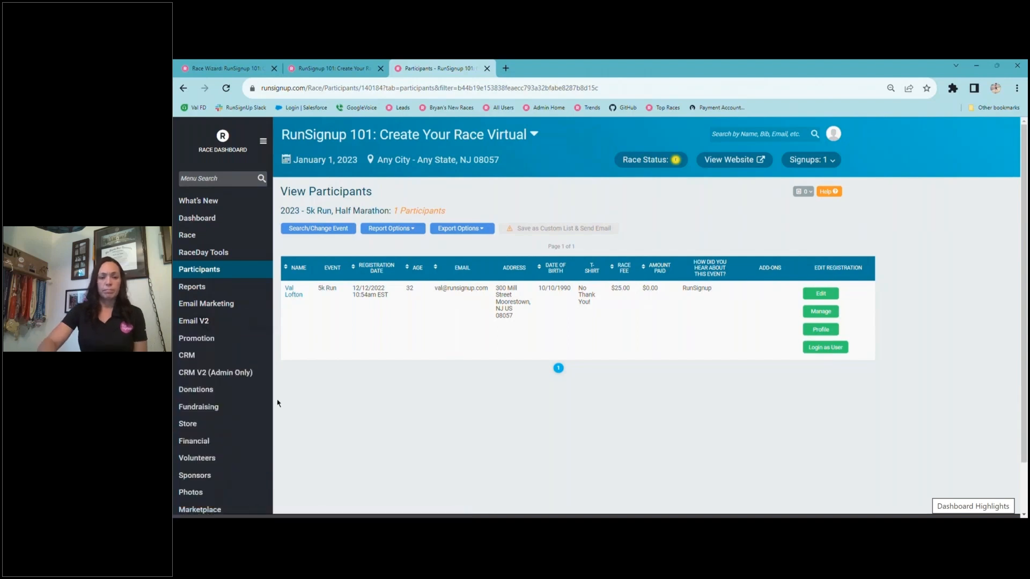
pyautogui.click(213, 392)
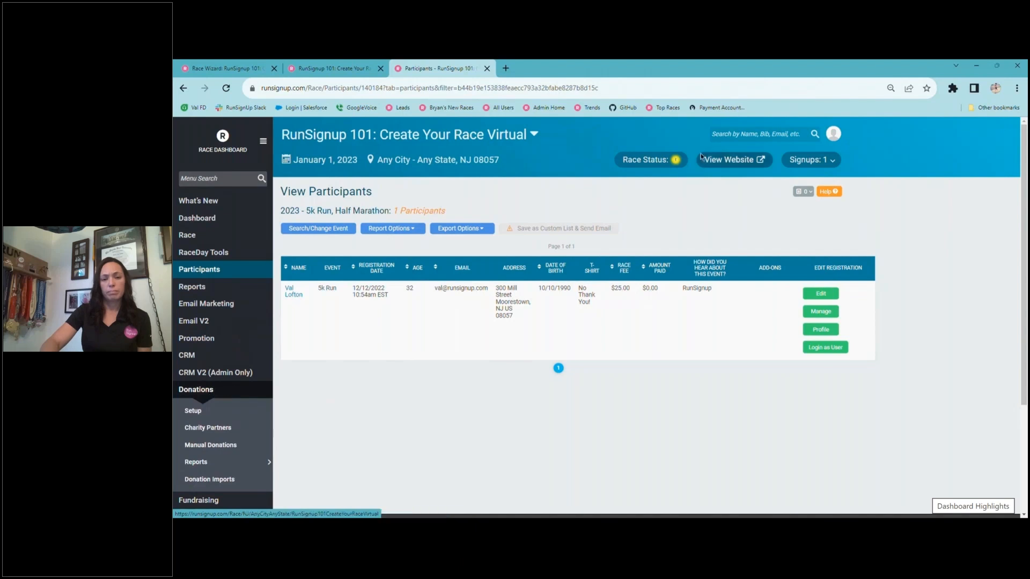
pyautogui.click(673, 160)
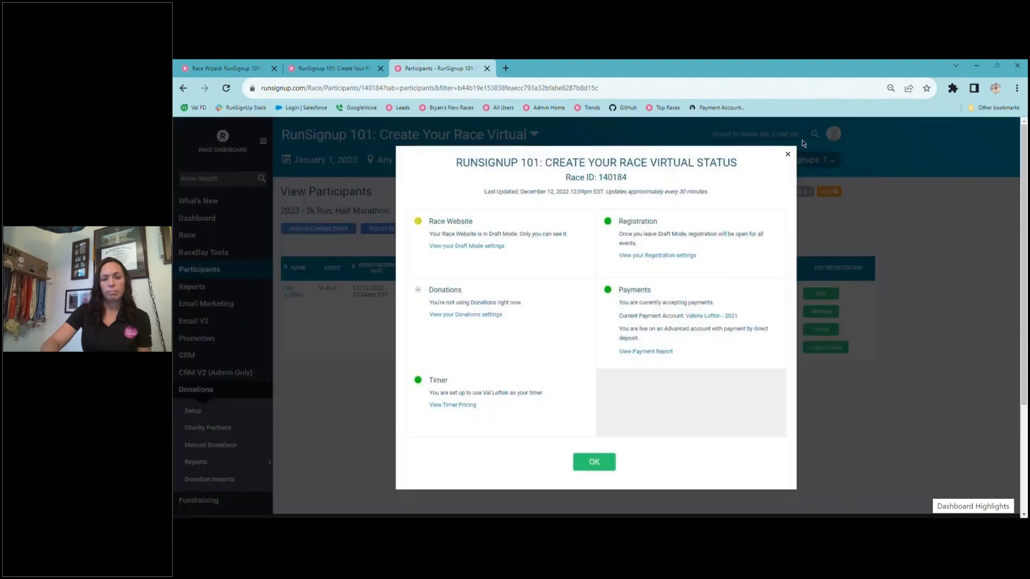
pyautogui.click(788, 154)
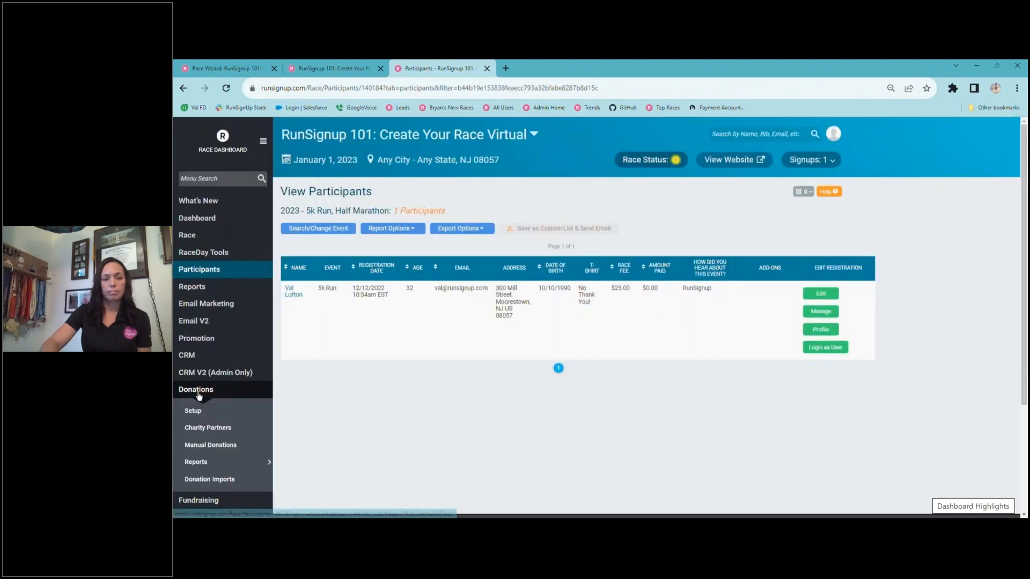
# Enable donations with the description 'Donate to us!' and open the donation page customizations
pyautogui.click(193, 411)
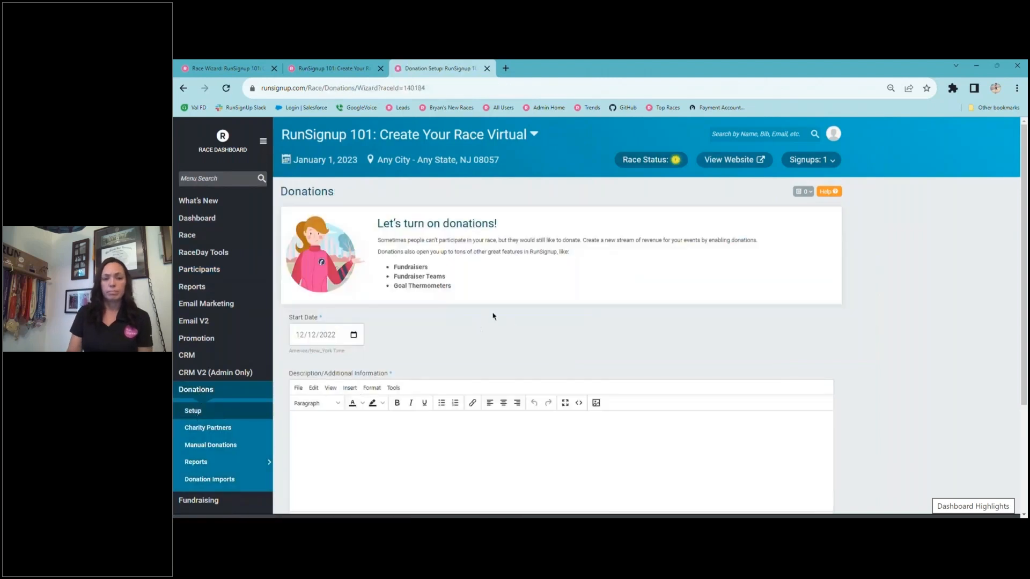
pyautogui.scroll(-3, 1026, 177)
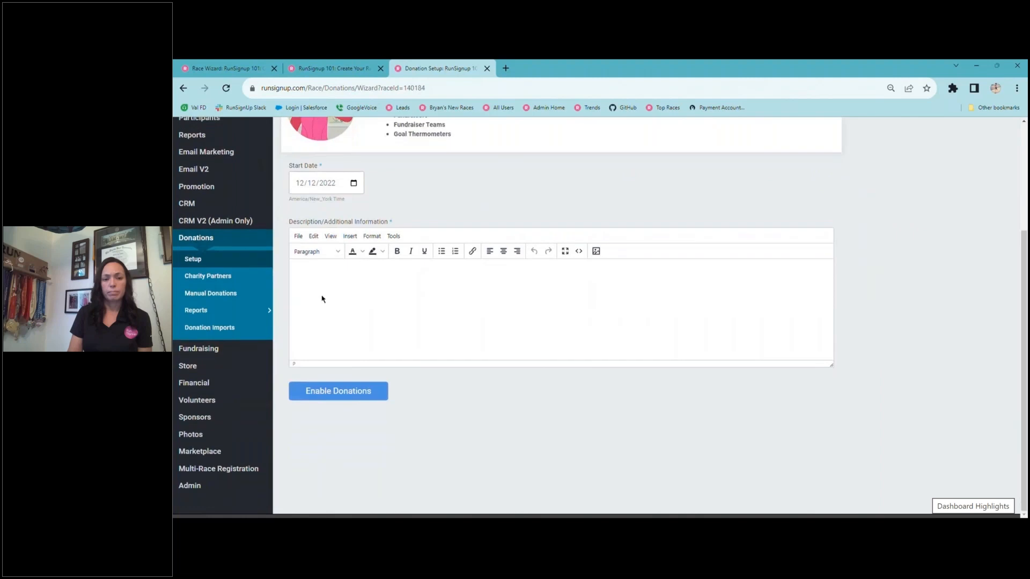
pyautogui.write('Donate to us')
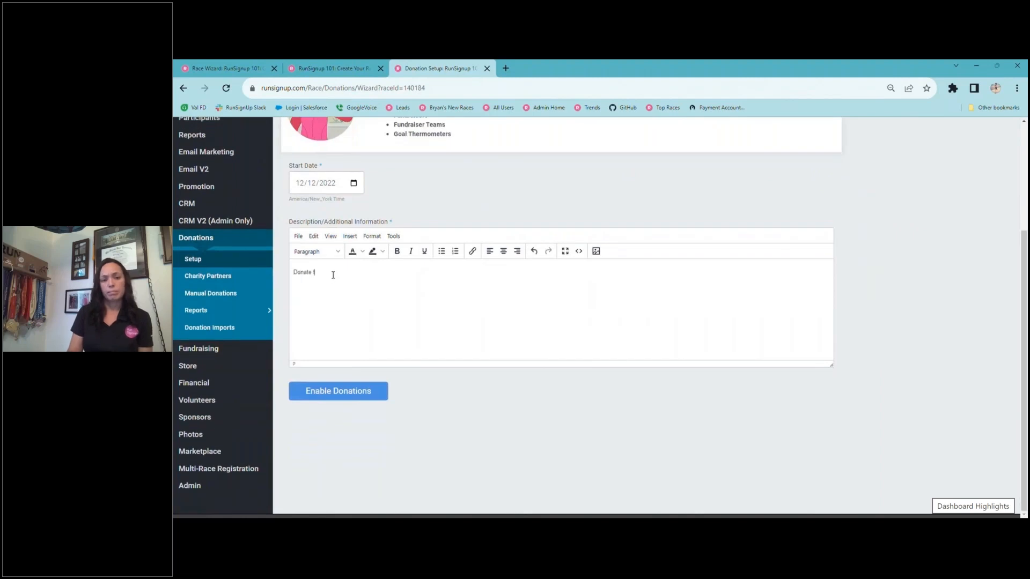
pyautogui.write('!')
pyautogui.click(325, 393)
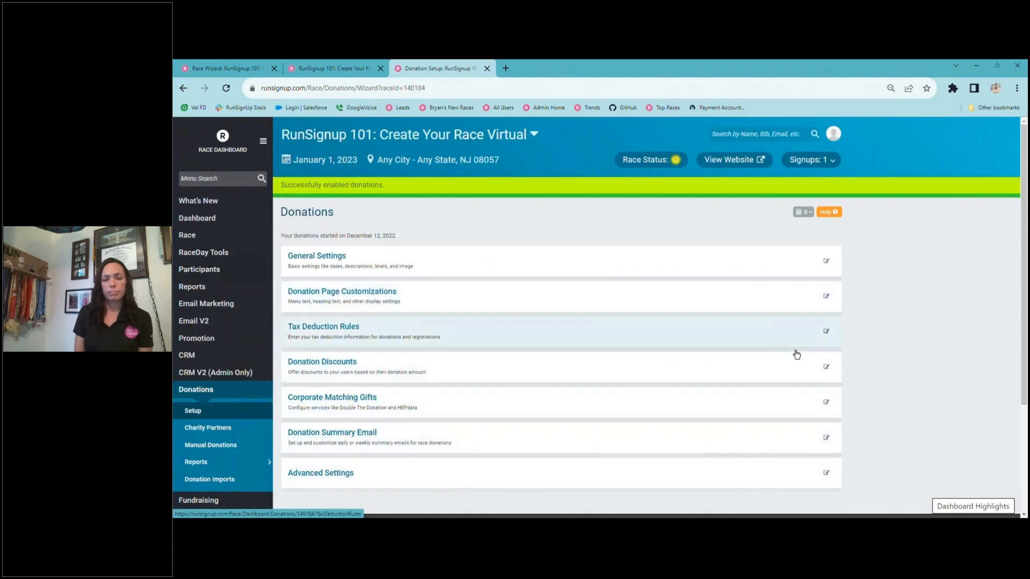
pyautogui.click(768, 305)
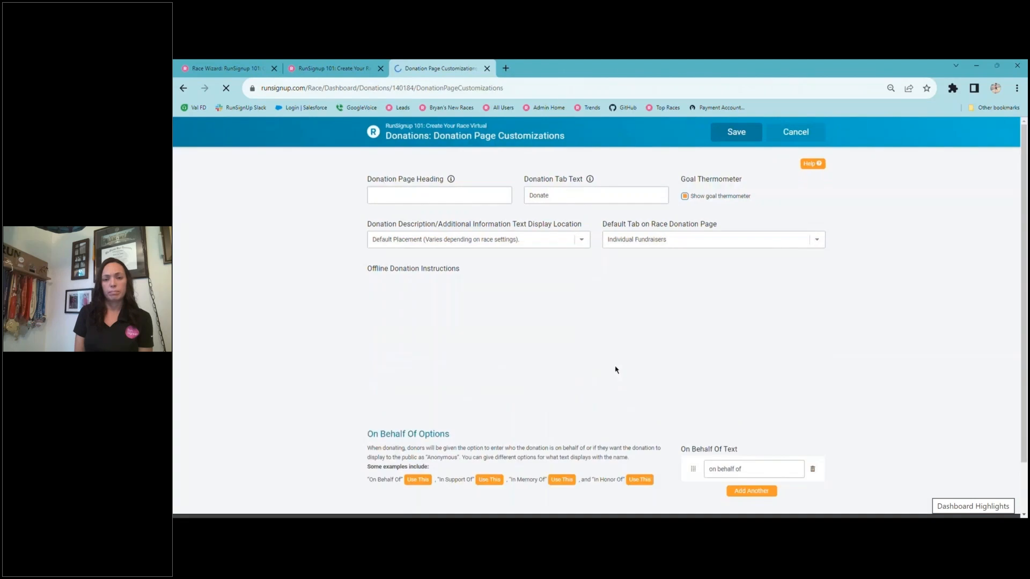
# Review the Donation Page Customizations and cancel out without saving any changes
pyautogui.scroll(-1, 1024, 211)
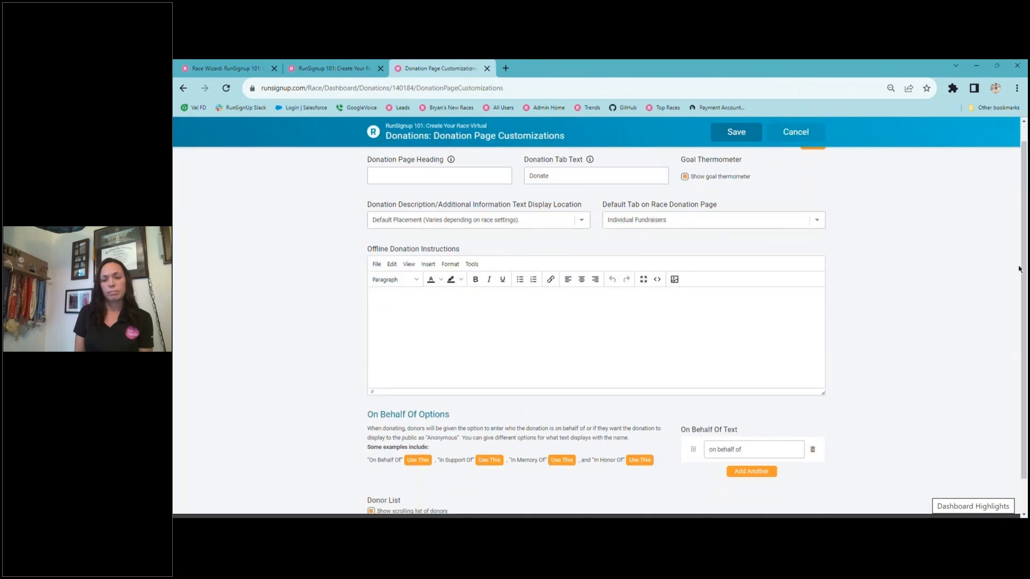
pyautogui.scroll(-2, 878, 370)
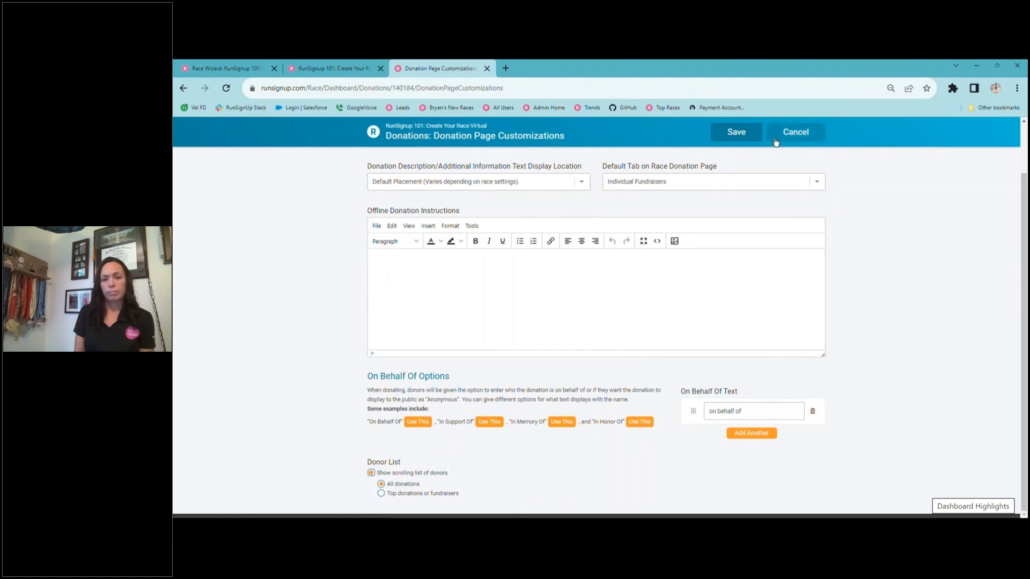
pyautogui.click(792, 133)
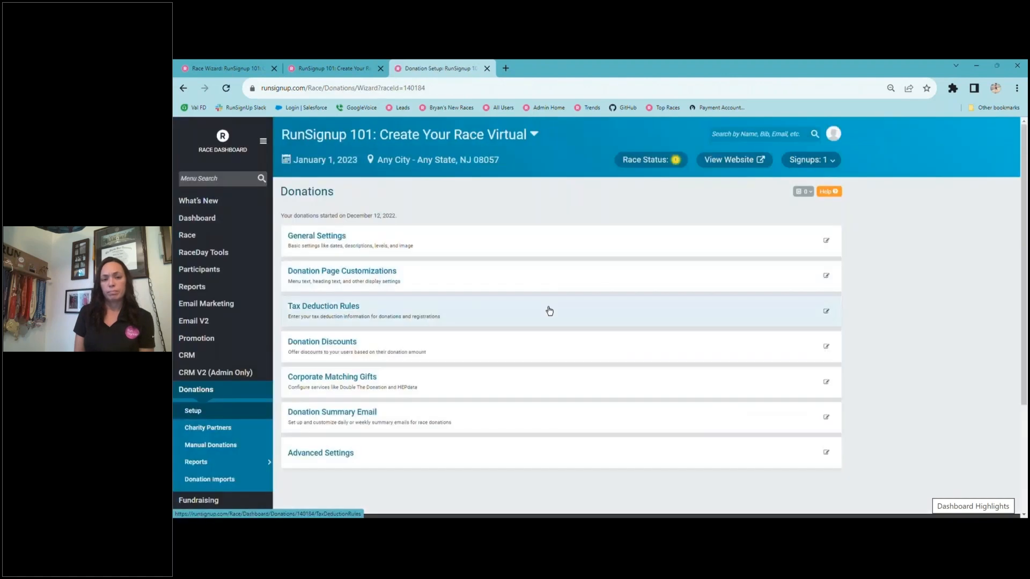
# Add donation levels of 25.00, 50.00 and 100.00 in General Settings and save
pyautogui.click(534, 253)
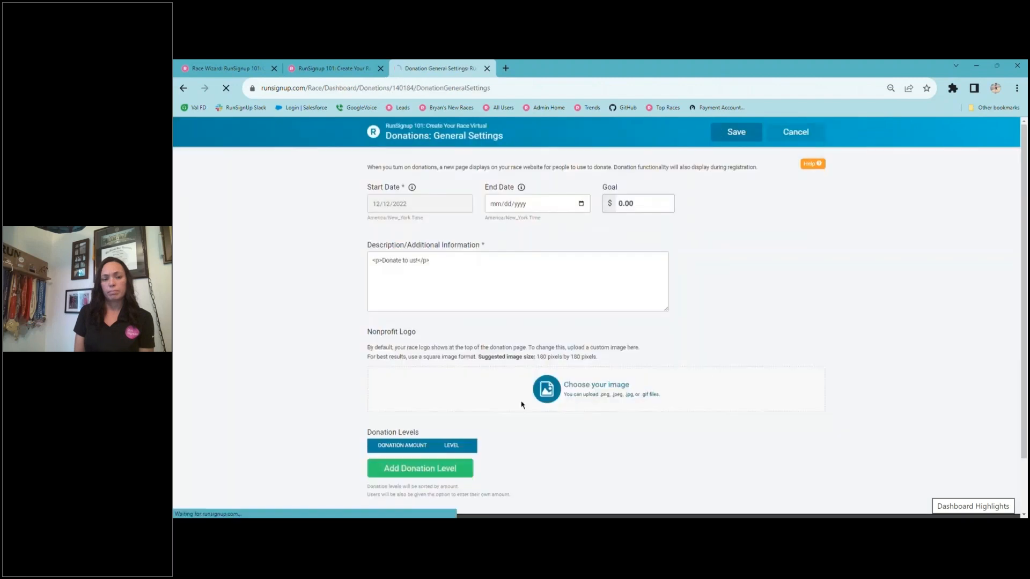
pyautogui.scroll(-3, 1023, 291)
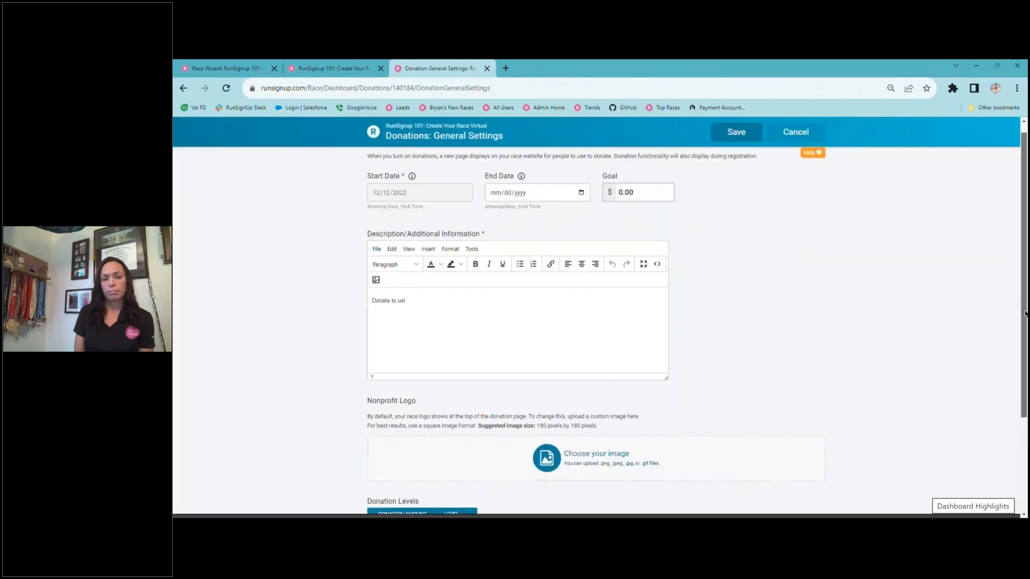
pyautogui.click(384, 409)
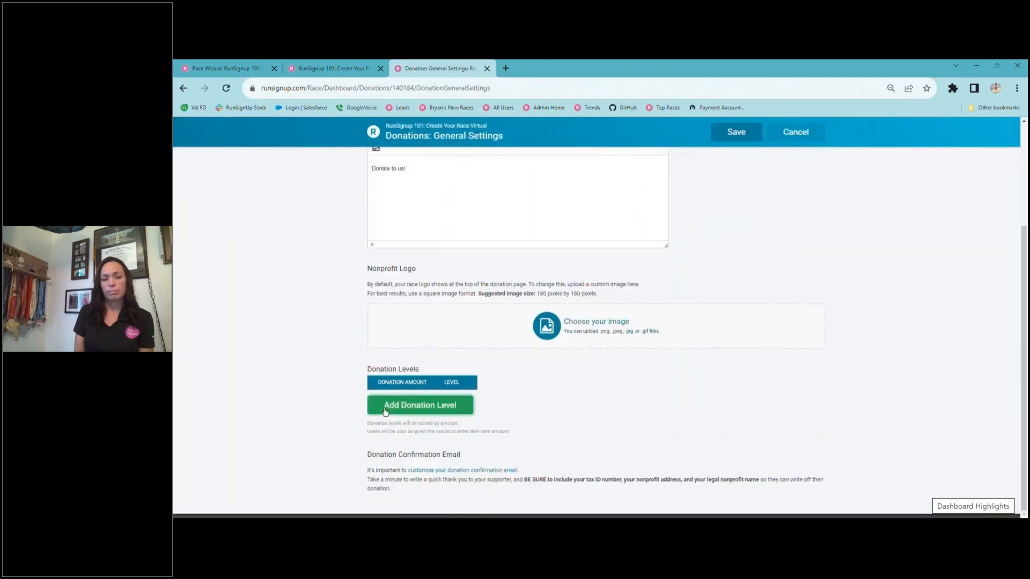
pyautogui.click(384, 402)
pyautogui.write('25.00')
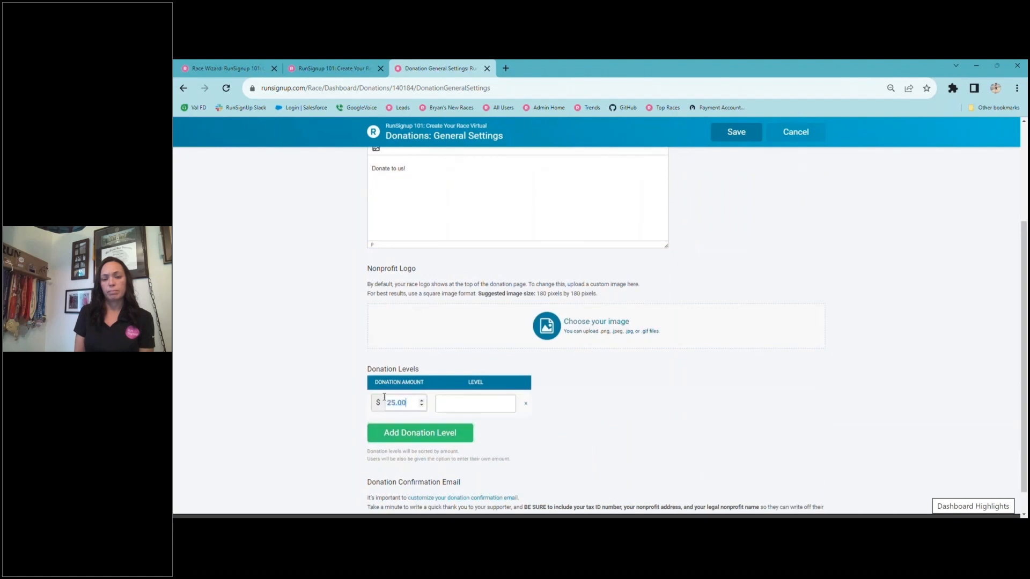
pyautogui.click(410, 432)
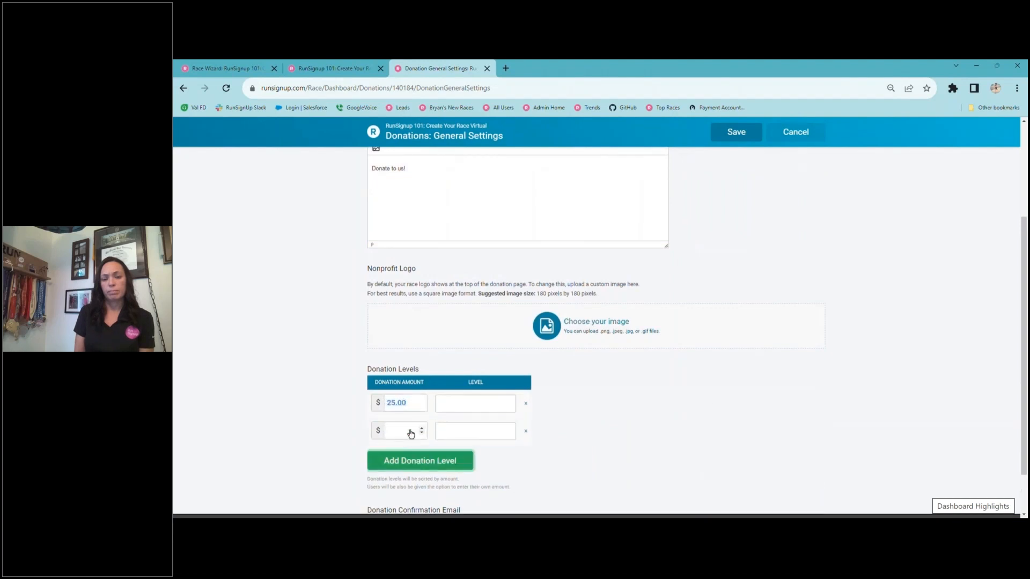
pyautogui.click(409, 429)
pyautogui.write('50.00')
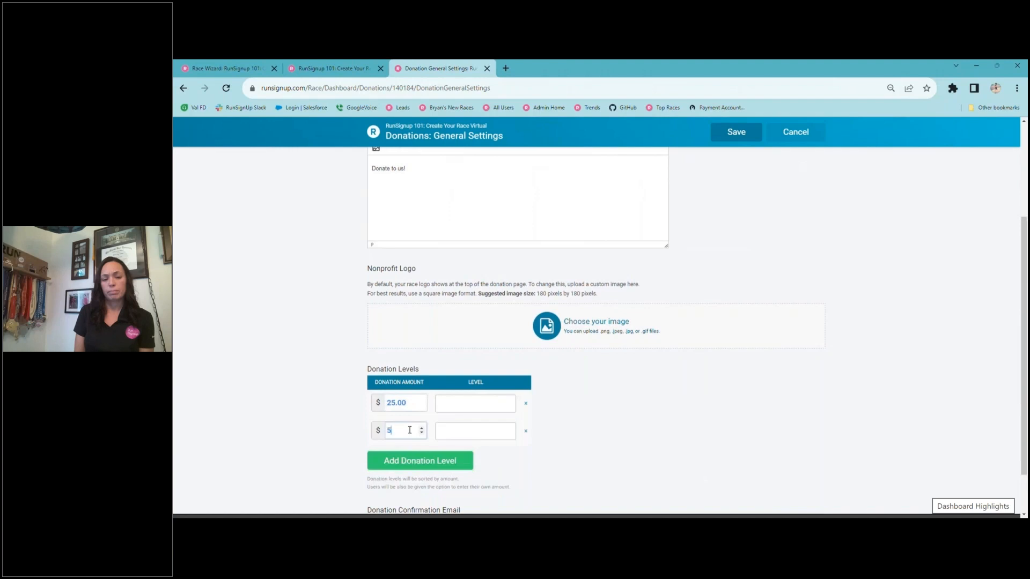
pyautogui.click(417, 459)
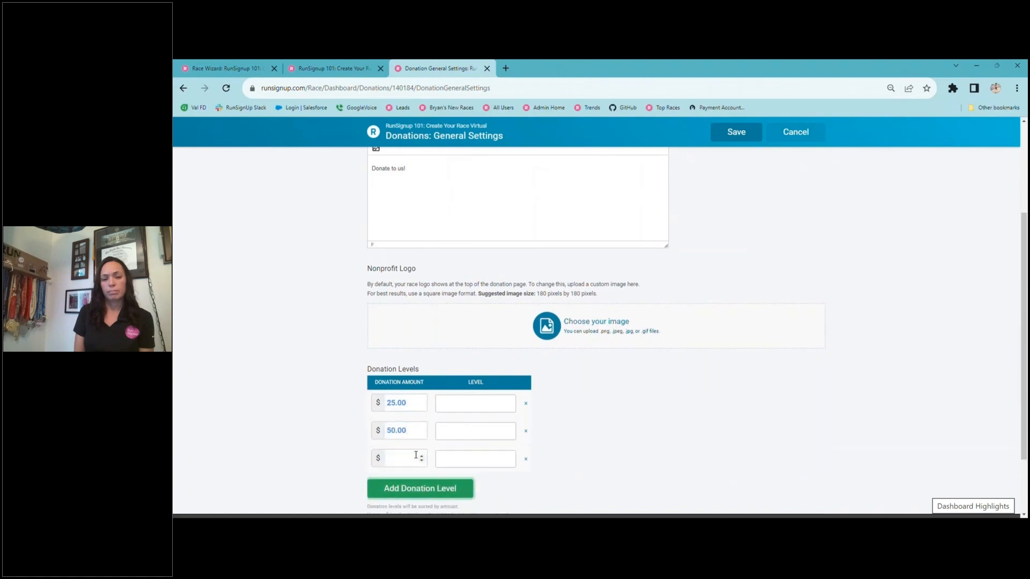
pyautogui.click(404, 456)
pyautogui.write('100.00')
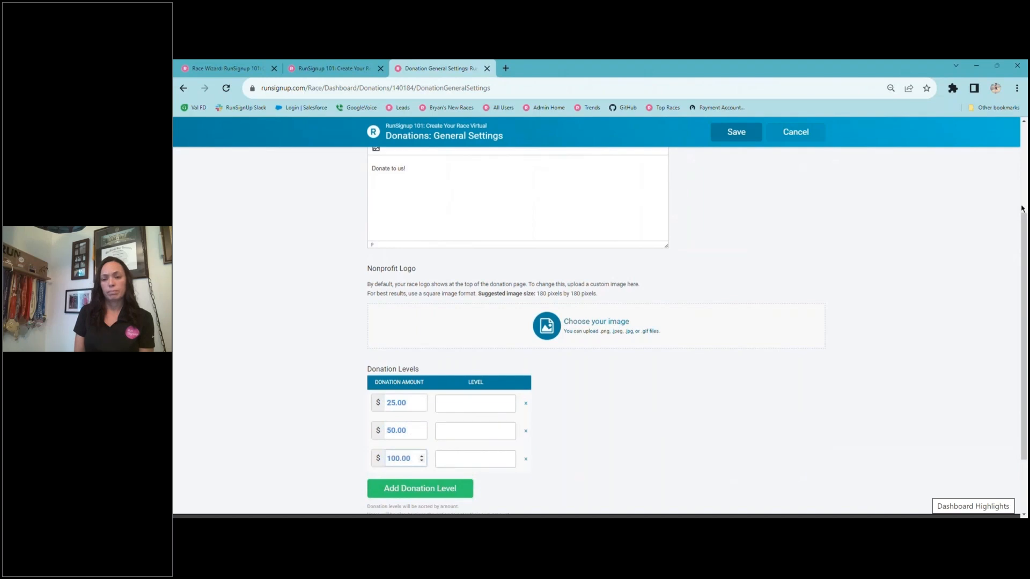
pyautogui.moveTo(1022, 208); pyautogui.dragTo(1022, 266)
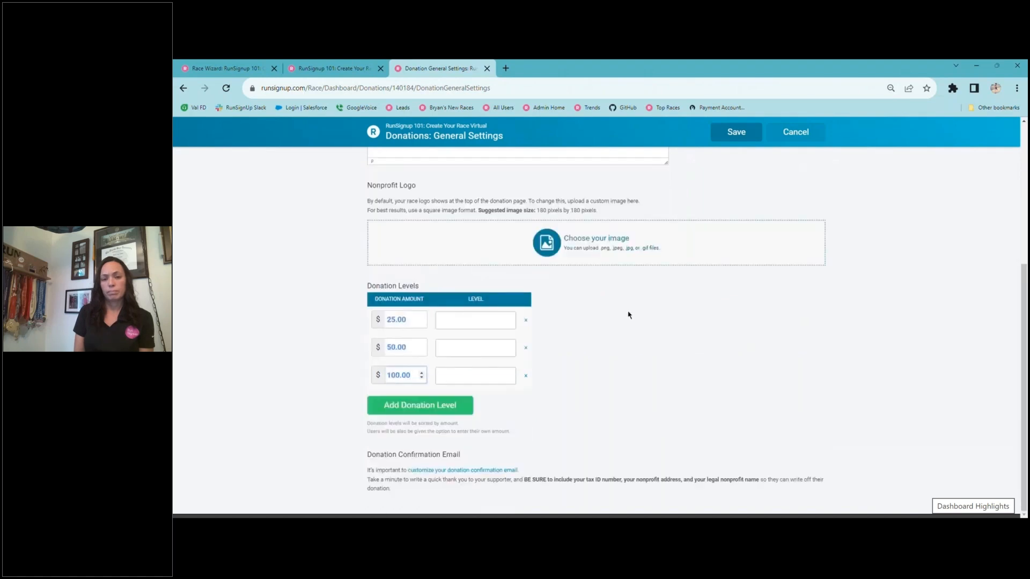
pyautogui.click(735, 133)
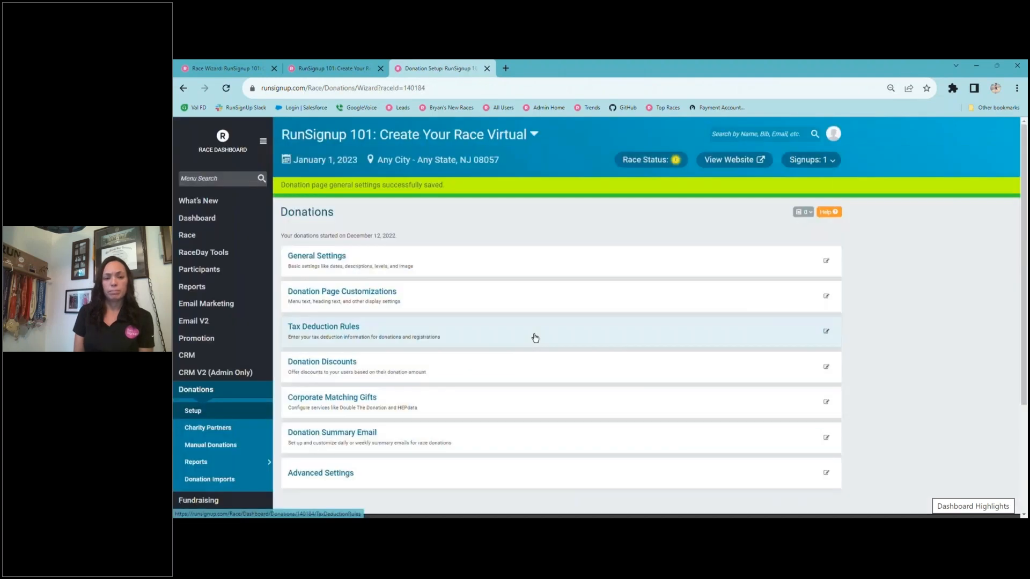
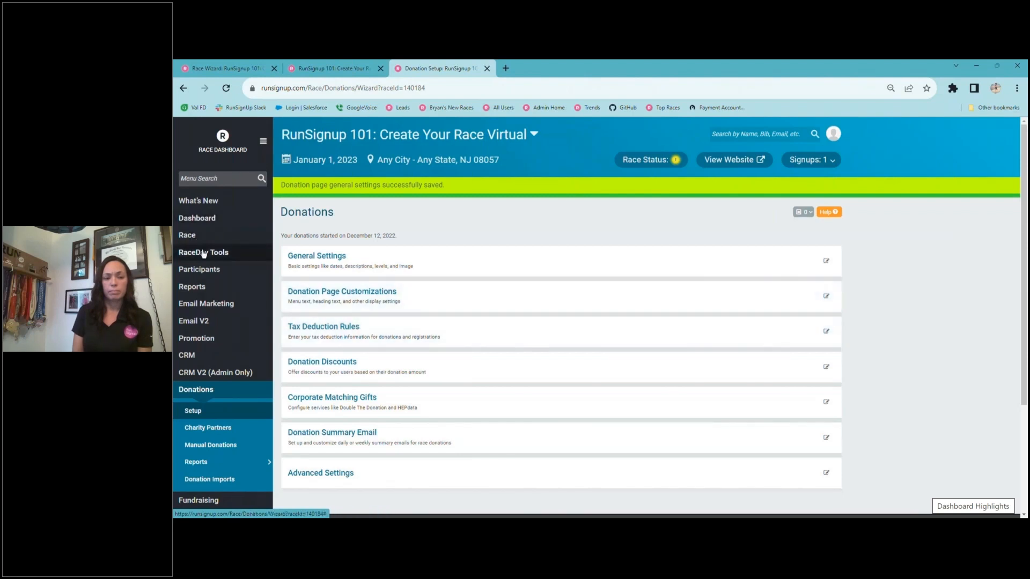
# Open Configure Virtual Results under RaceDay Tools to list the 5k Run and Half Marathon
pyautogui.click(204, 253)
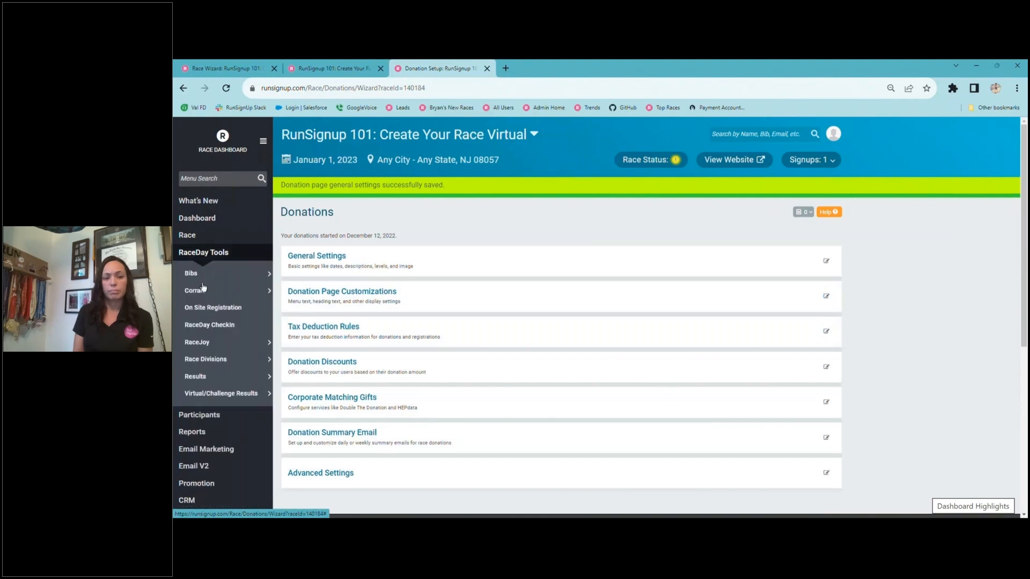
pyautogui.moveTo(212, 398)
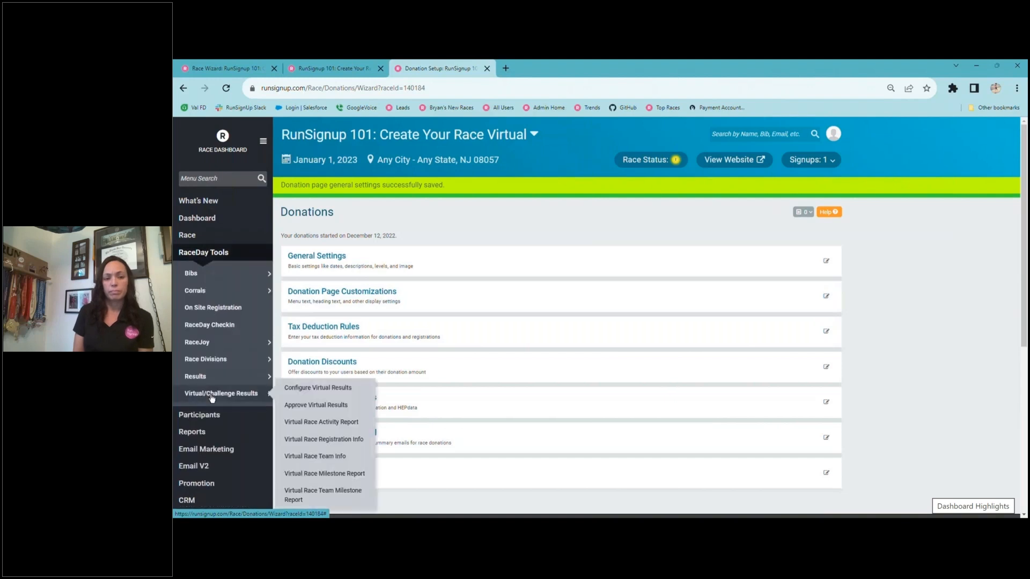
pyautogui.click(340, 396)
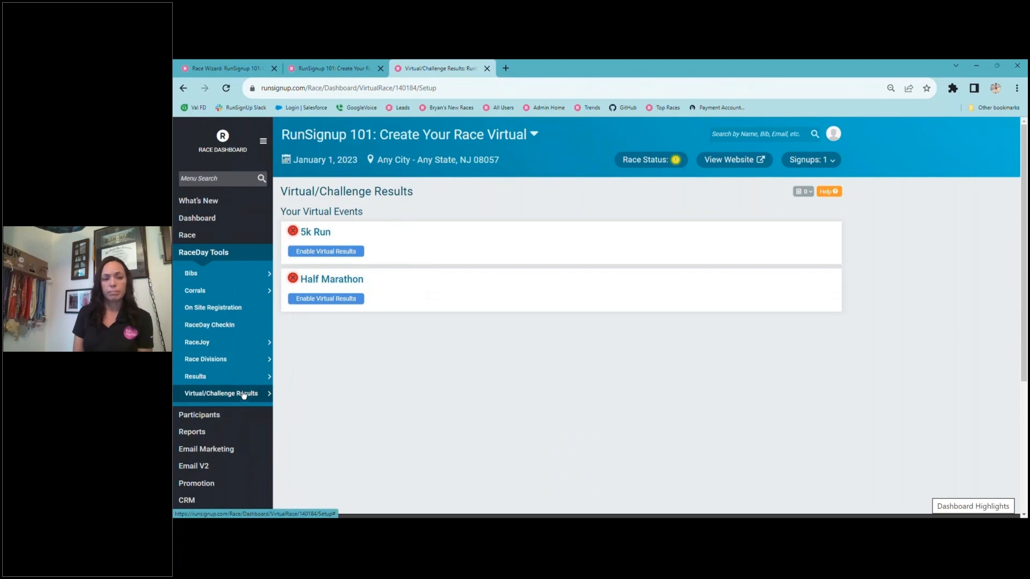
# Search the dashboard pages for shipping and open the Shipping setup page
pyautogui.click(211, 257)
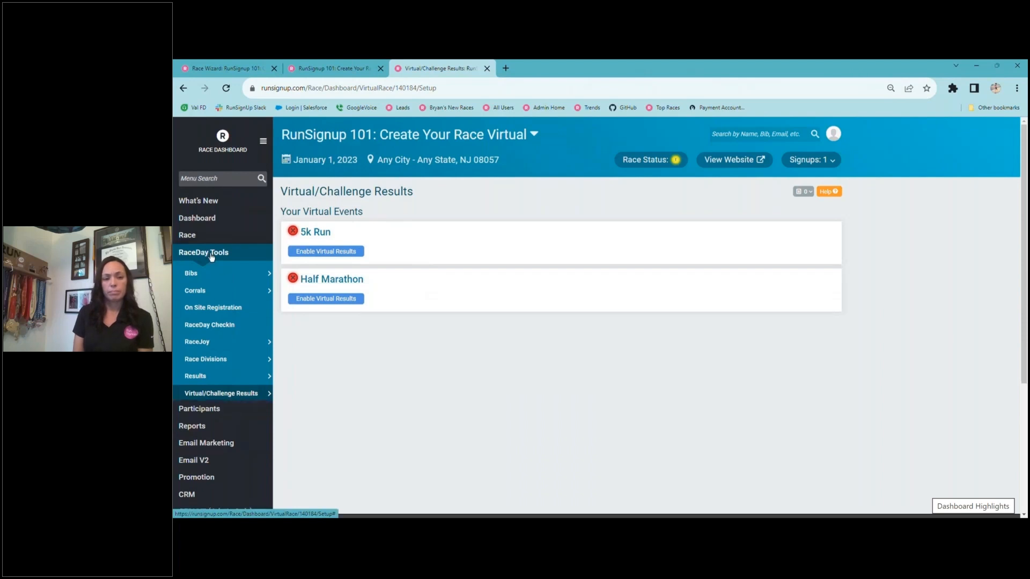
pyautogui.click(209, 178)
pyautogui.write('stipp')
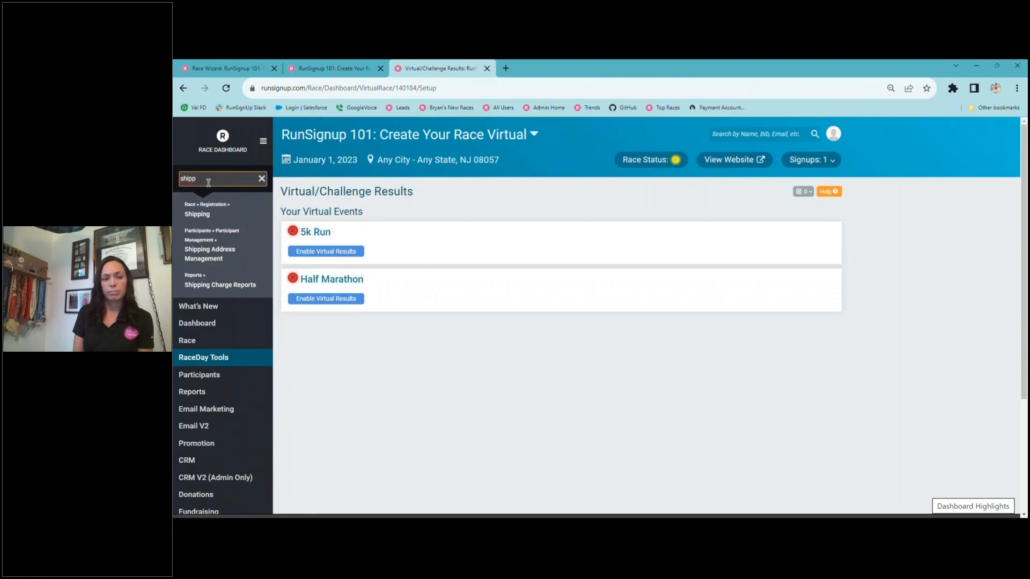
pyautogui.click(213, 211)
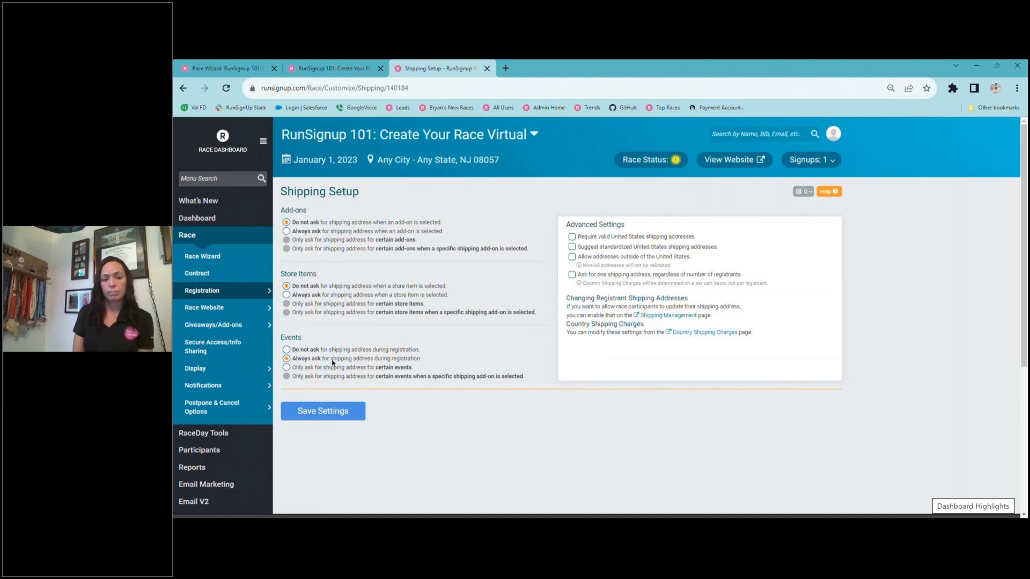
# Set Events to 'Always ask for shipping address during registration' and save the settings
pyautogui.click(287, 368)
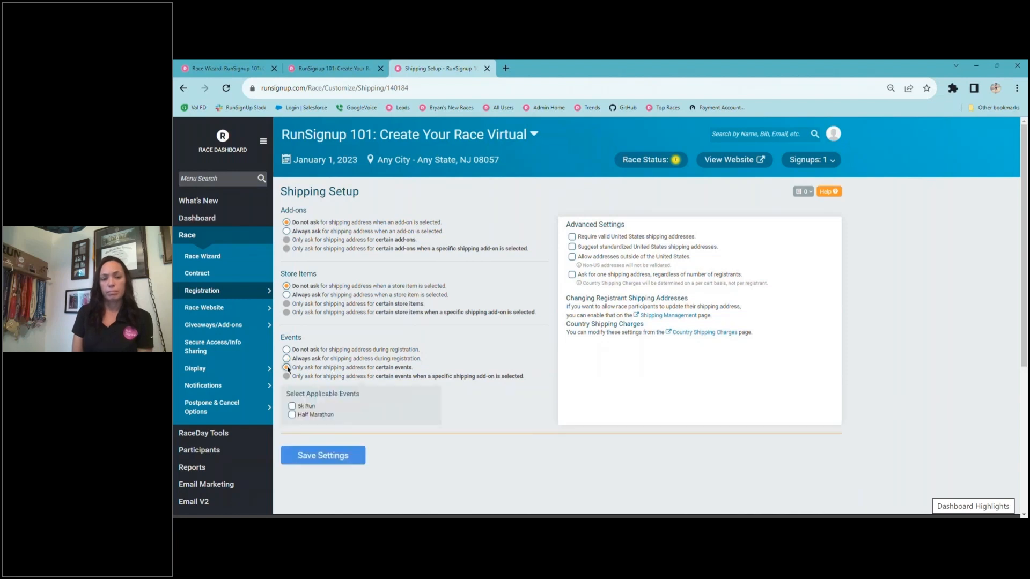
pyautogui.click(292, 415)
pyautogui.click(287, 359)
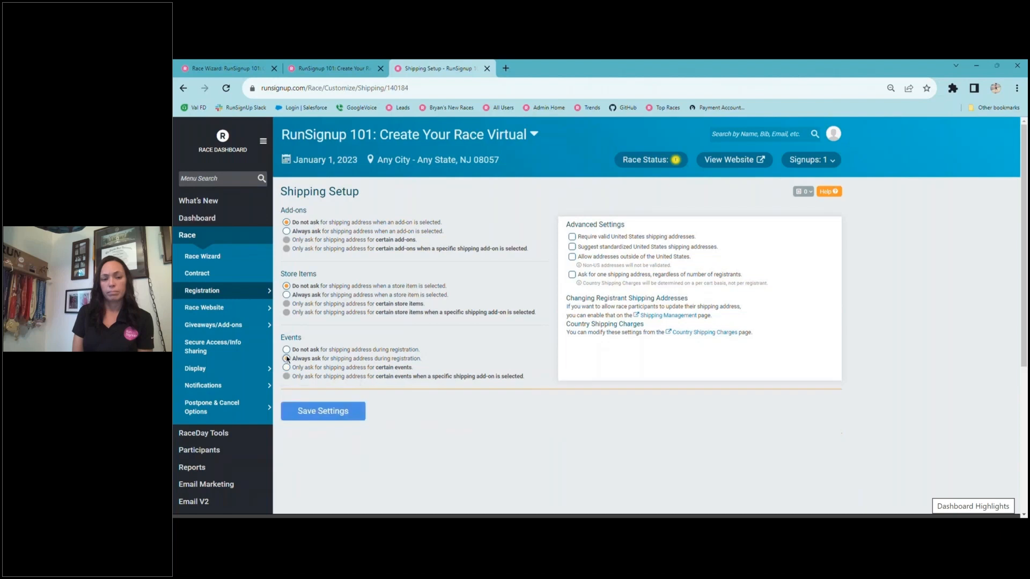
pyautogui.click(323, 406)
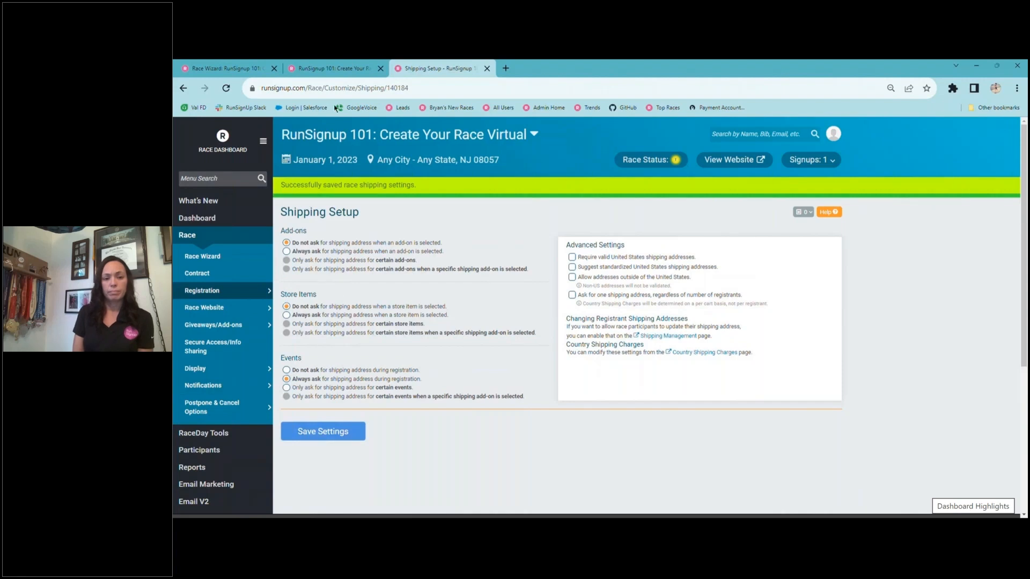
# Check the race's public website, then return to the Shipping setup page
pyautogui.click(340, 62)
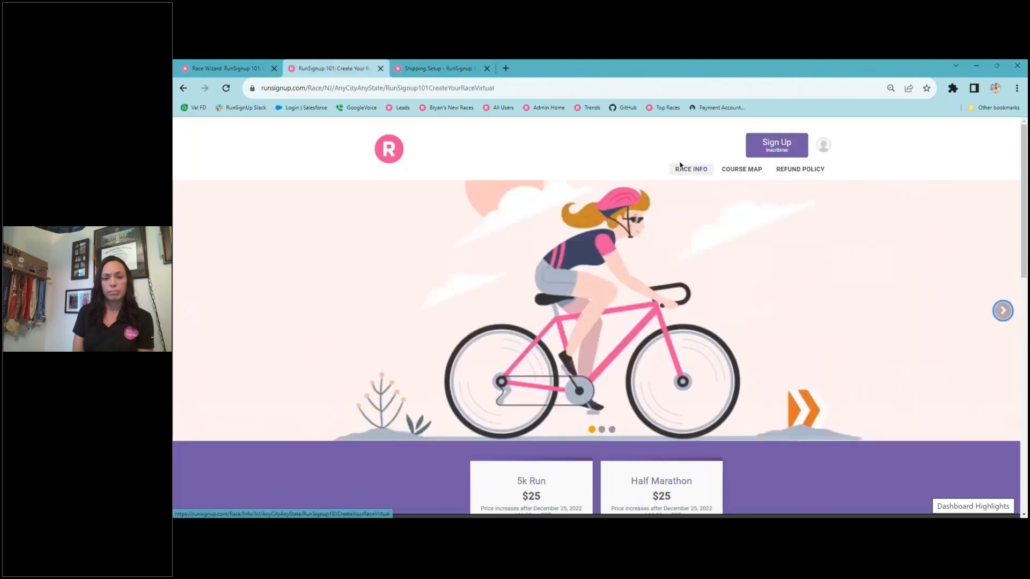
pyautogui.click(435, 69)
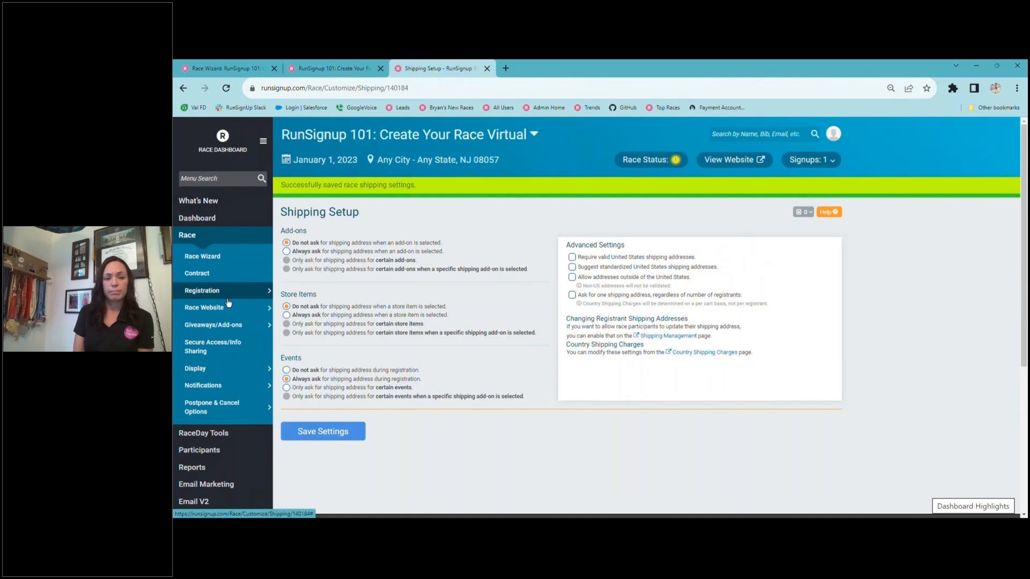
pyautogui.moveTo(228, 307)
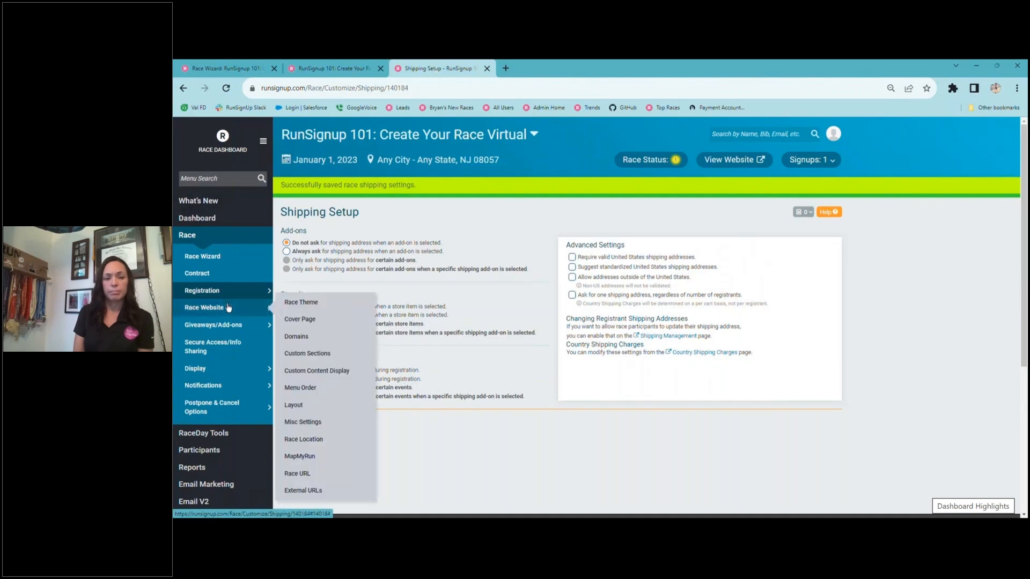
# In Misc Settings, replace the 'Race' custom wording with 'virtual race', save, and view the public site
pyautogui.click(292, 422)
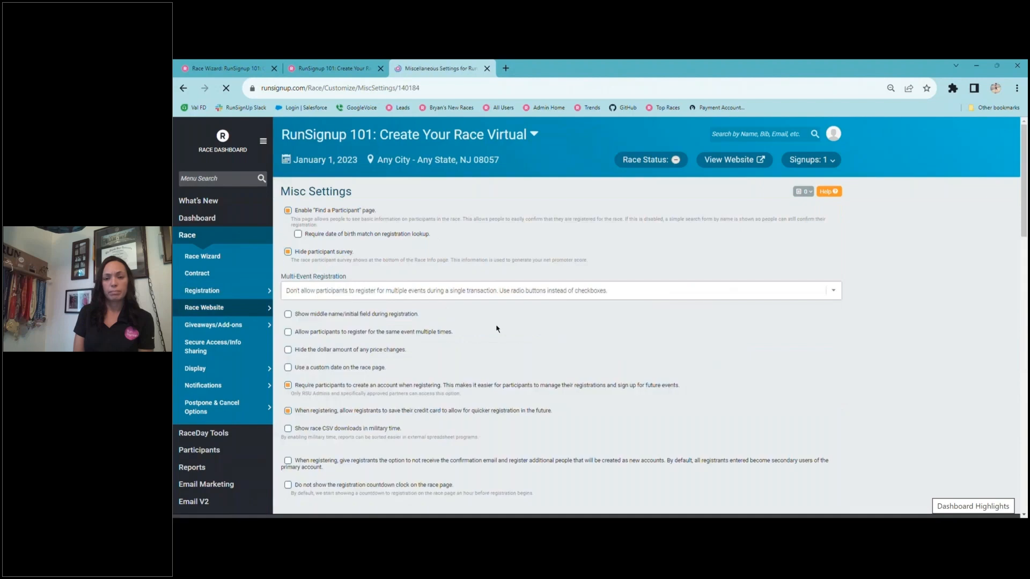
pyautogui.moveTo(1023, 172); pyautogui.dragTo(1023, 357)
pyautogui.scroll(-1, 424, 312)
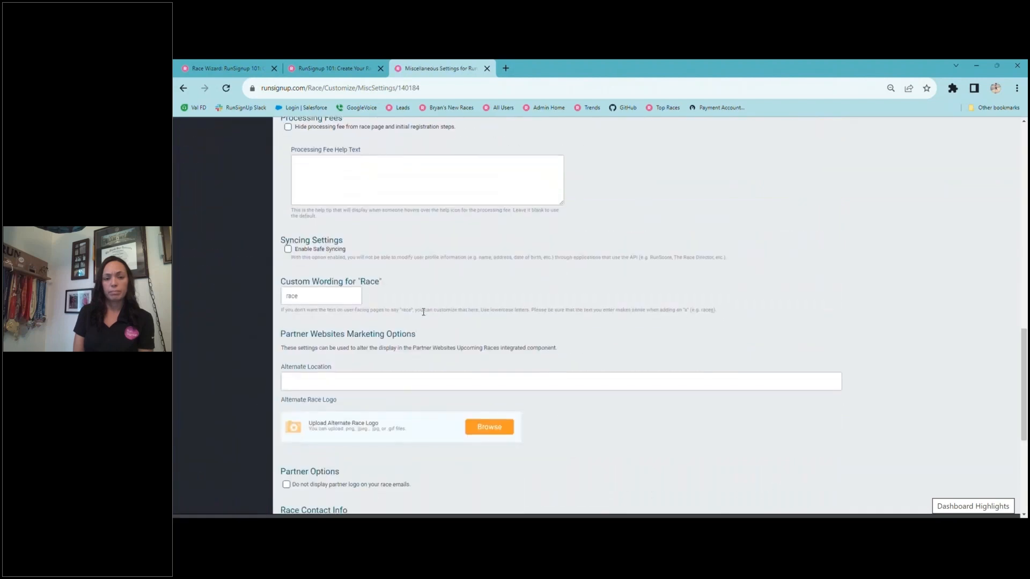
pyautogui.doubleClick(296, 295)
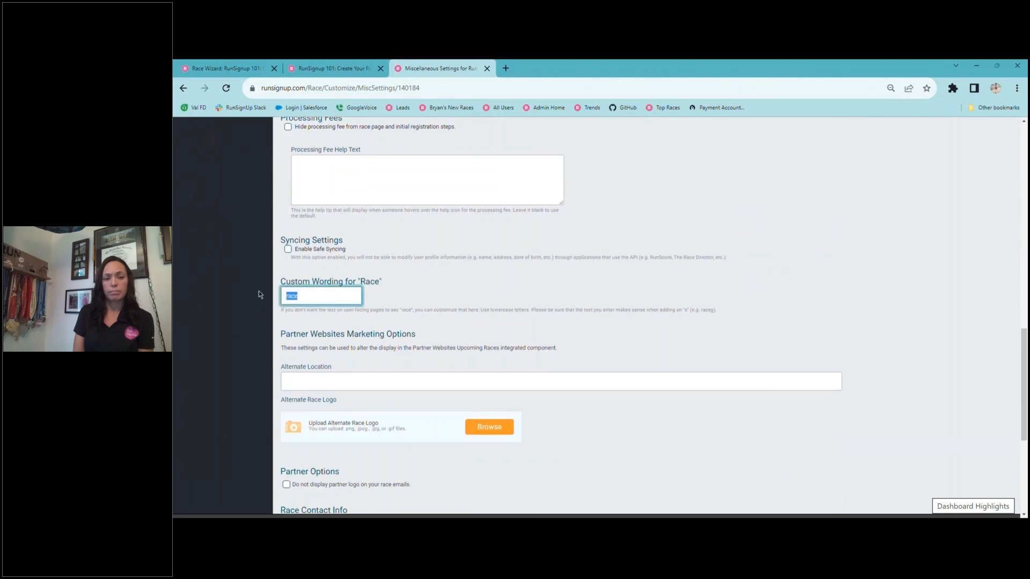
pyautogui.write('virt')
pyautogui.press('Down')
pyautogui.press('Down')
pyautogui.press('Return')
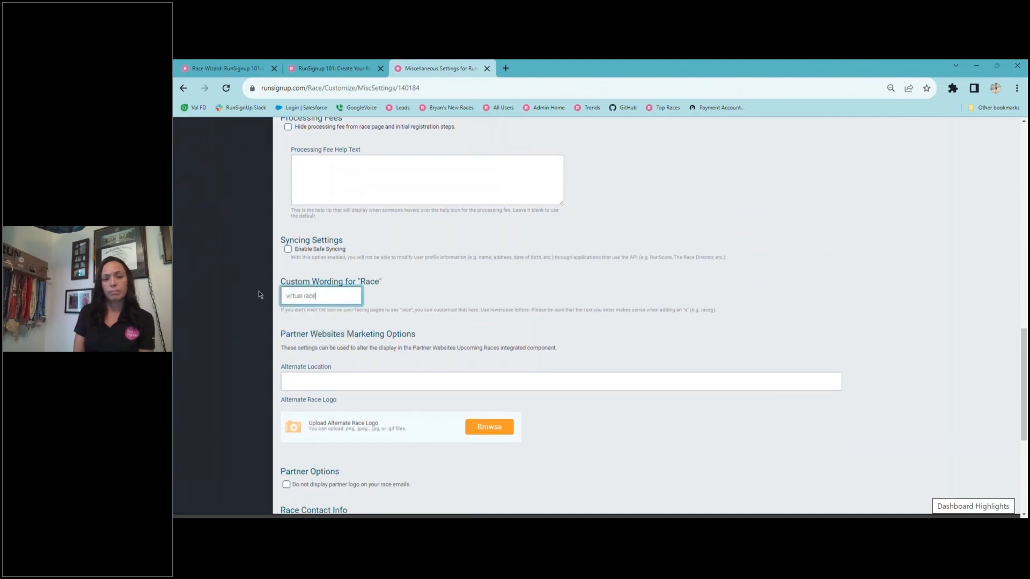
pyautogui.scroll(-2, 346, 346)
pyautogui.scroll(-2, 346, 346)
pyautogui.click(322, 480)
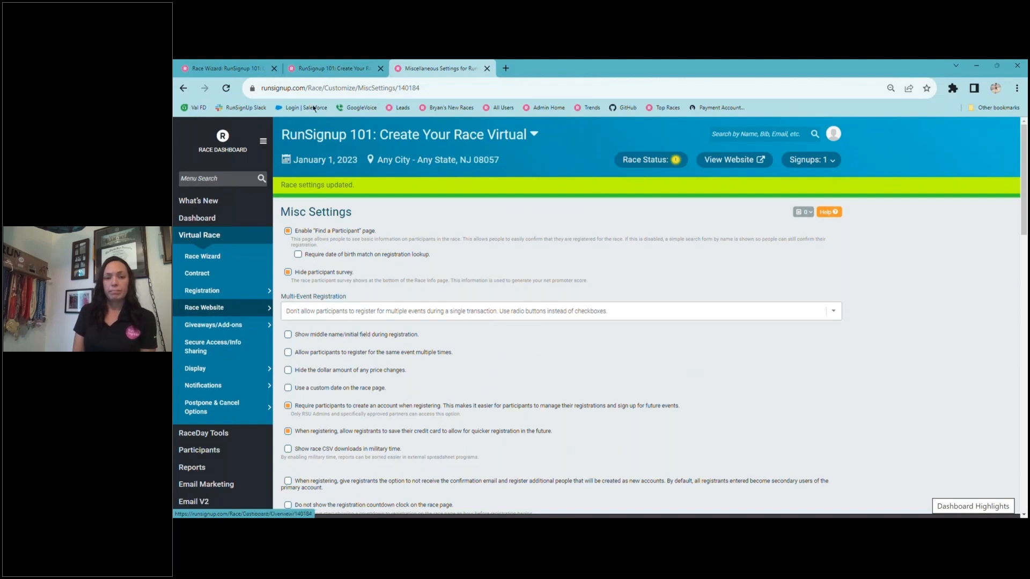
pyautogui.click(320, 68)
pyautogui.press('F5')
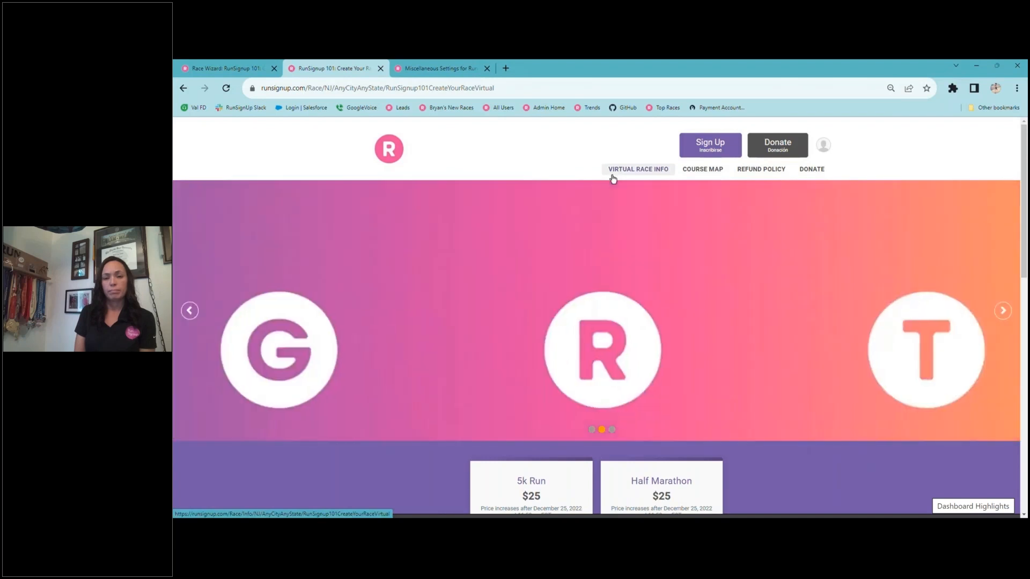
pyautogui.click(427, 69)
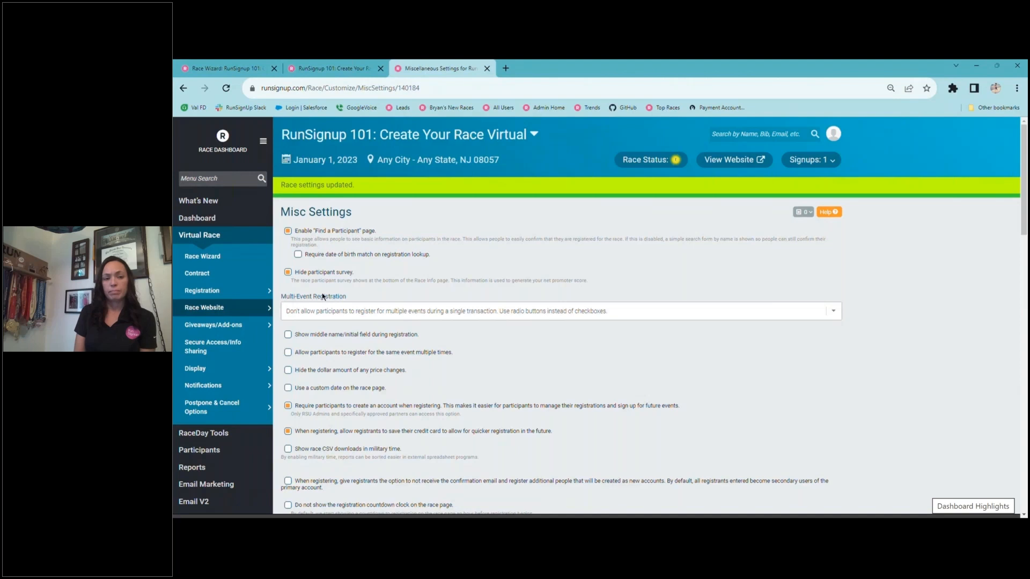
pyautogui.click(333, 68)
pyautogui.scroll(-1, 1026, 214)
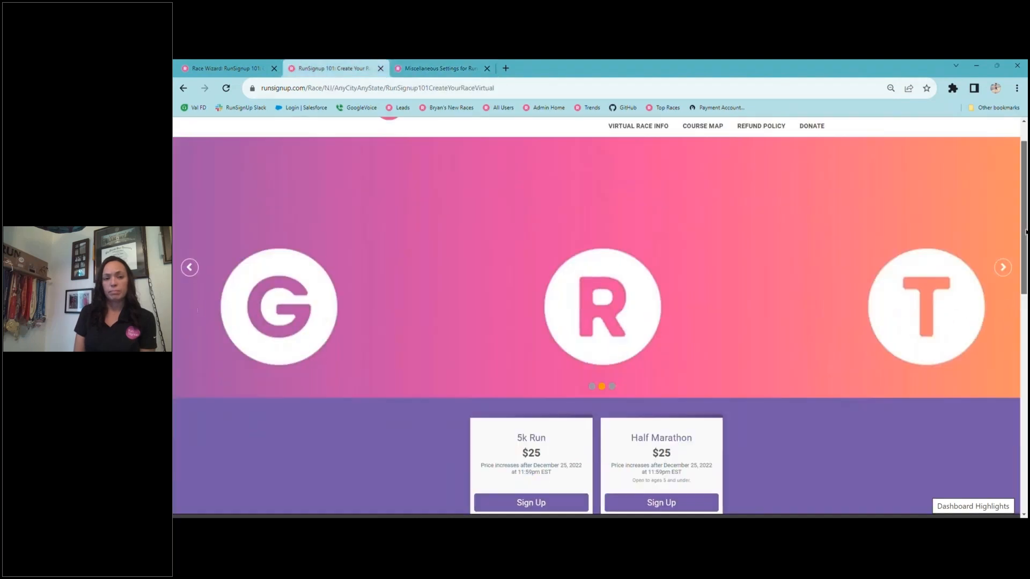
pyautogui.click(435, 70)
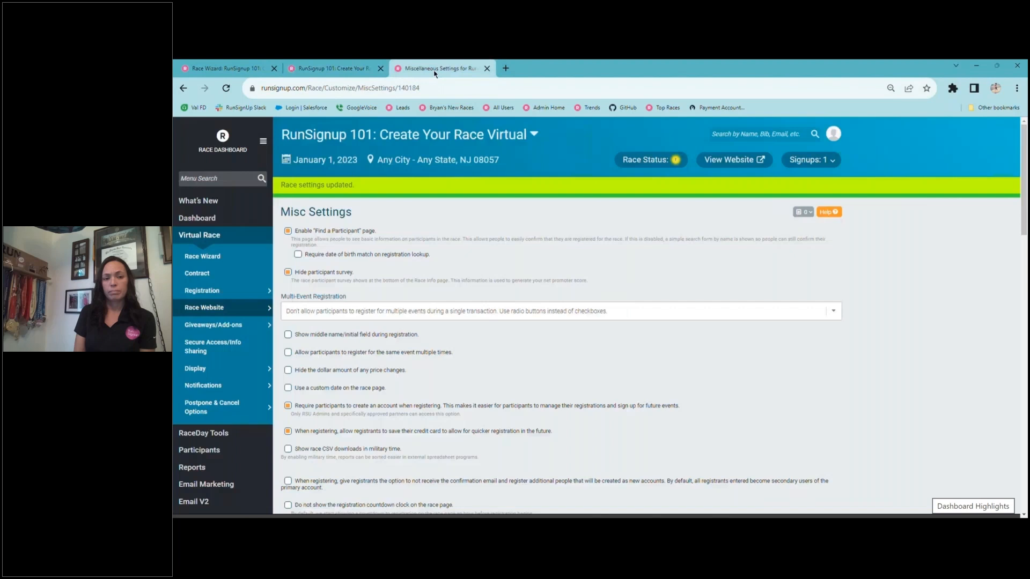
pyautogui.click(237, 311)
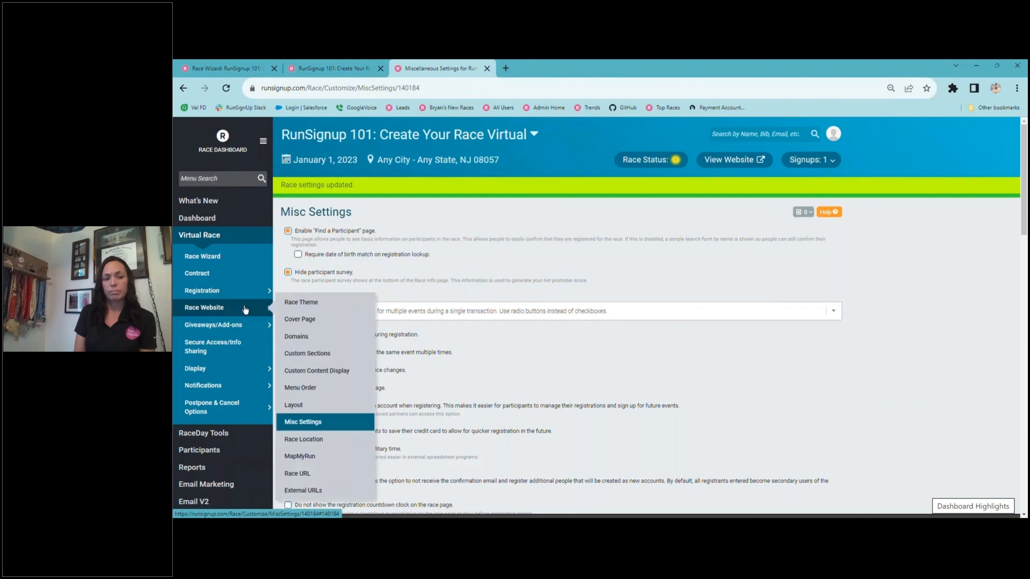
# Open the Race Location settings and save them
pyautogui.click(300, 440)
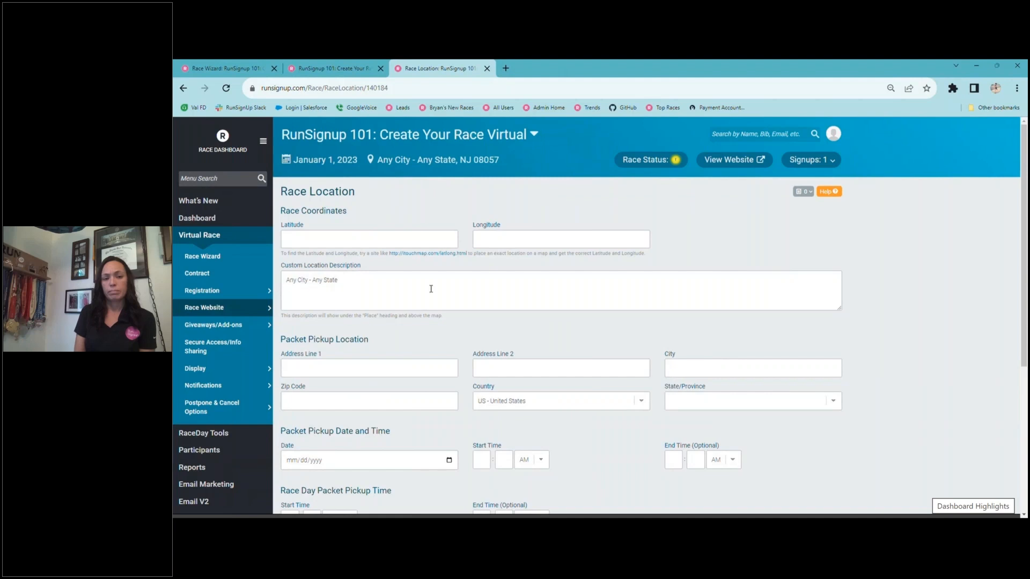
pyautogui.scroll(-5, 430, 288)
pyautogui.click(341, 476)
# Review the public site's Virtual Race Info page, then advance the presentation to slide 14
pyautogui.click(333, 68)
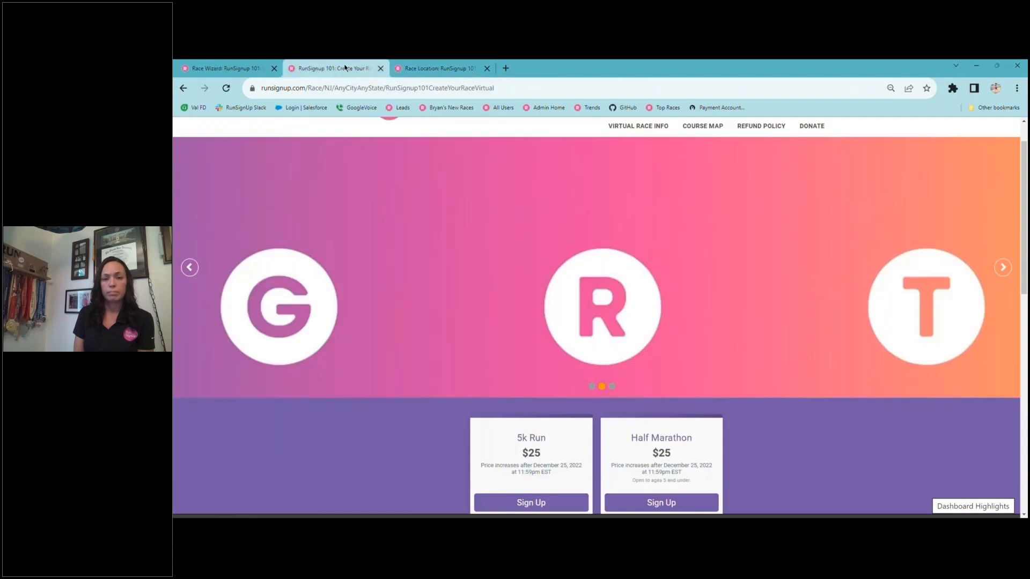
pyautogui.click(644, 129)
pyautogui.scroll(-5, 494, 288)
pyautogui.scroll(5, 494, 289)
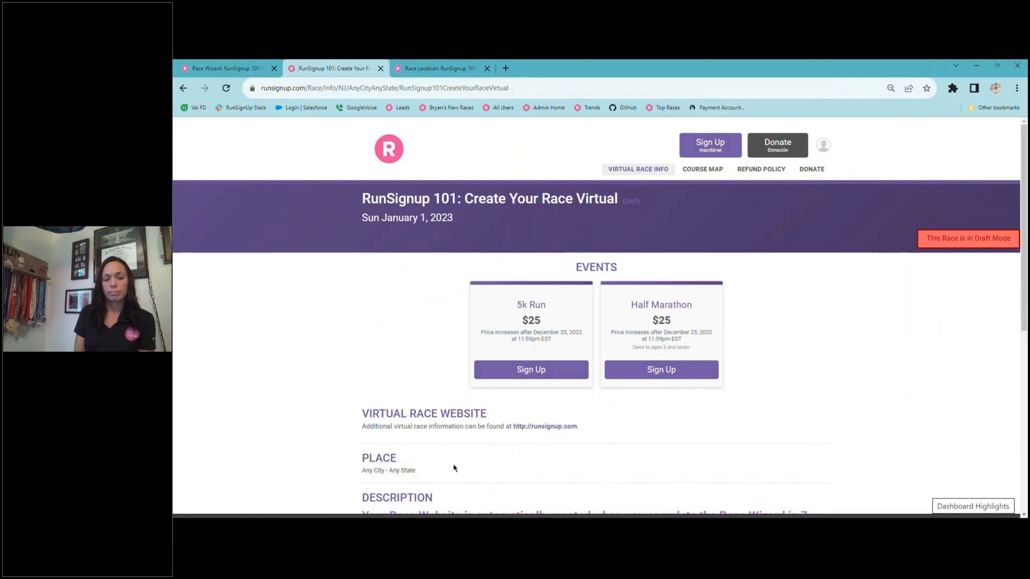
pyautogui.click(217, 66)
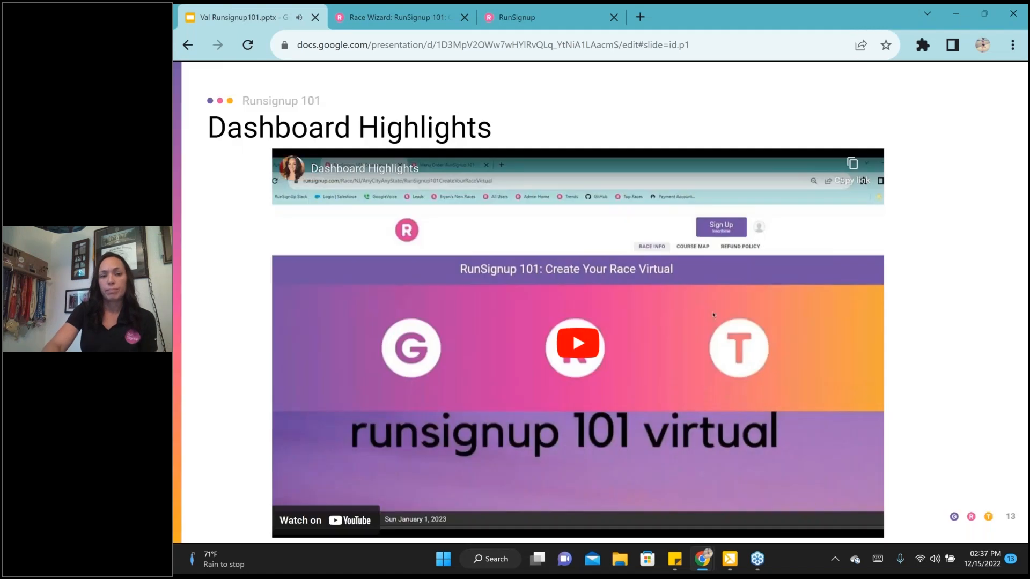
pyautogui.press('Right')
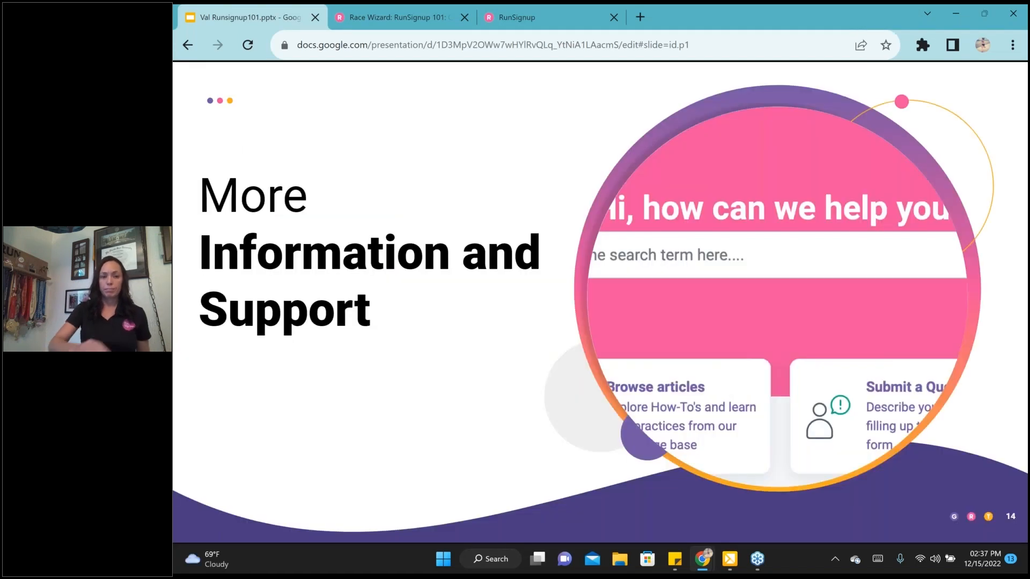
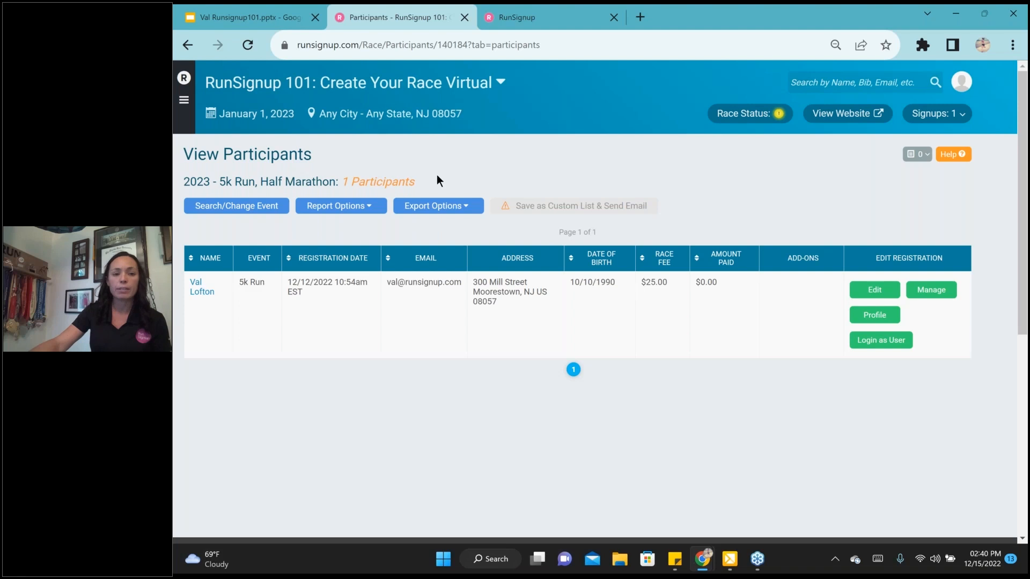
# Open the Report Options dropdown on the View Participants page
pyautogui.click(366, 206)
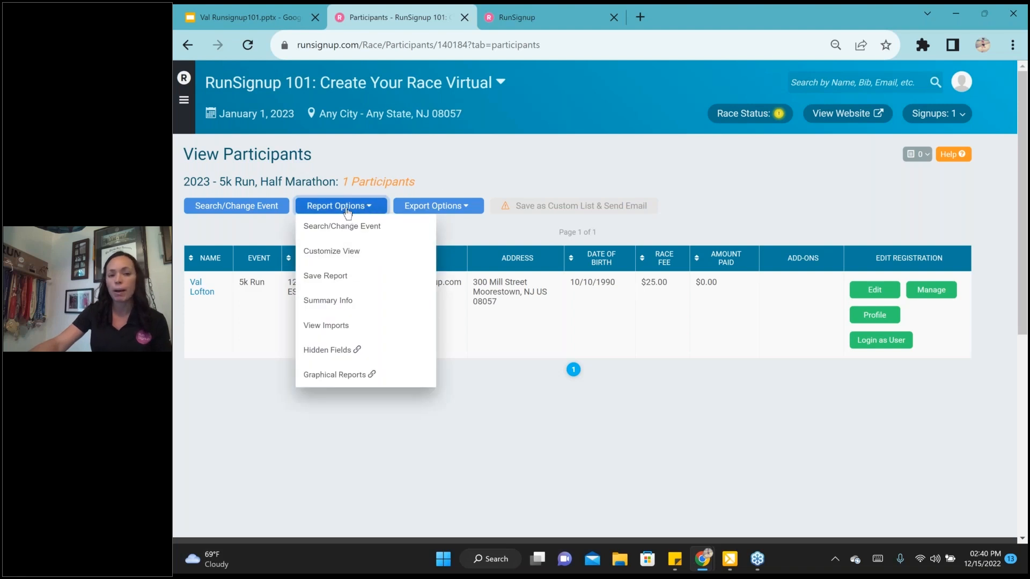
# Customize the report from all columns: add Gender and Age, and drop Registration Add-Ons
pyautogui.click(331, 251)
pyautogui.click(441, 109)
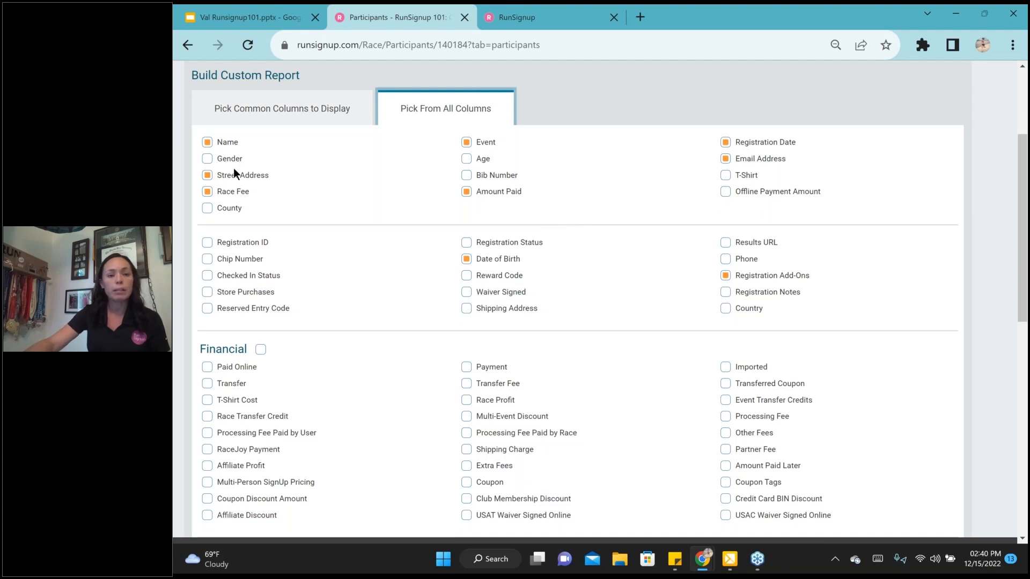
pyautogui.click(208, 158)
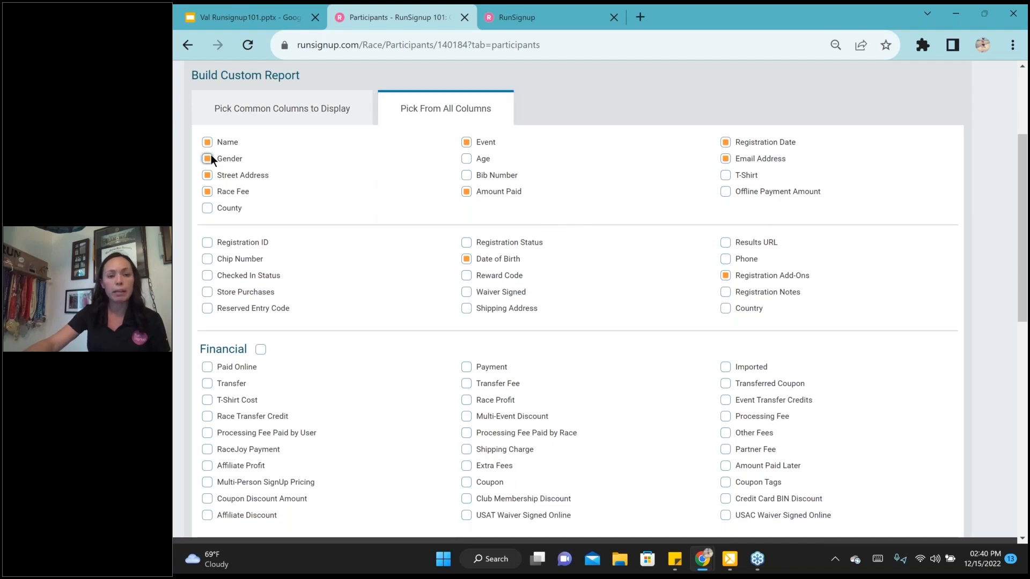
pyautogui.click(467, 141)
pyautogui.click(466, 159)
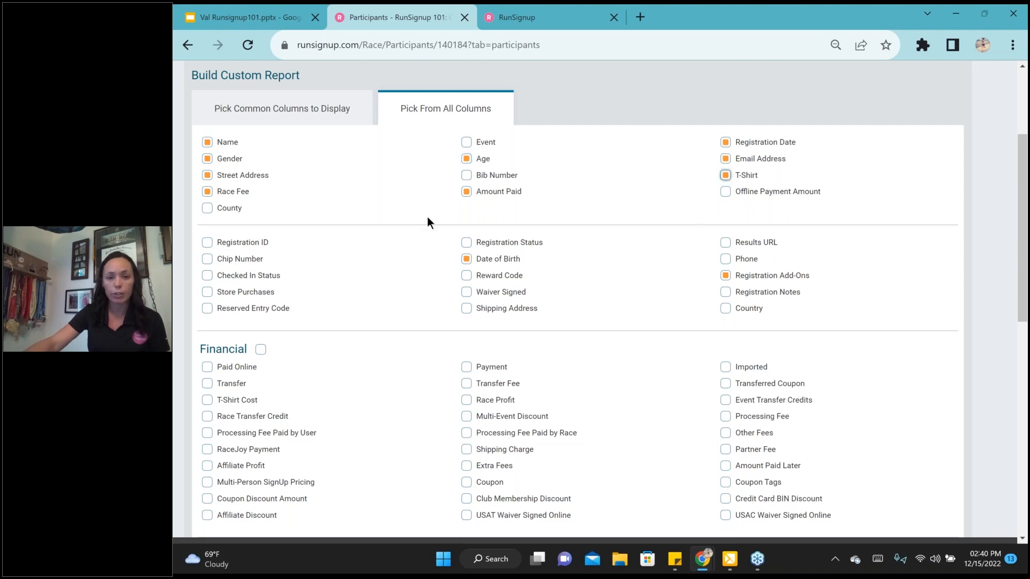
pyautogui.click(466, 143)
pyautogui.click(726, 275)
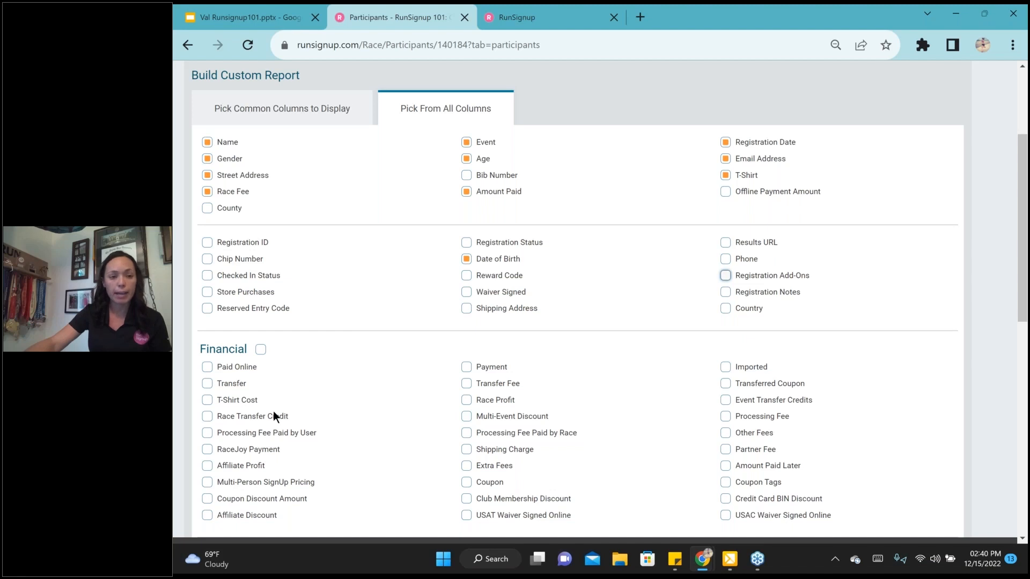
# Add Donation Amount, 'How did you hear about this event?' and Results URL columns
pyautogui.scroll(-6, 224, 241)
pyautogui.click(239, 243)
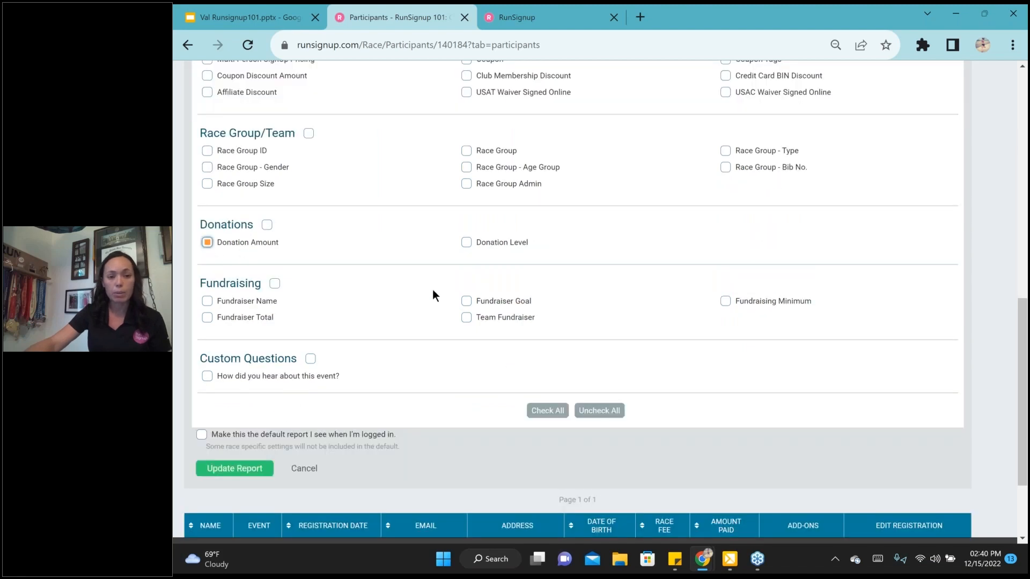
pyautogui.click(206, 374)
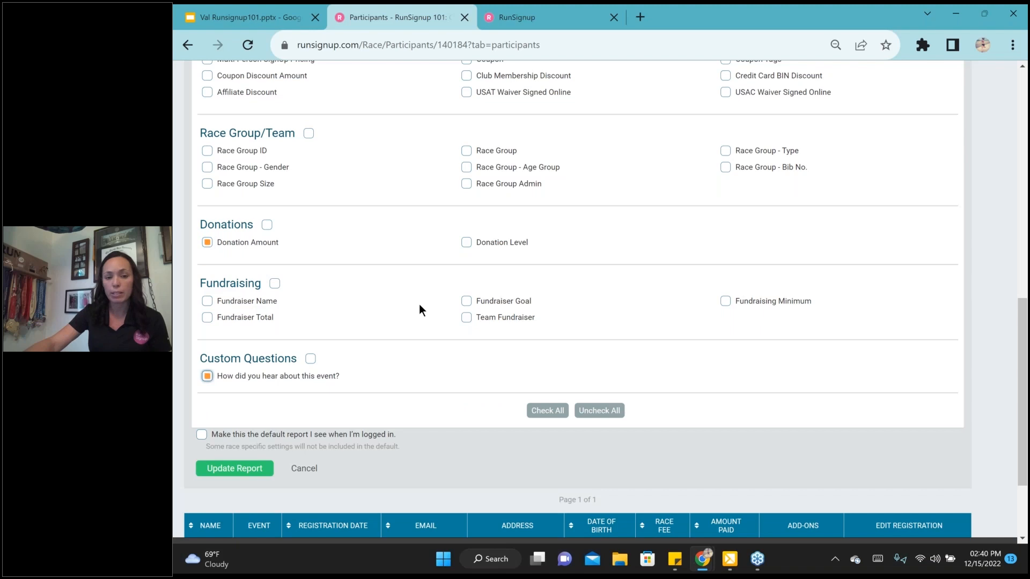
pyautogui.scroll(6, 589, 261)
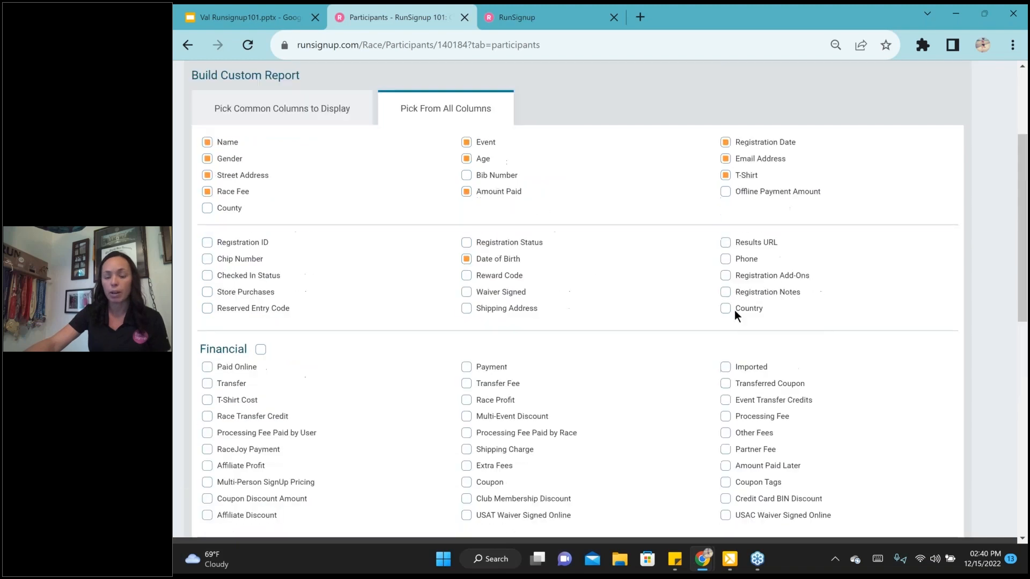
pyautogui.click(729, 290)
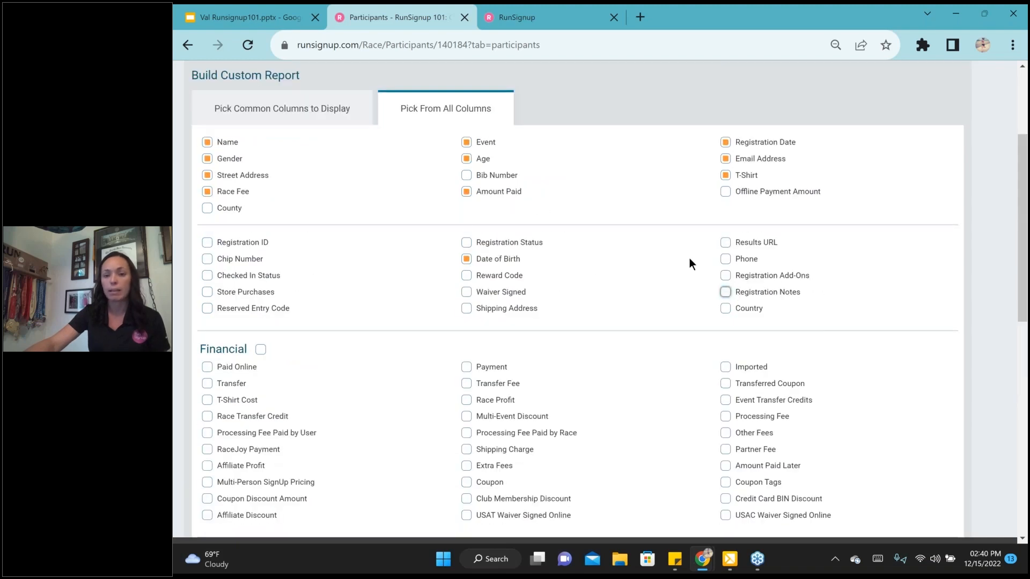
pyautogui.click(726, 243)
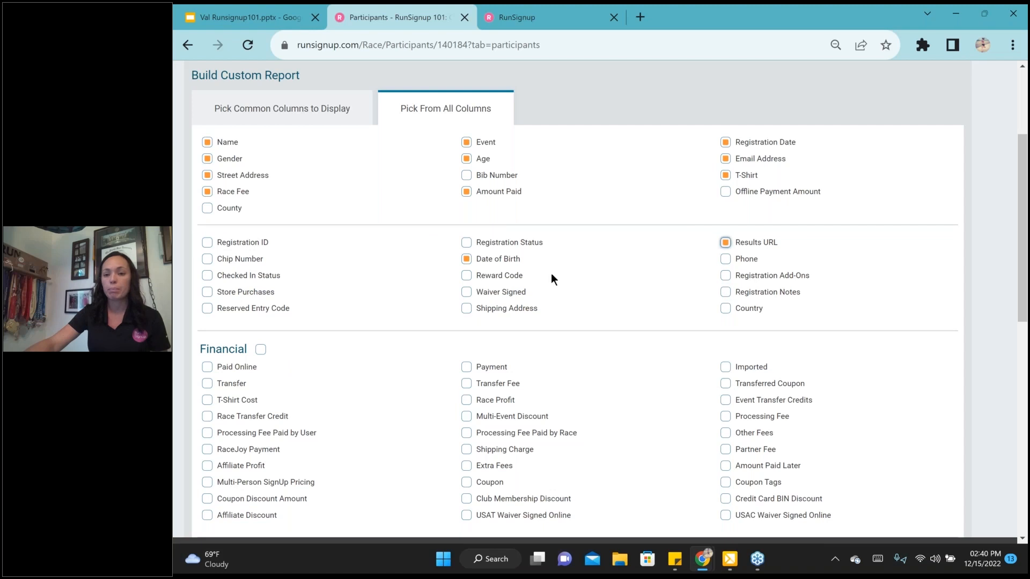
pyautogui.click(727, 292)
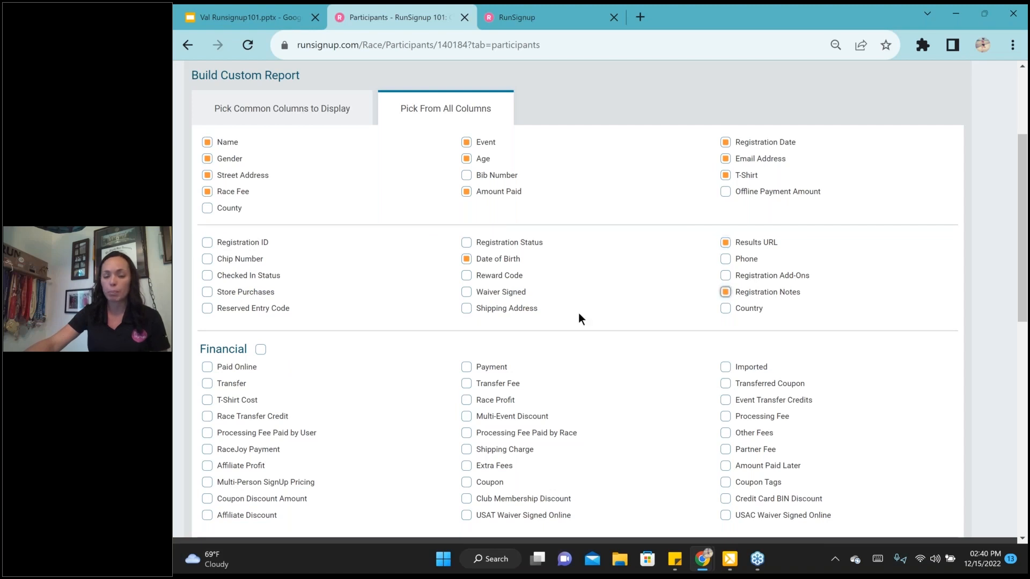
# Make this the default participant report and update it
pyautogui.scroll(-6, 579, 317)
pyautogui.scroll(-2, 579, 314)
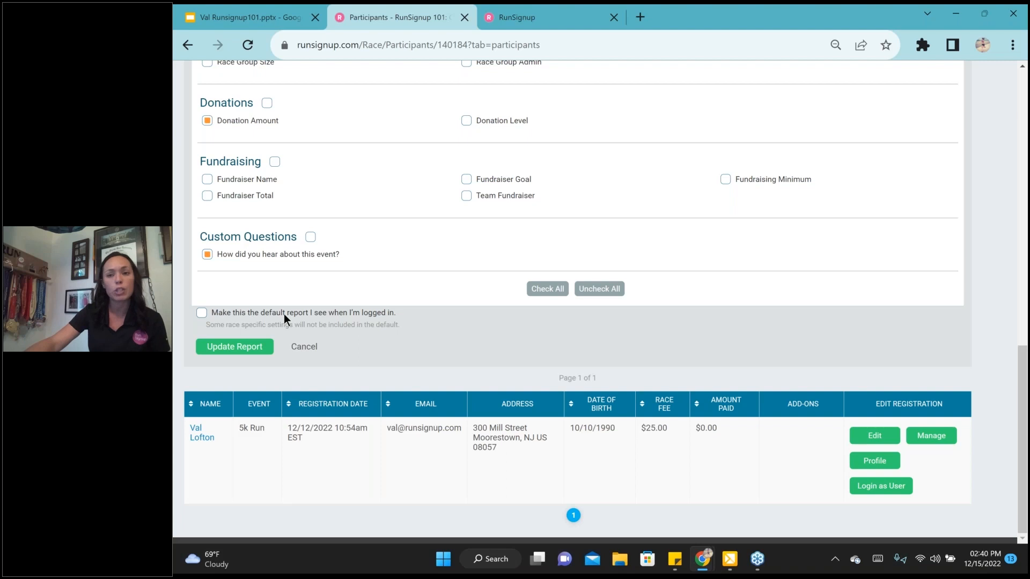
pyautogui.click(202, 314)
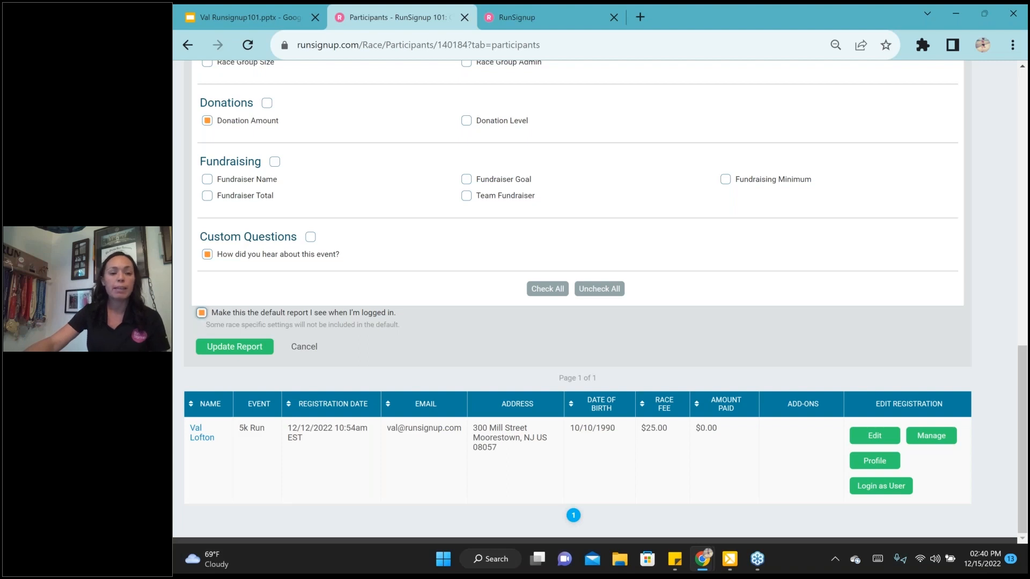
pyautogui.click(235, 347)
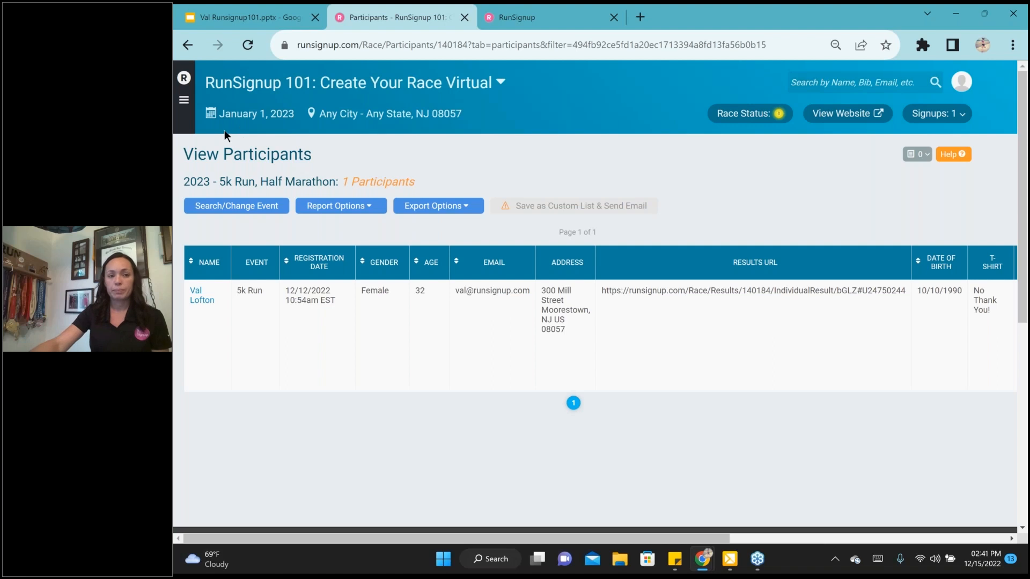
# From Email V2 > Send Email, start email setup and publish the race in its visibility settings
pyautogui.click(185, 101)
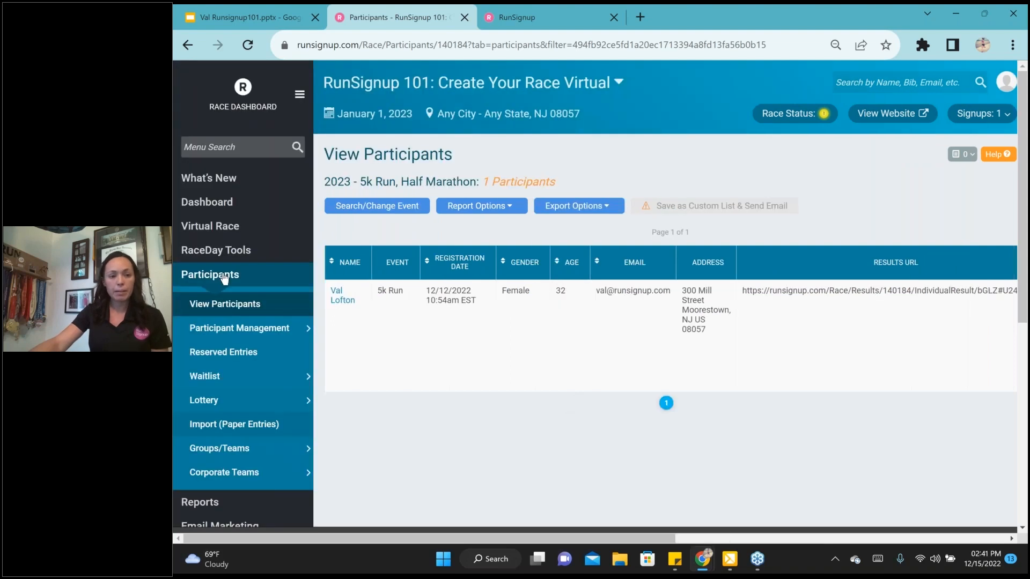
pyautogui.click(223, 276)
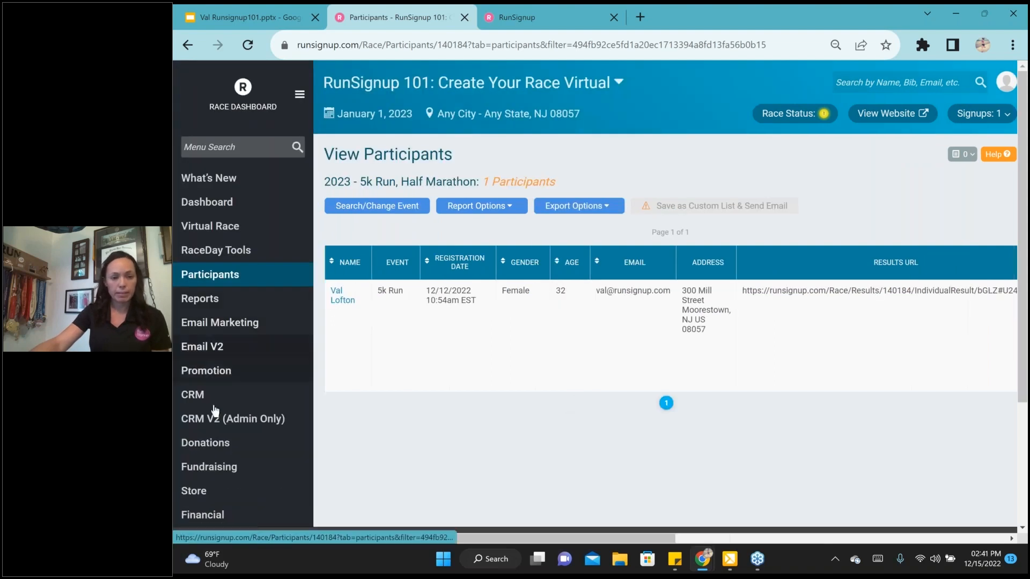
pyautogui.click(202, 346)
pyautogui.click(215, 378)
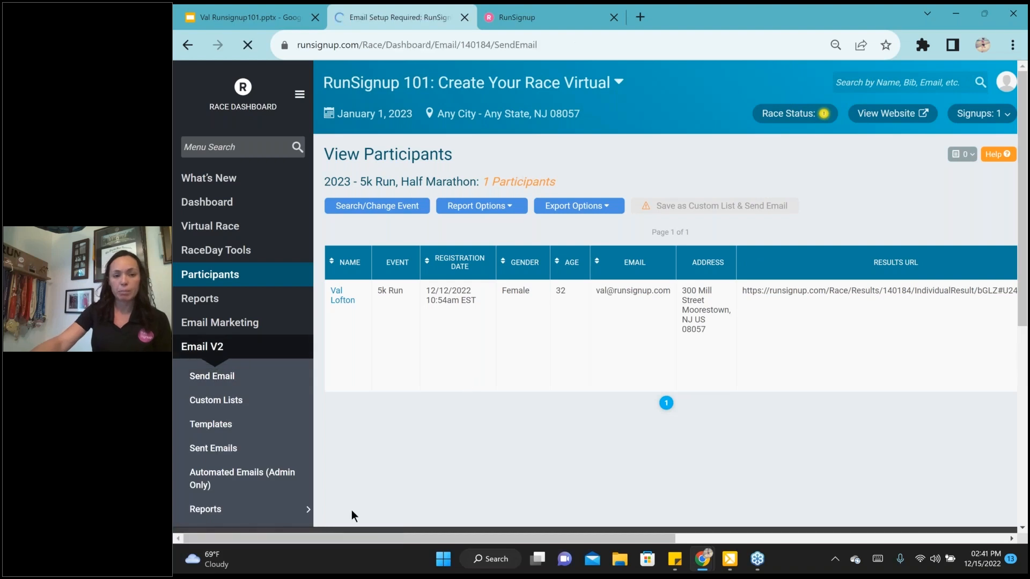
pyautogui.click(483, 280)
pyautogui.click(499, 280)
pyautogui.click(382, 334)
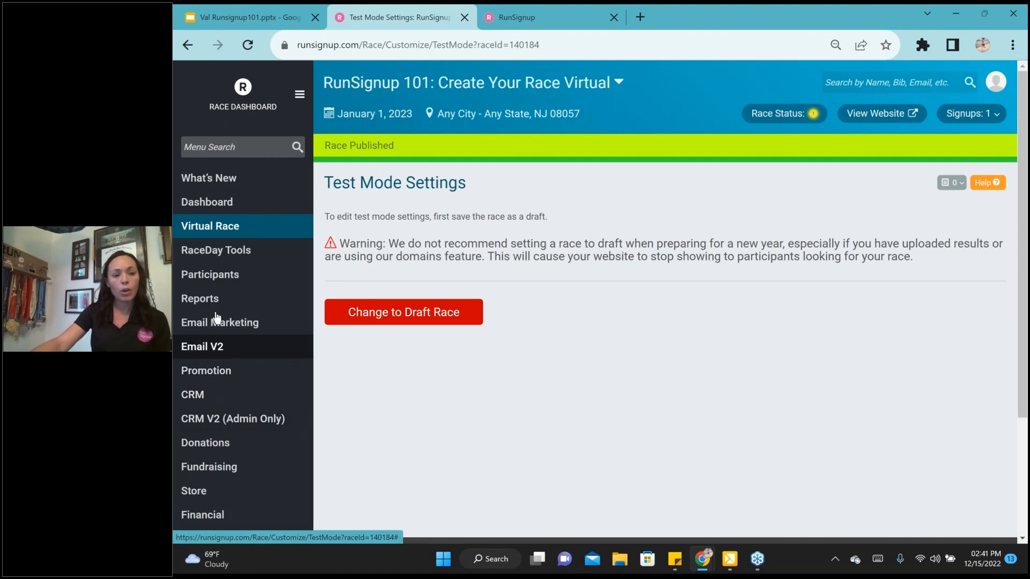
# On the Custom Lists page, save the email sending settings and begin adding a new list
pyautogui.click(214, 349)
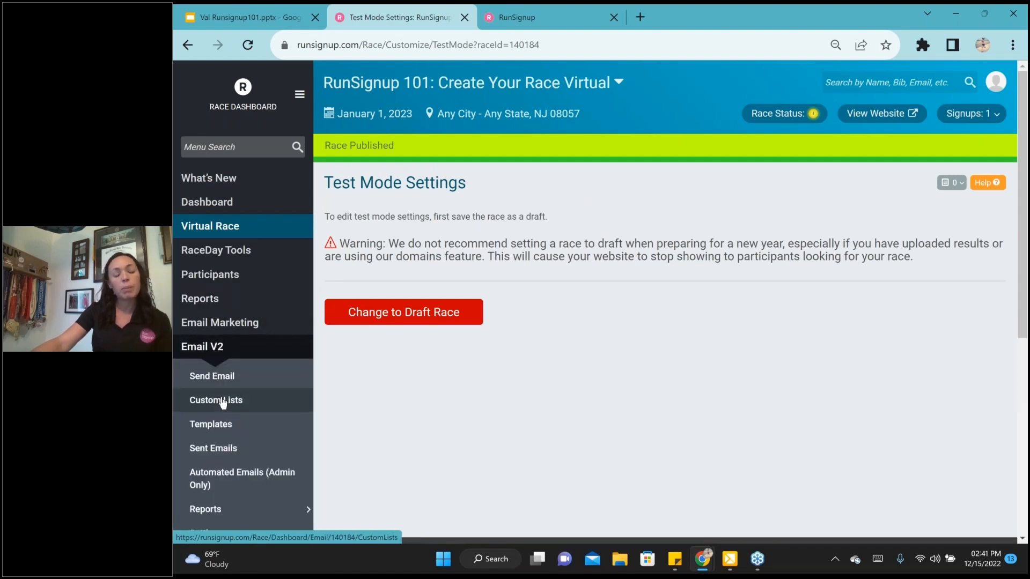
pyautogui.click(223, 402)
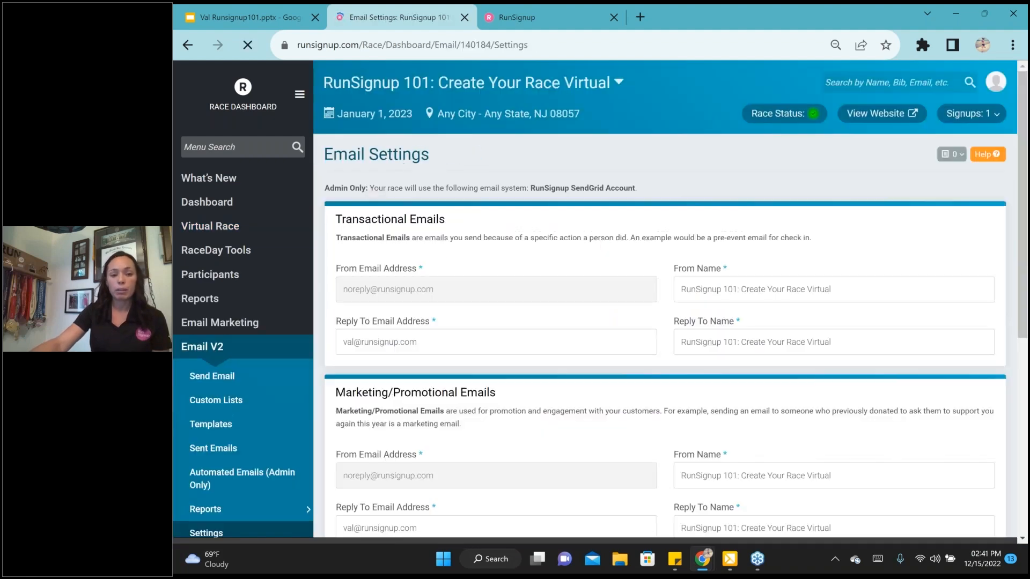
pyautogui.scroll(-6, 448, 375)
pyautogui.click(384, 226)
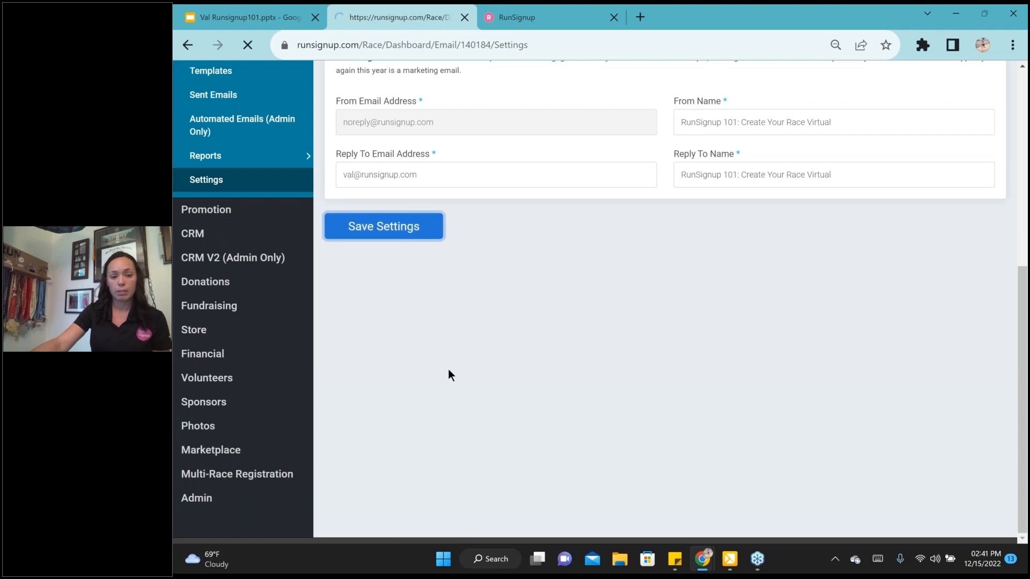
pyautogui.scroll(-7, 418, 384)
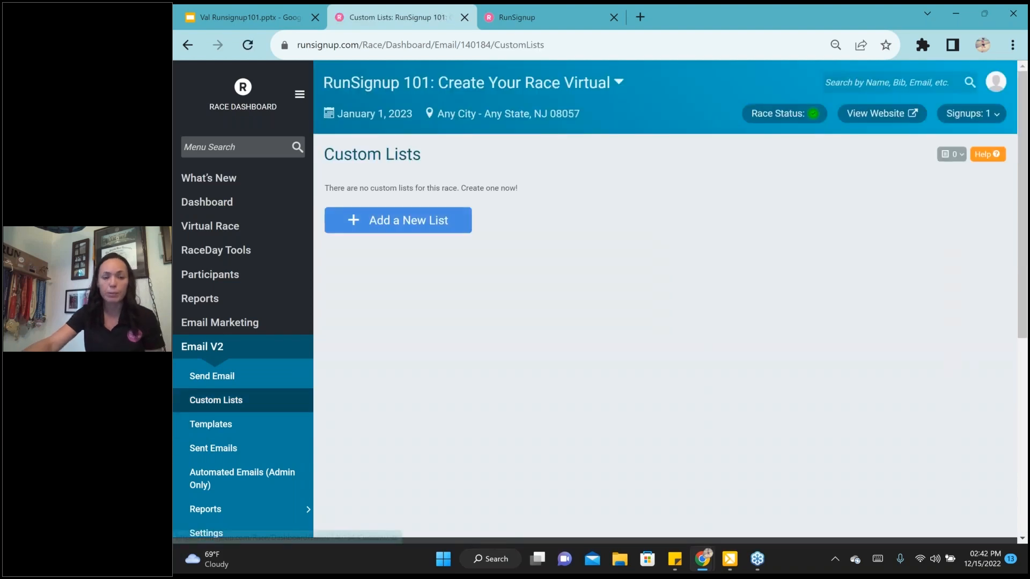
pyautogui.click(398, 220)
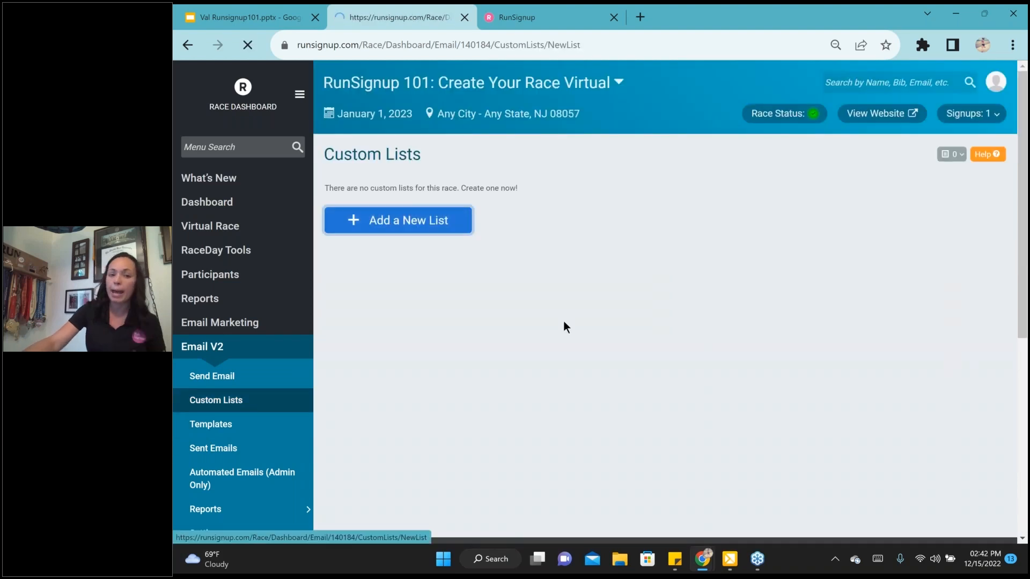
# Create a contact list named 'Sponsors', then cancel the CSV contact upload without adding anyone
pyautogui.click(427, 213)
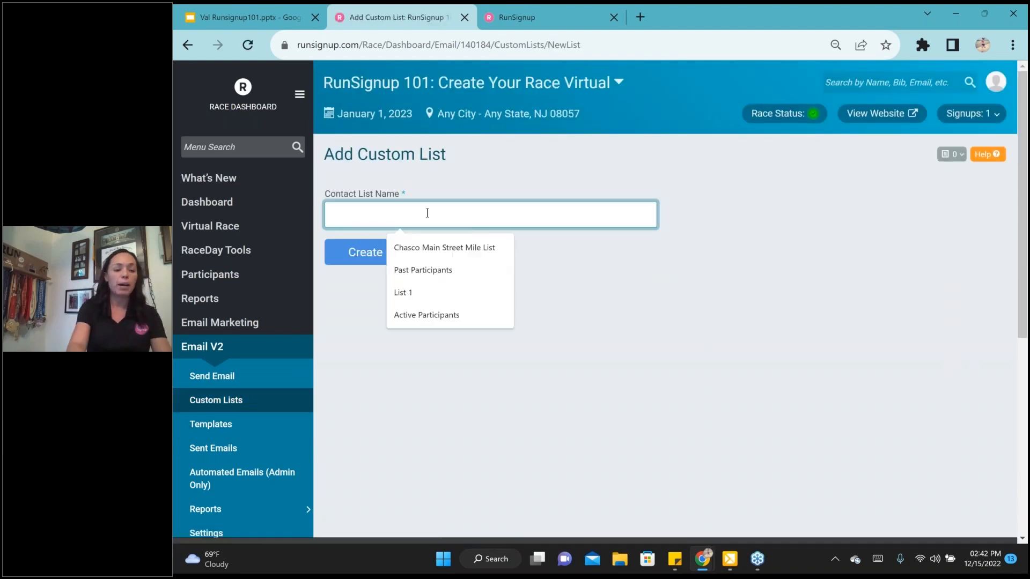
pyautogui.write('Sponsor')
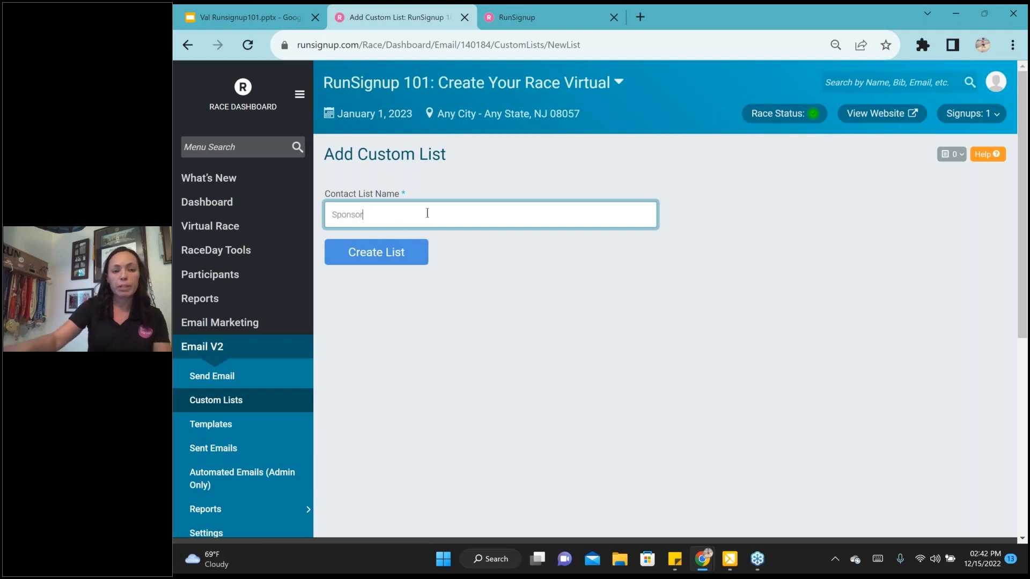
pyautogui.write('s')
pyautogui.click(391, 260)
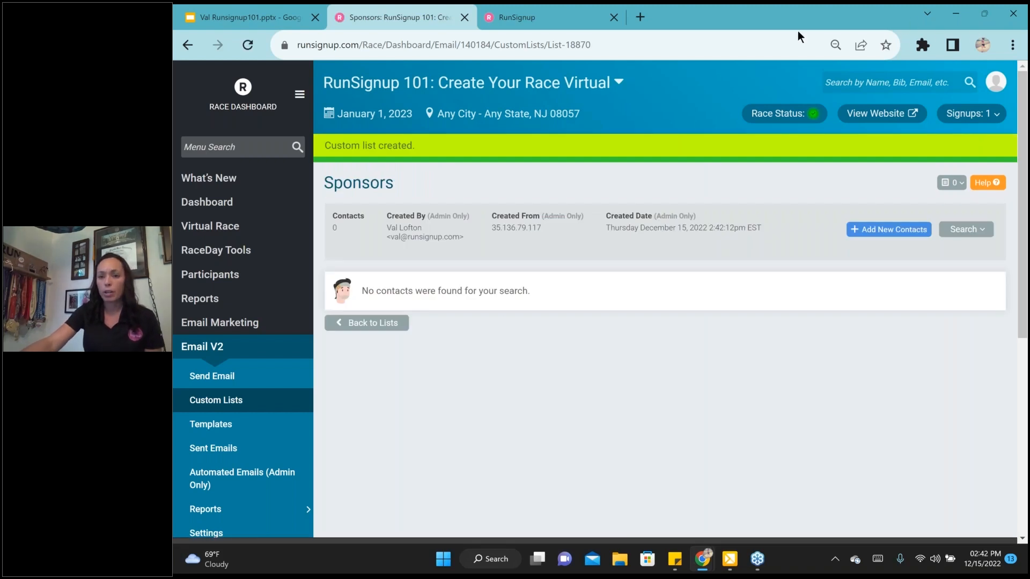
pyautogui.click(876, 234)
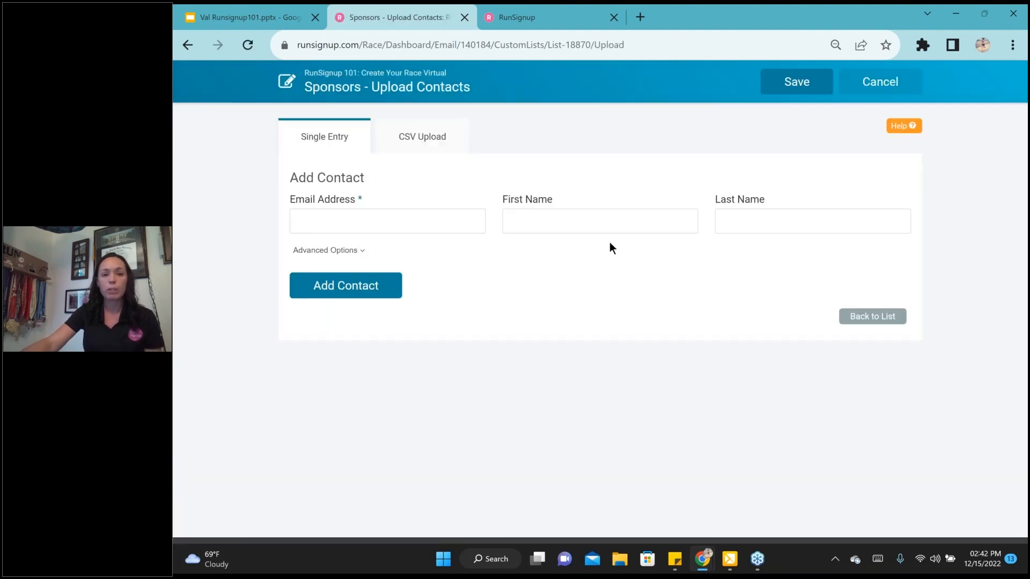
pyautogui.click(422, 136)
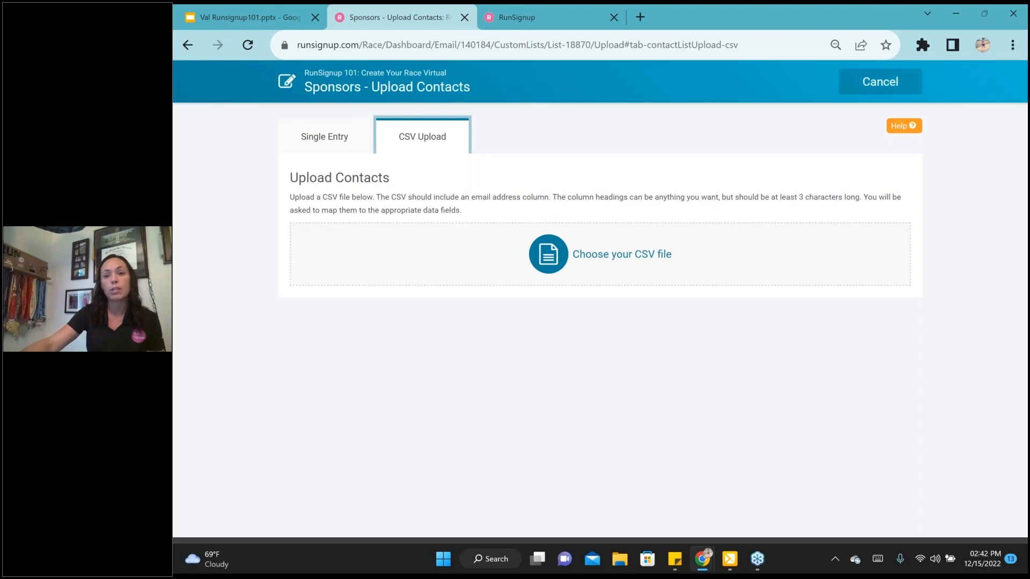
pyautogui.click(870, 89)
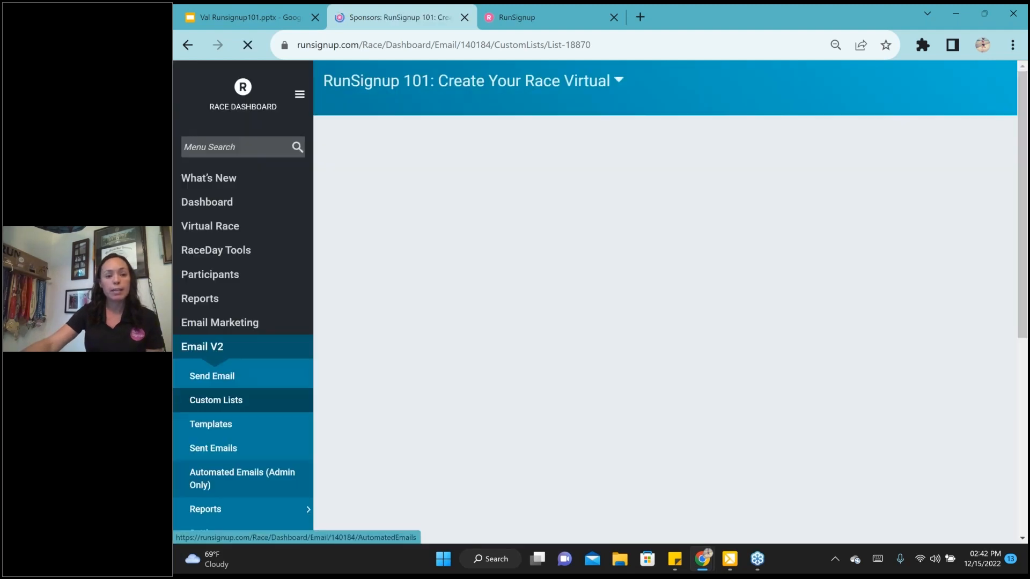
# In Send Email, include the Sponsors custom list as recipients and close the selector
pyautogui.click(212, 376)
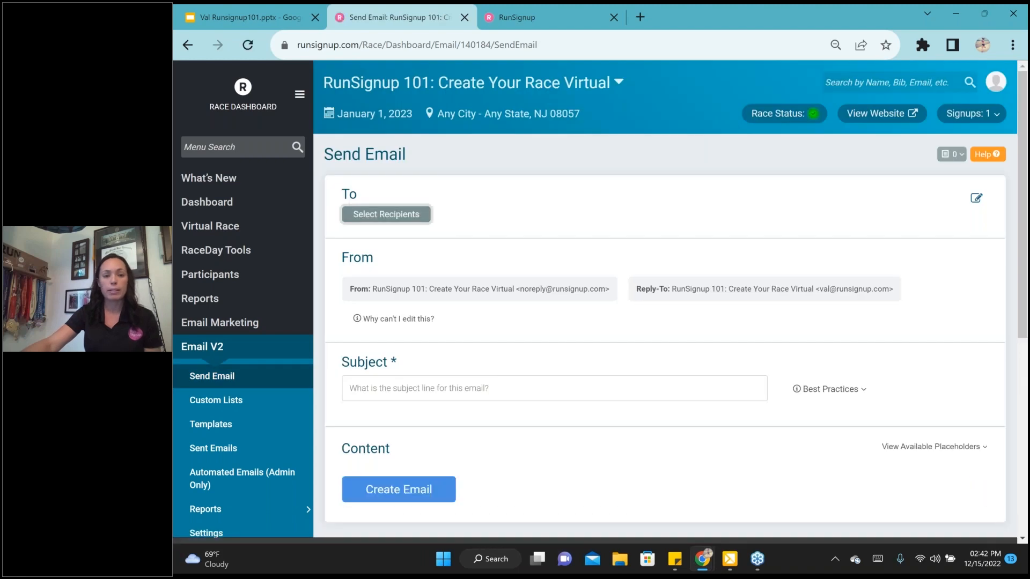
pyautogui.click(386, 214)
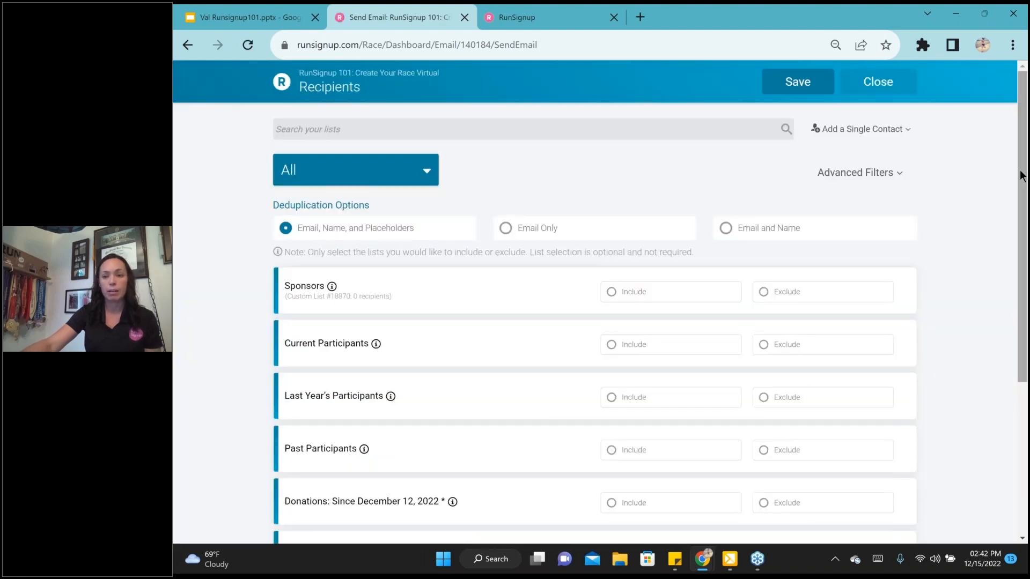
pyautogui.moveTo(1022, 177); pyautogui.dragTo(1025, 378)
pyautogui.scroll(-3, 1025, 282)
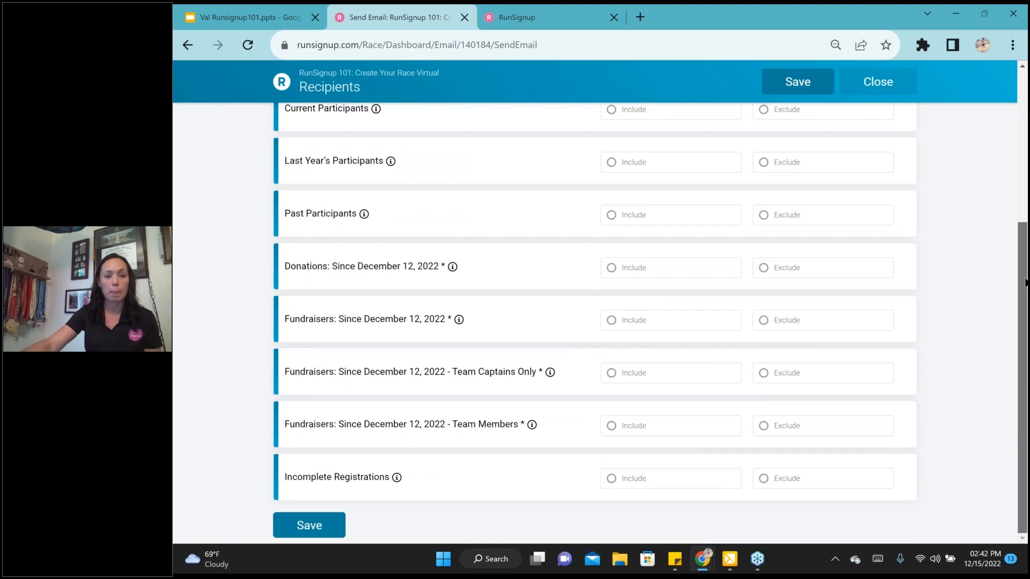
pyautogui.scroll(5, 1025, 282)
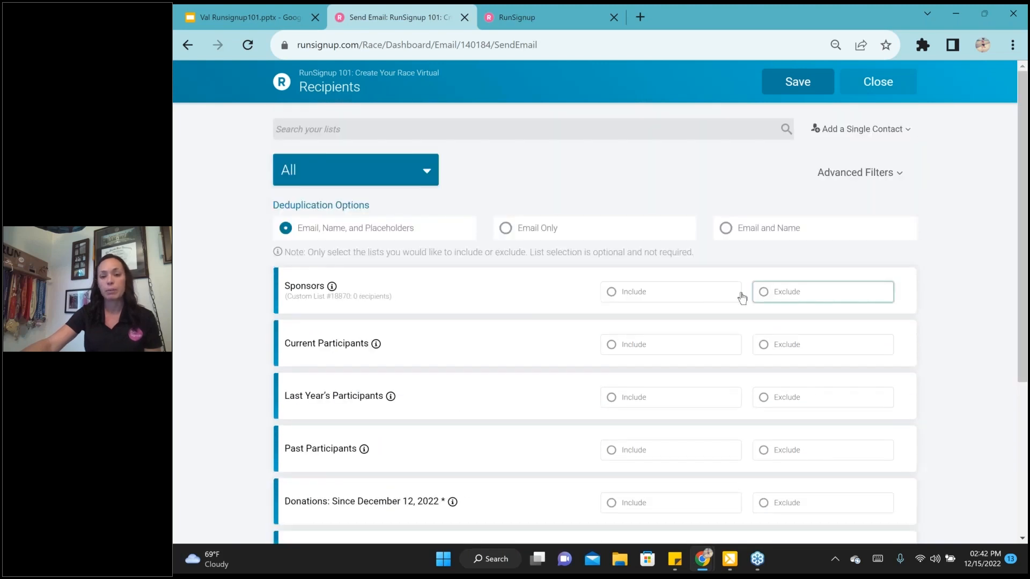
pyautogui.click(660, 293)
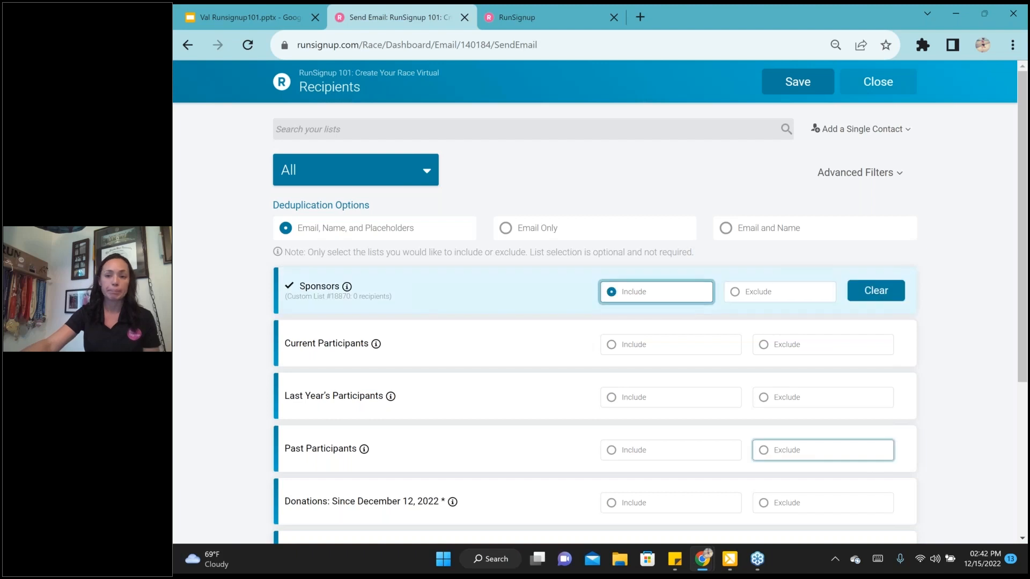
pyautogui.click(867, 85)
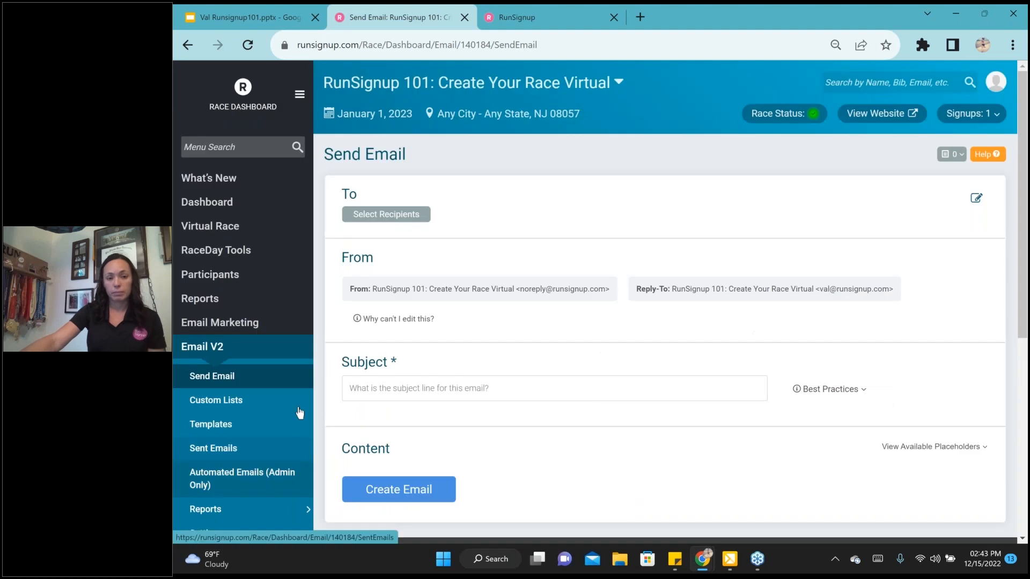